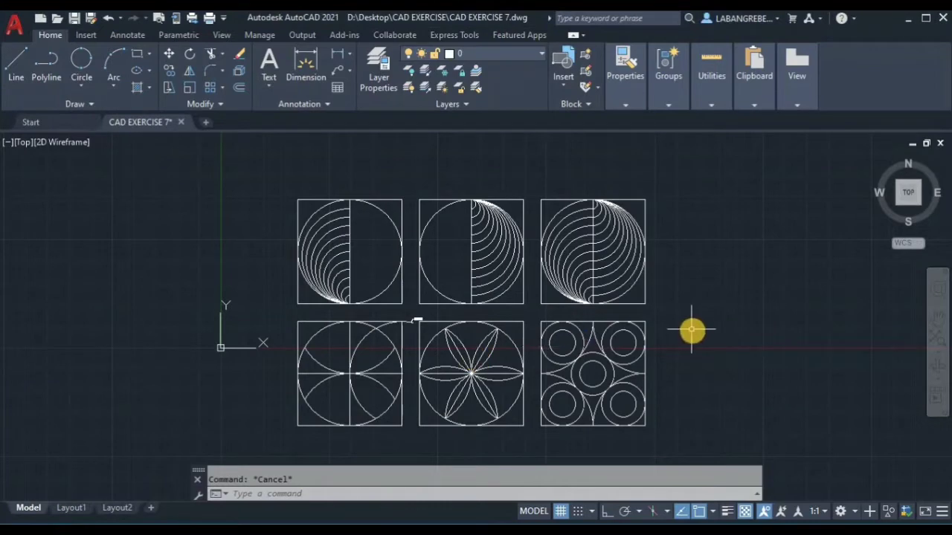
# In the empty area beside the finished patterns, start a polyline square with ortho on and a 12-unit horizontal top edge
pyautogui.press('Return')
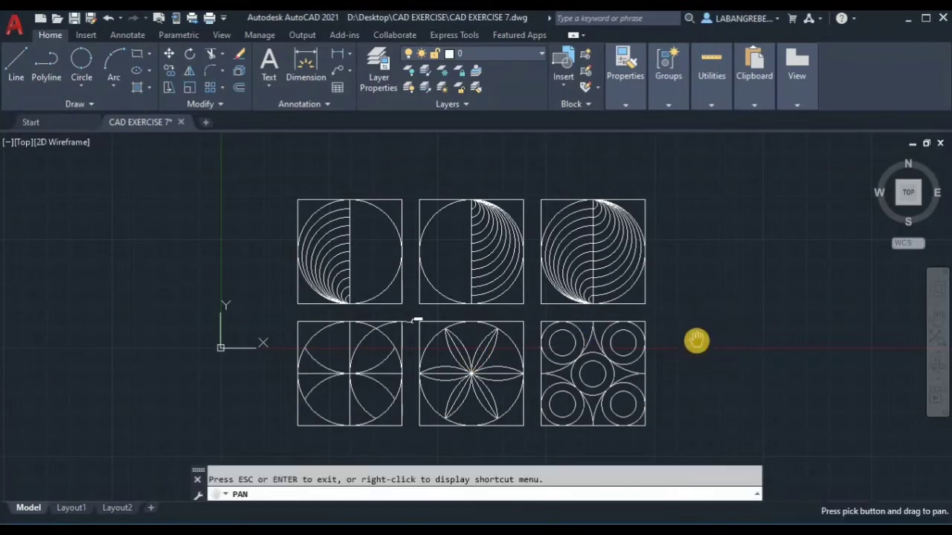
pyautogui.moveTo(785, 323); pyautogui.dragTo(336, 323)
pyautogui.moveTo(496, 311); pyautogui.dragTo(286, 310)
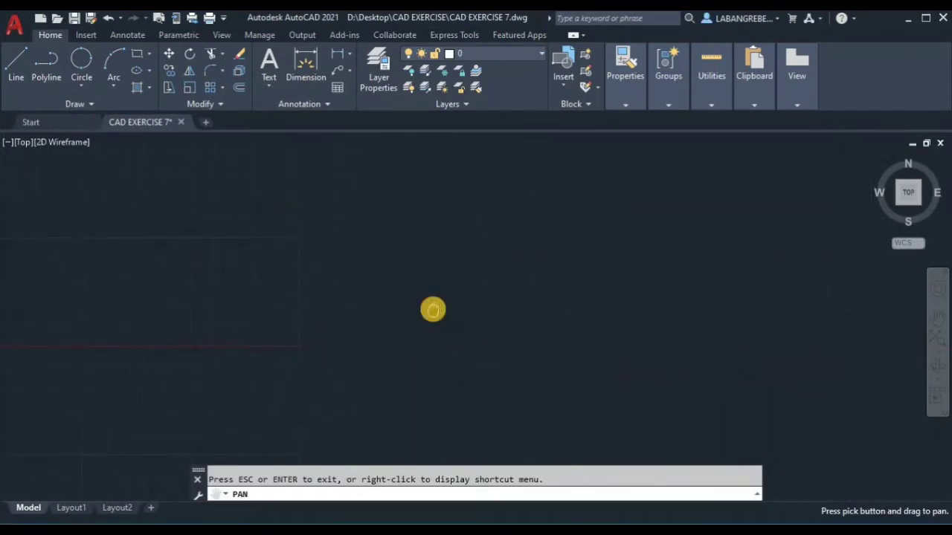
pyautogui.press('Escape')
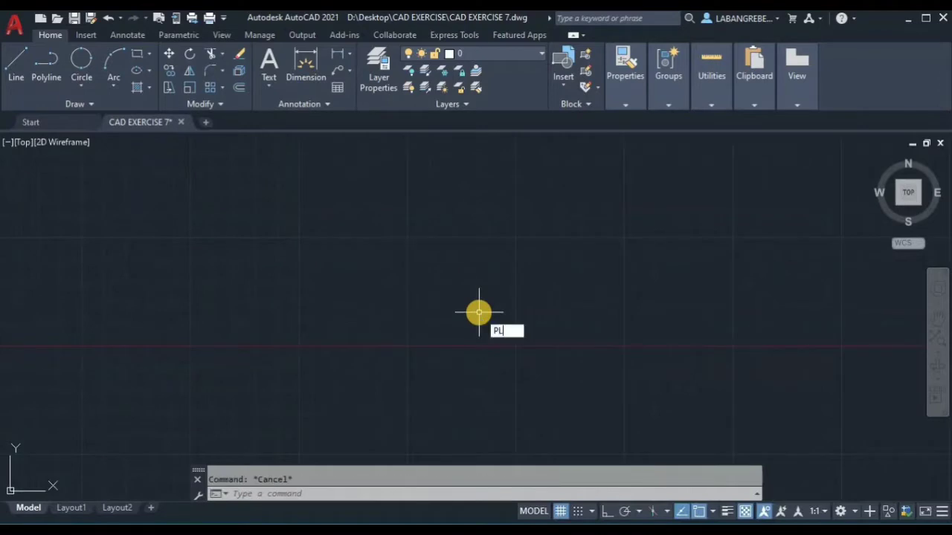
pyautogui.write('PL')
pyautogui.press('Return')
pyautogui.click(207, 222)
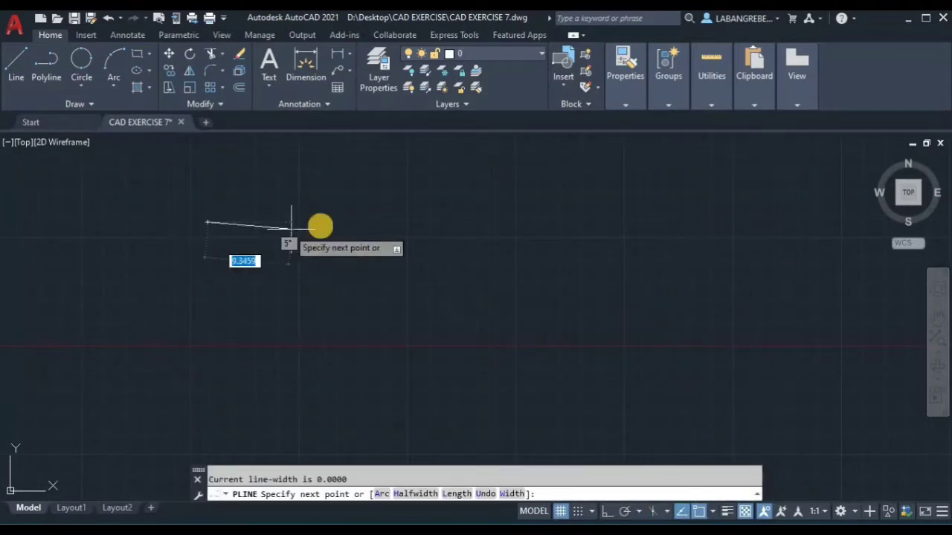
pyautogui.click(603, 513)
pyautogui.write('1')
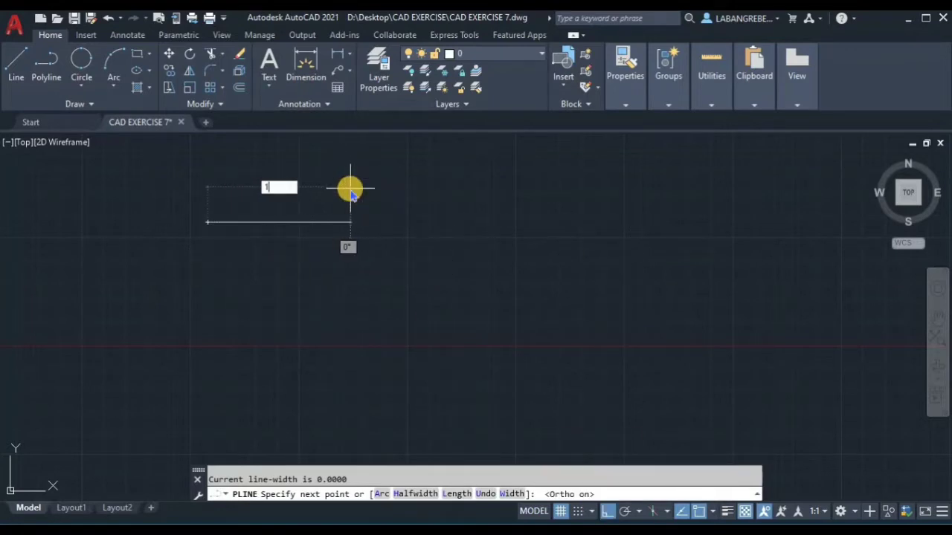
pyautogui.write('2')
pyautogui.press('Return')
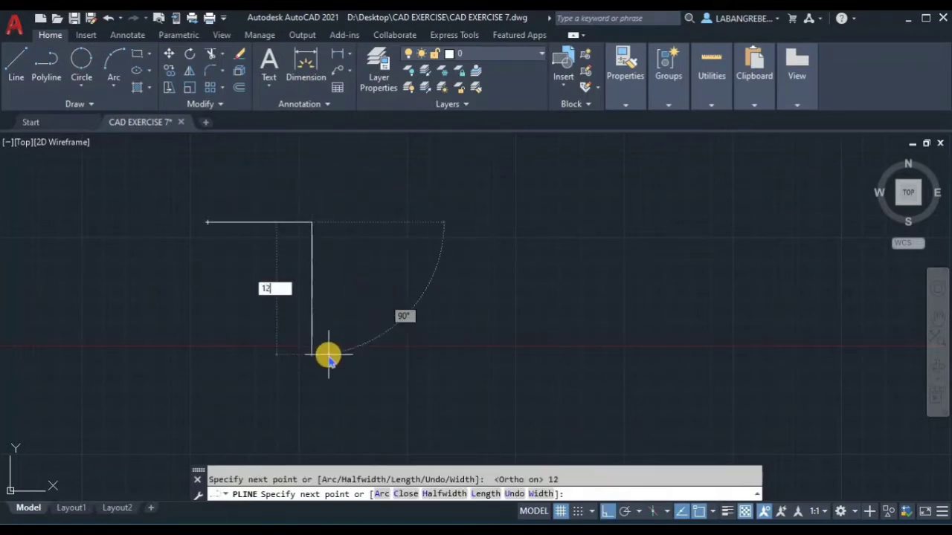
# Complete the square with three more 12-unit polyline sides, going down, across and back up to the start point
pyautogui.write('12')
pyautogui.press('Return')
pyautogui.write('12')
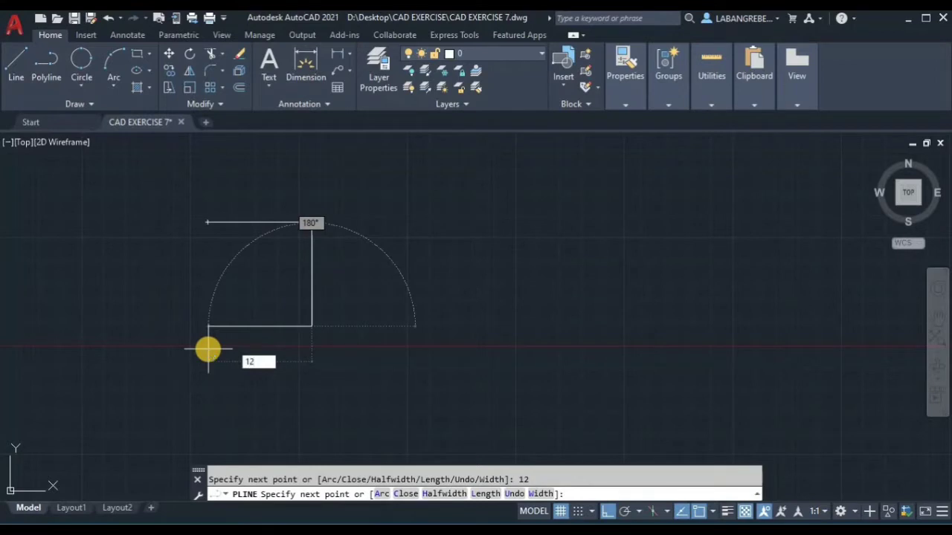
pyautogui.press('Return')
pyautogui.write('12')
pyautogui.press('Return')
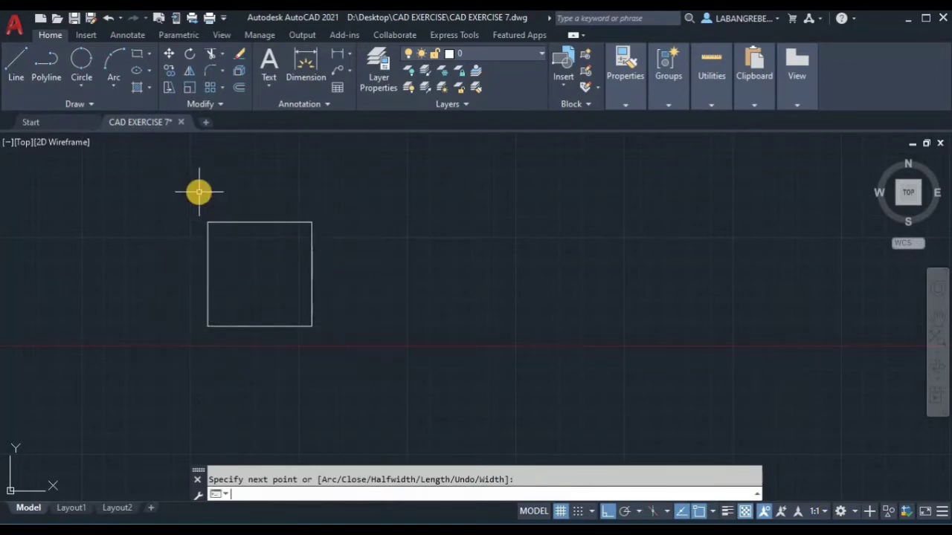
pyautogui.press('Return')
# Create a rectangular array of the square with 3 columns and 2 rows, spaced 14 units in both directions
pyautogui.click(229, 255)
pyautogui.click(193, 208)
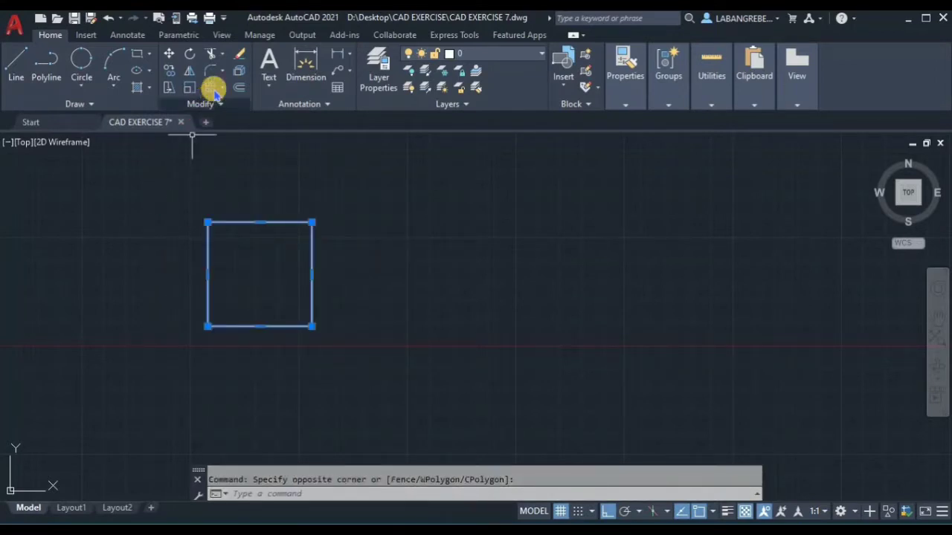
pyautogui.click(222, 88)
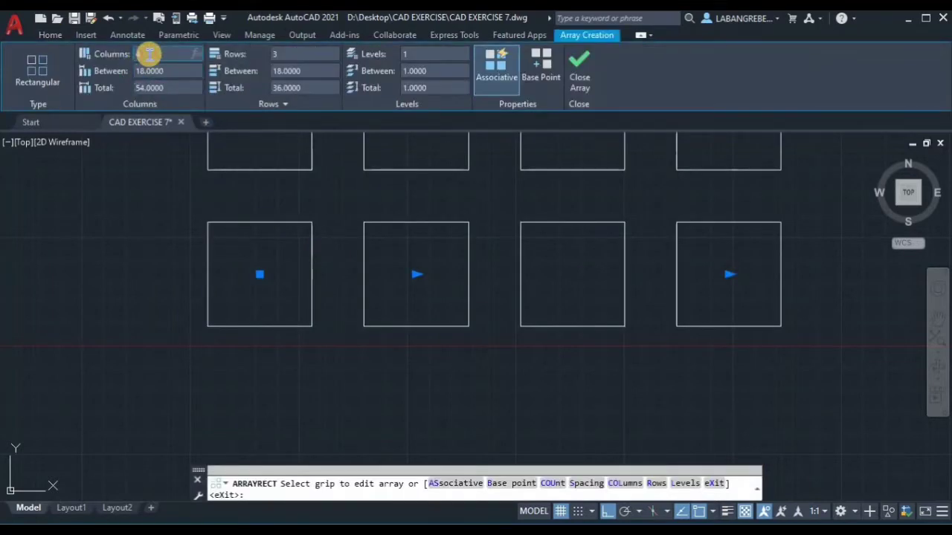
pyautogui.write('3')
pyautogui.click(286, 56)
pyautogui.write('2')
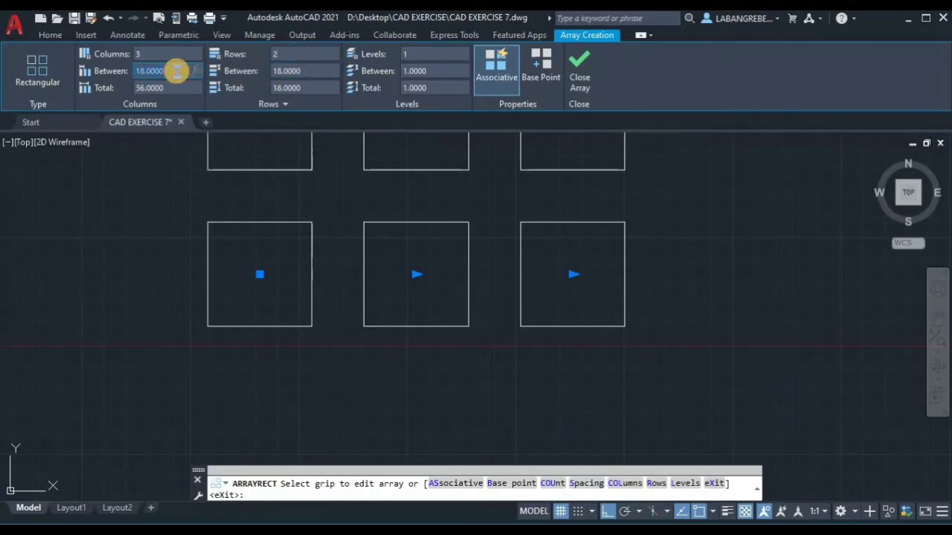
pyautogui.click(301, 71)
pyautogui.write('14')
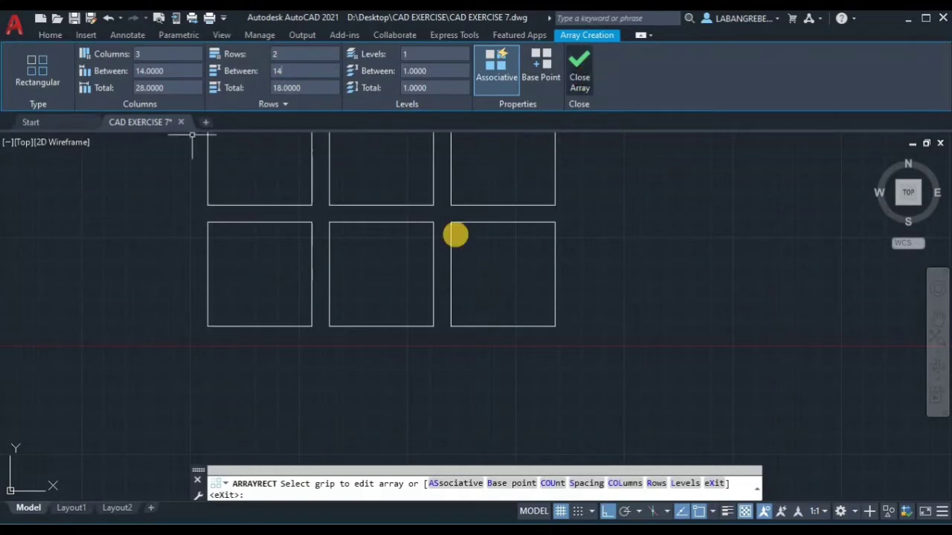
pyautogui.press('Return')
pyautogui.click(379, 273)
pyautogui.click(270, 185)
pyautogui.scroll(-3, 353, 244)
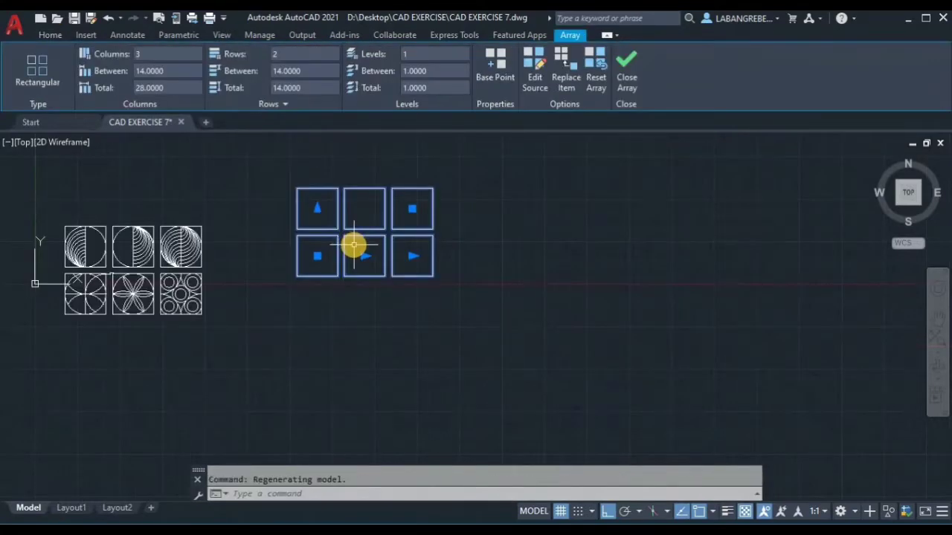
pyautogui.press('Return')
pyautogui.click(350, 234)
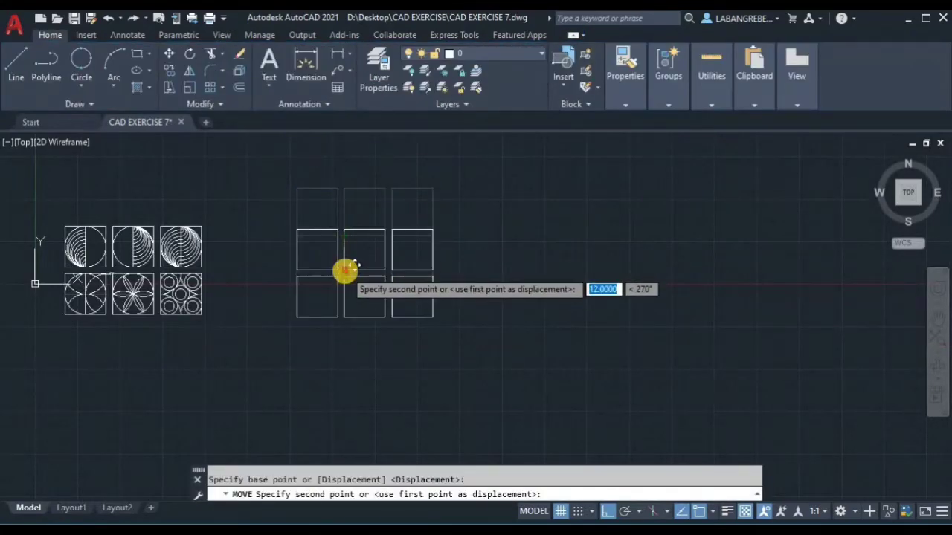
pyautogui.press('Escape')
pyautogui.scroll(4, 345, 279)
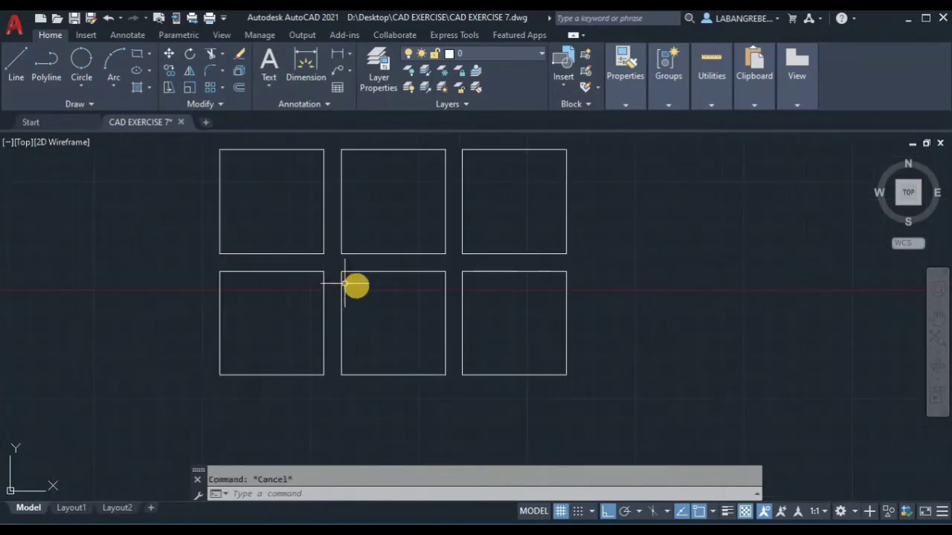
# Explode the array of six squares into separate objects
pyautogui.click(394, 283)
pyautogui.click(310, 240)
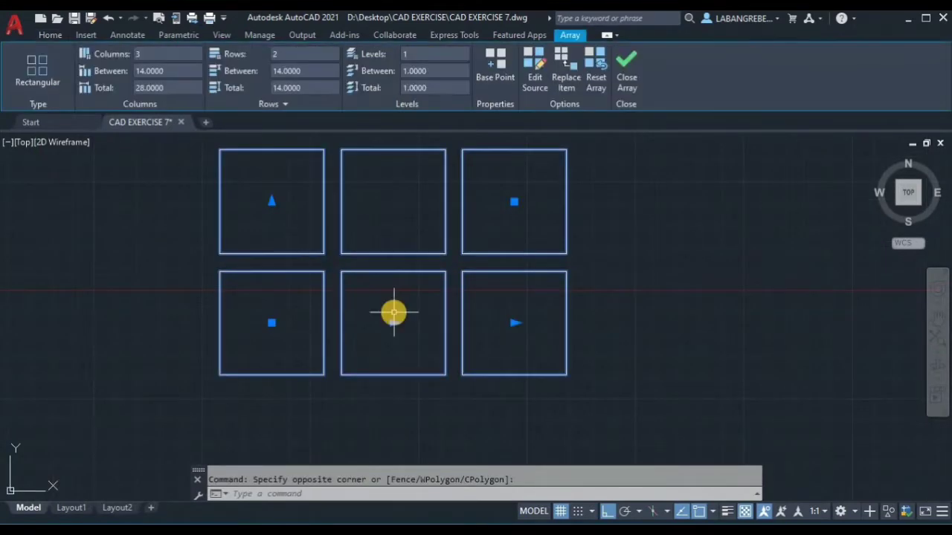
pyautogui.write('X')
pyautogui.press('Return')
# Add a radius dimension to the outer circle of the first finished pattern, with its text above the box
pyautogui.moveTo(315, 291); pyautogui.dragTo(490, 358, button='middle')
pyautogui.scroll(2, 490, 358)
pyautogui.scroll(-4, 327, 359)
pyautogui.scroll(2, 65, 355)
pyautogui.scroll(2, 64, 356)
pyautogui.moveTo(159, 289); pyautogui.dragTo(323, 283, button='middle')
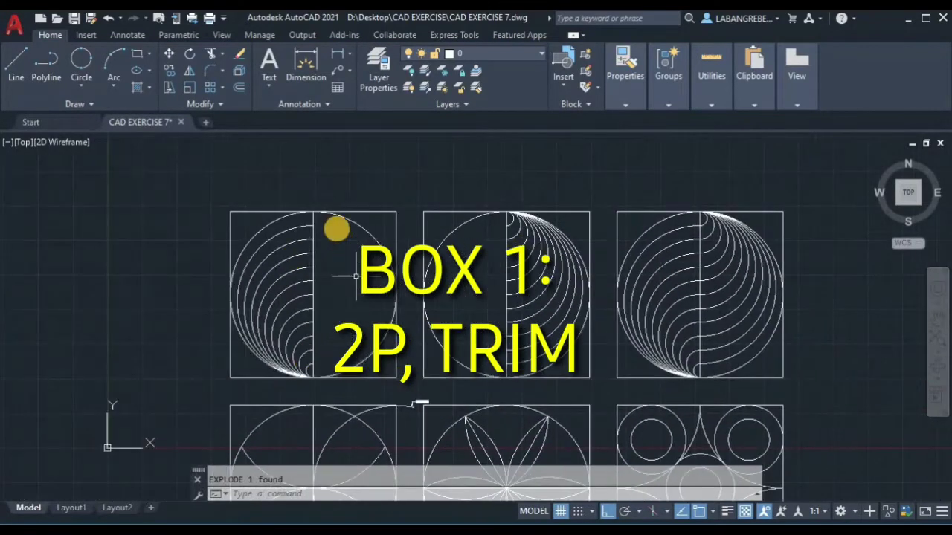
pyautogui.scroll(2, 338, 217)
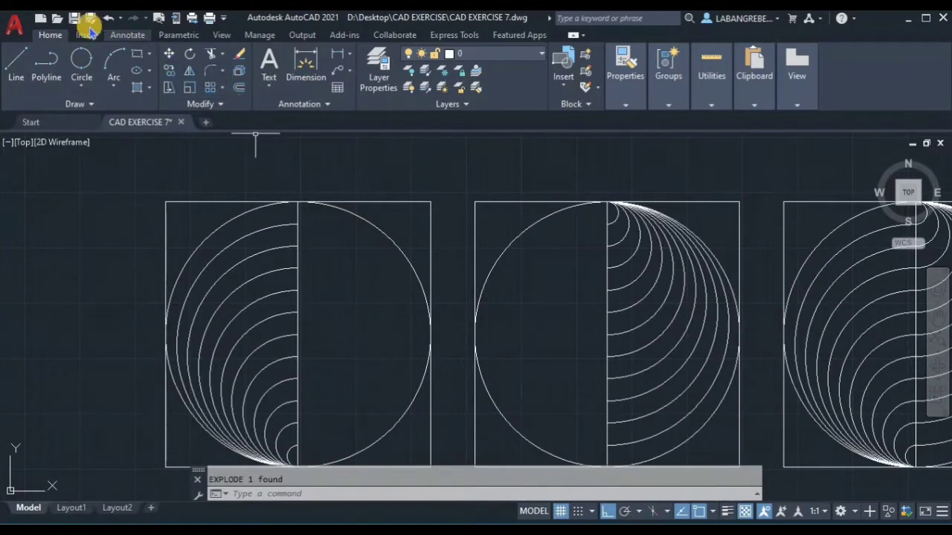
pyautogui.click(85, 35)
pyautogui.click(51, 35)
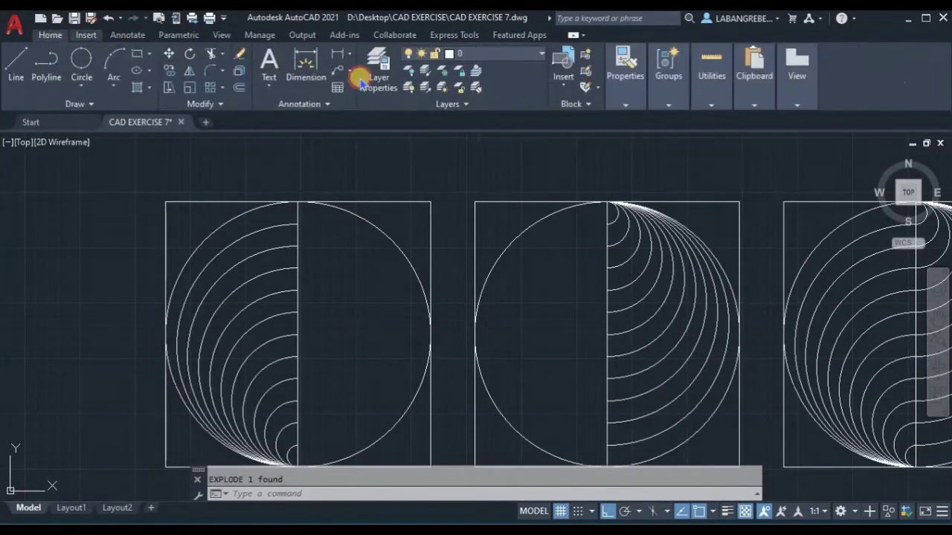
pyautogui.click(128, 35)
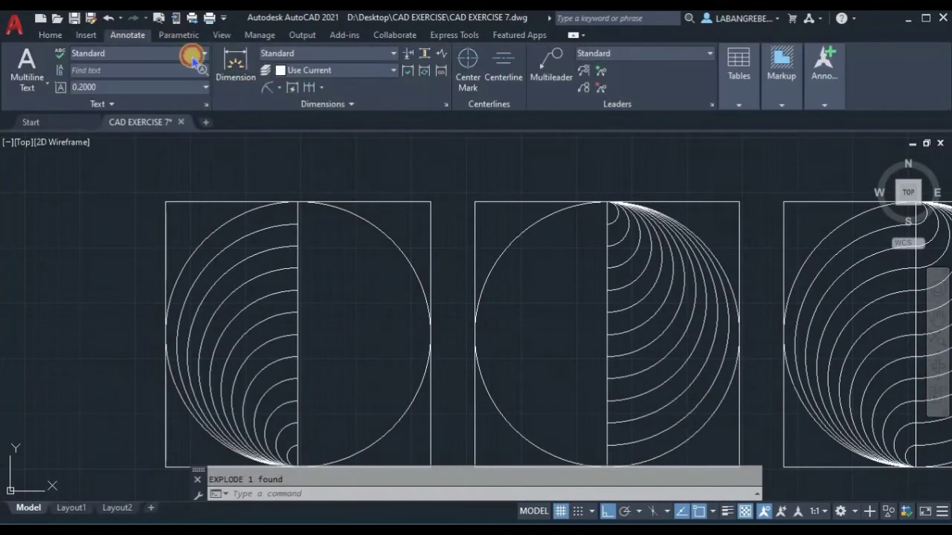
pyautogui.click(272, 101)
pyautogui.click(323, 206)
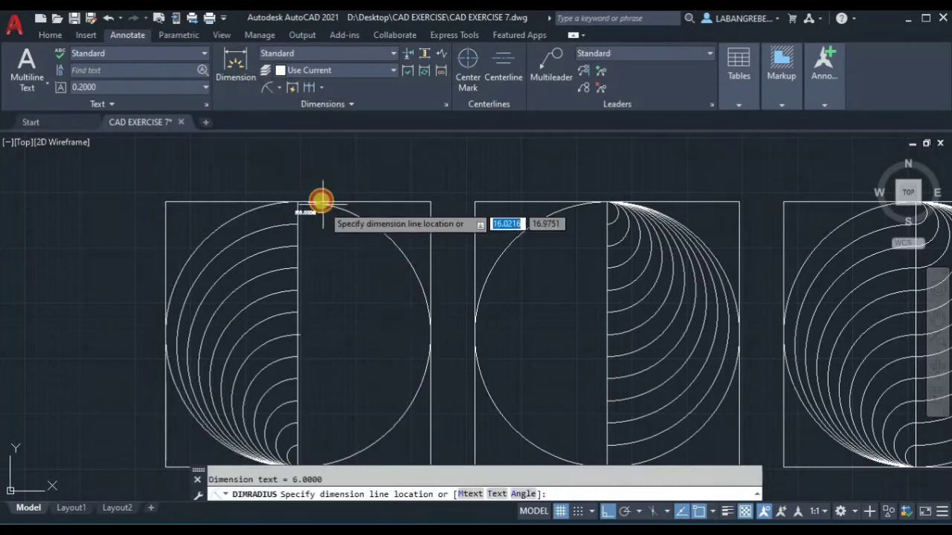
pyautogui.click(342, 196)
pyautogui.scroll(2, 342, 197)
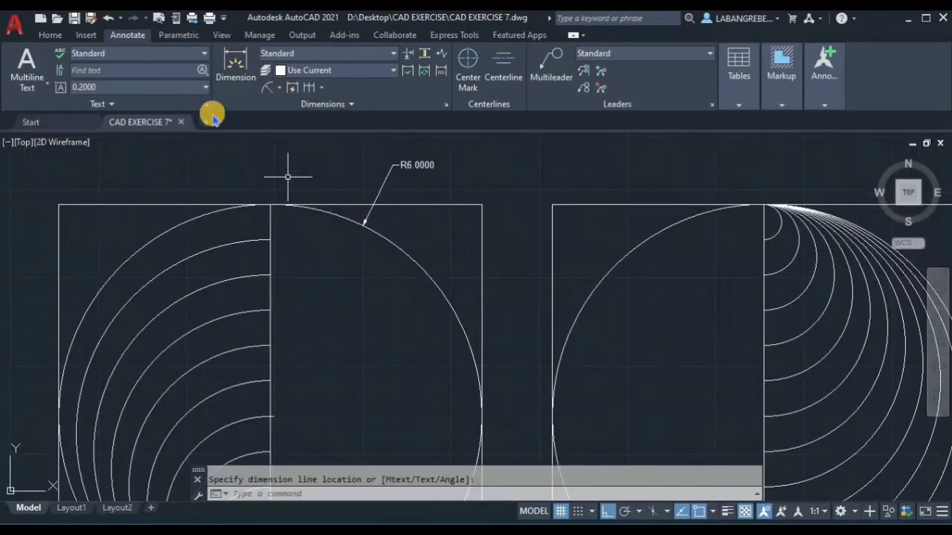
# Add a radius dimension to the largest inner arc of the first finished pattern, with its text above the box
pyautogui.click(262, 89)
pyautogui.click(216, 245)
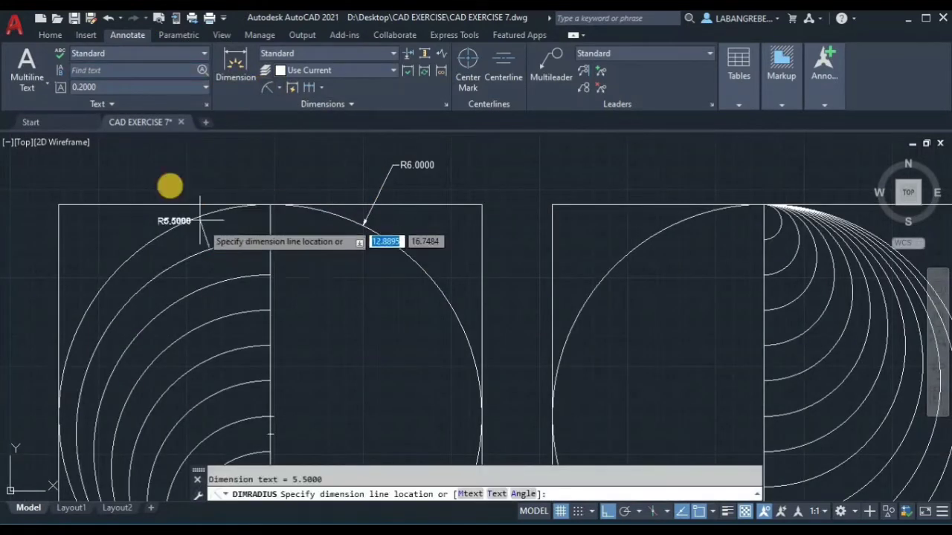
pyautogui.click(160, 179)
pyautogui.scroll(-3, 290, 251)
pyautogui.press('Escape')
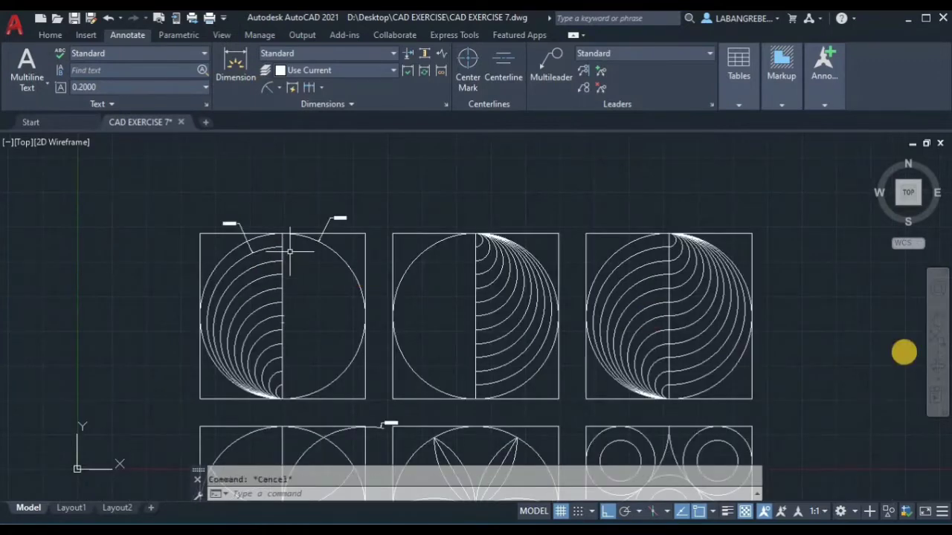
# Draw a center-radius circle in the first empty upper square, centered on the square and reaching its sides
pyautogui.moveTo(850, 330); pyautogui.dragTo(355, 300, button='middle')
pyautogui.moveTo(476, 308); pyautogui.dragTo(372, 310, button='middle')
pyautogui.click(50, 35)
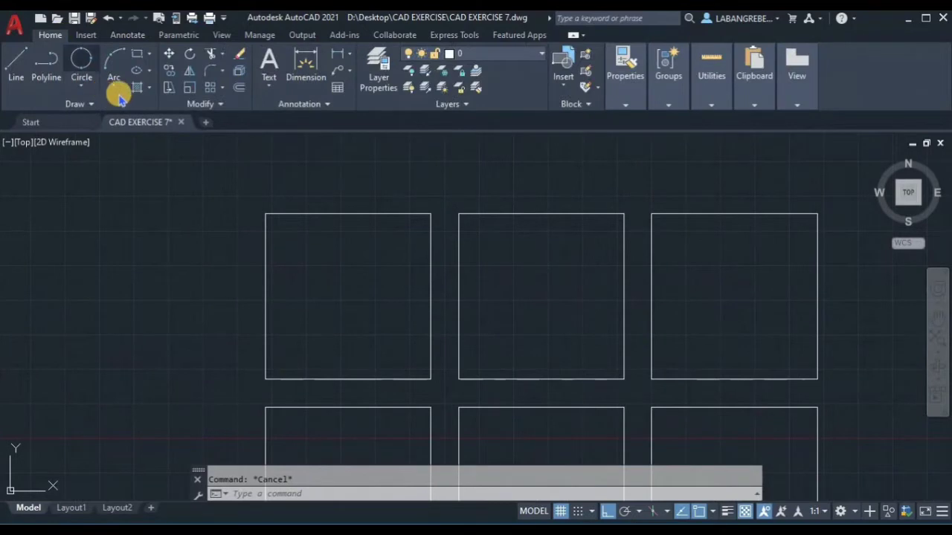
pyautogui.click(81, 86)
pyautogui.click(107, 103)
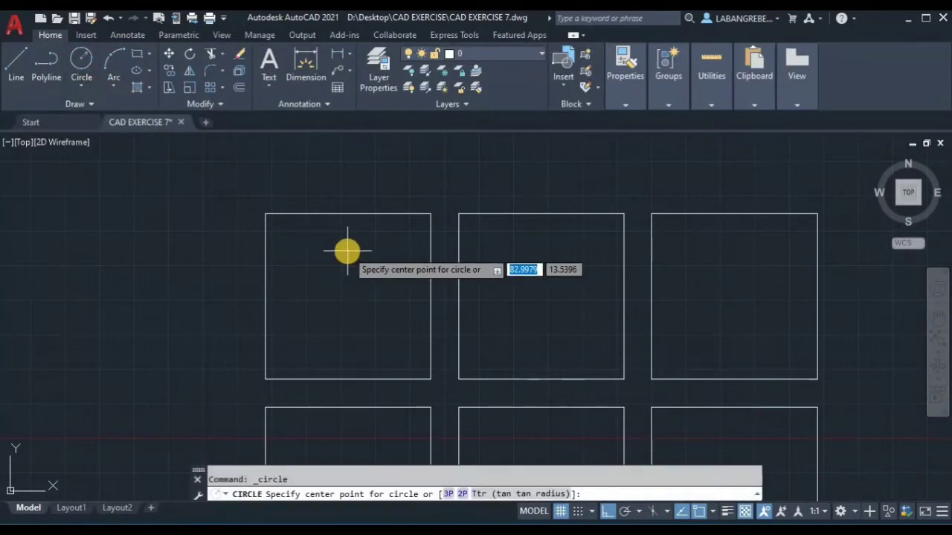
pyautogui.scroll(2, 342, 251)
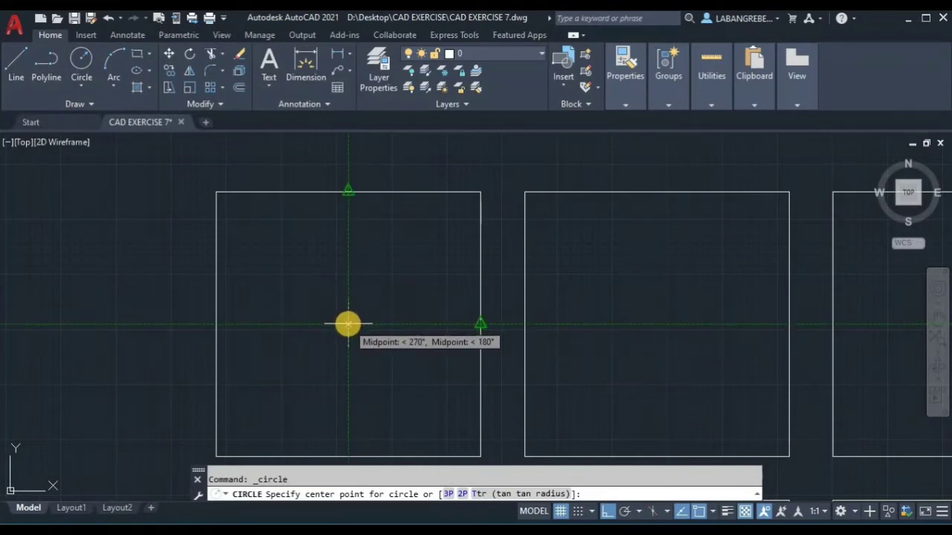
pyautogui.click(347, 324)
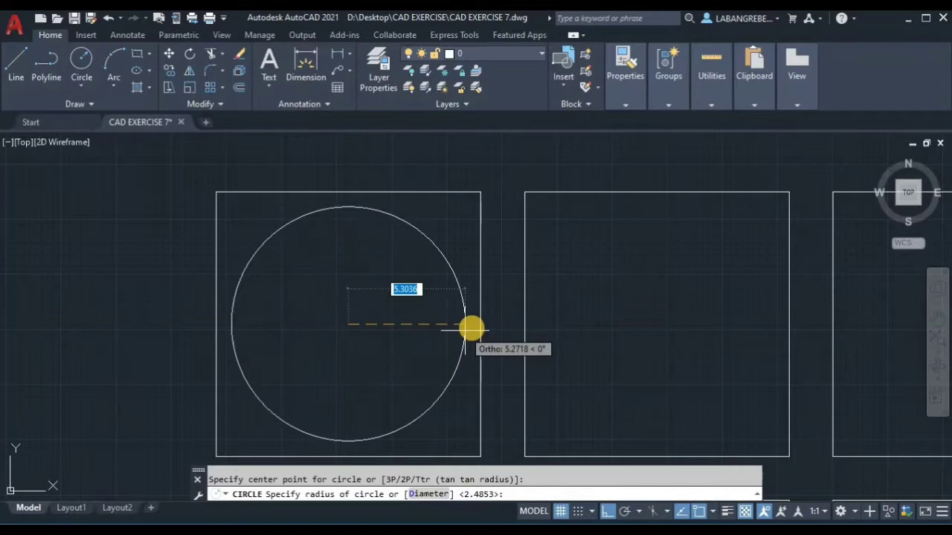
pyautogui.click(474, 325)
pyautogui.press('Escape')
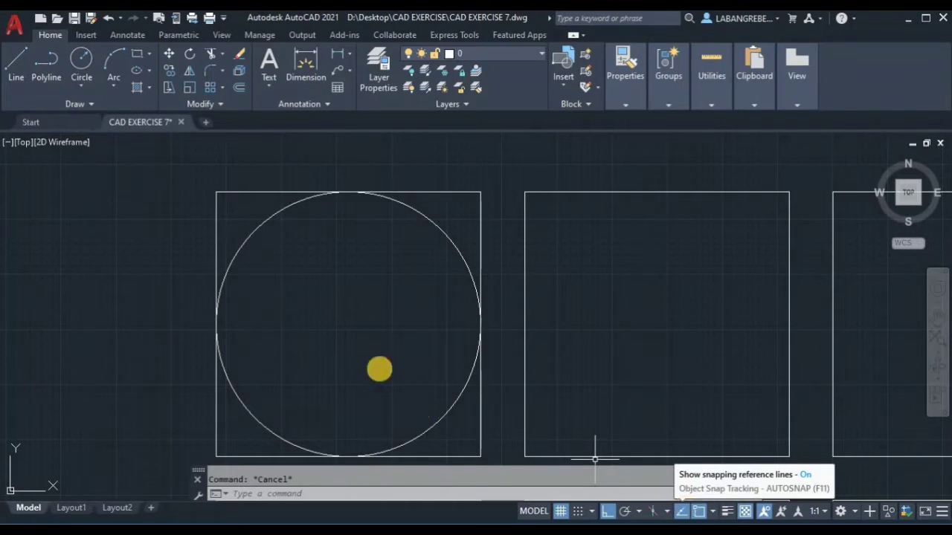
# Draw a vertical line through the circle from the midpoint of the square's lower edge to the midpoint of its upper edge
pyautogui.press('Return')
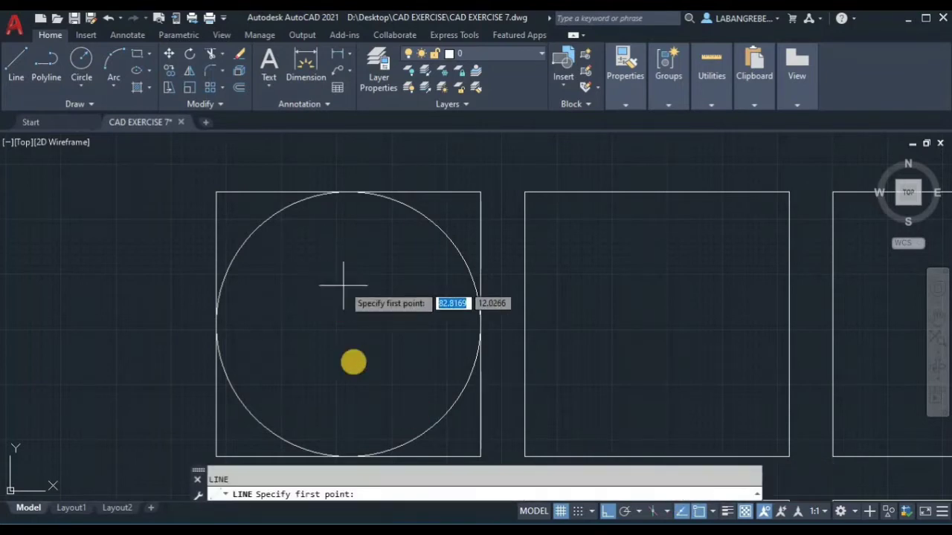
pyautogui.click(353, 443)
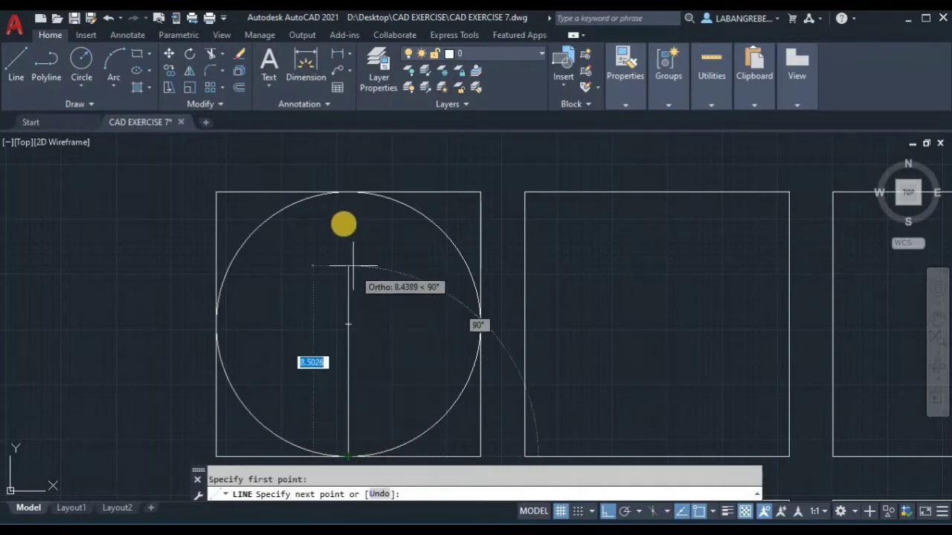
pyautogui.click(342, 194)
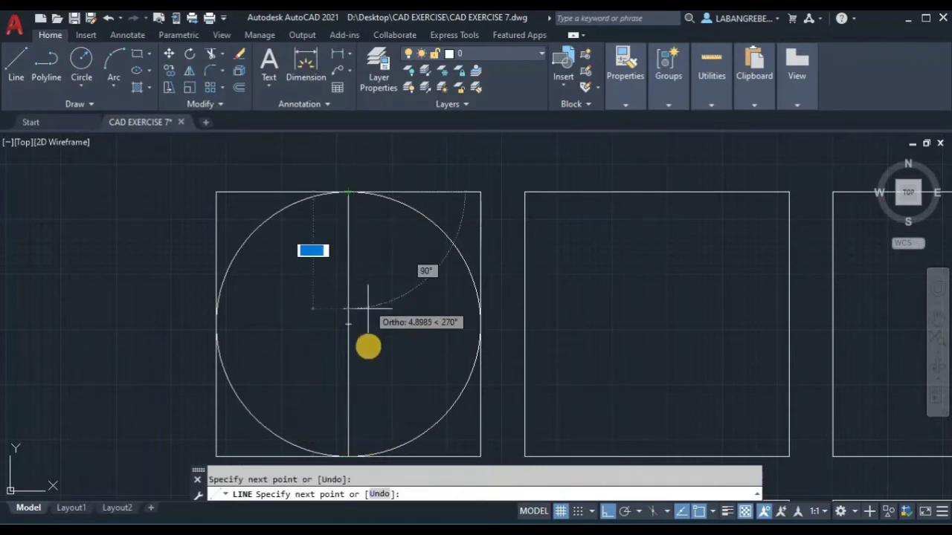
pyautogui.press('Return')
# Draw a two-point circle of diameter 11 upward from the vertical line's lower endpoint in the first upper square
pyautogui.moveTo(372, 356); pyautogui.dragTo(376, 282, button='middle')
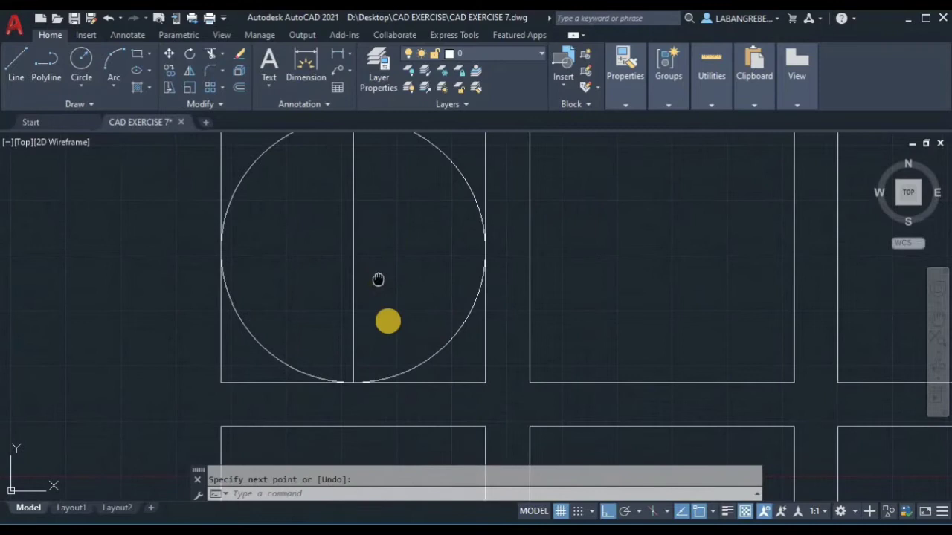
pyautogui.scroll(2, 386, 320)
pyautogui.scroll(-2, 391, 325)
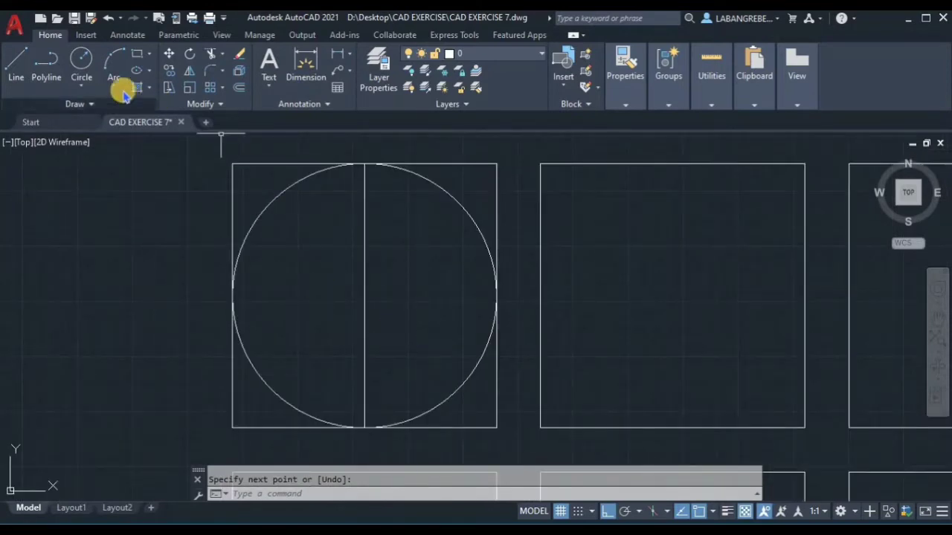
pyautogui.click(82, 83)
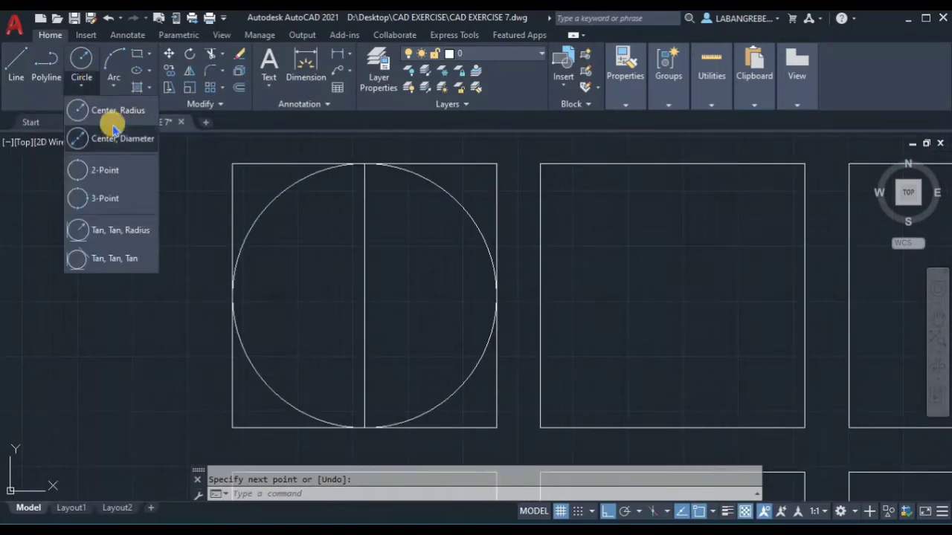
pyautogui.click(104, 171)
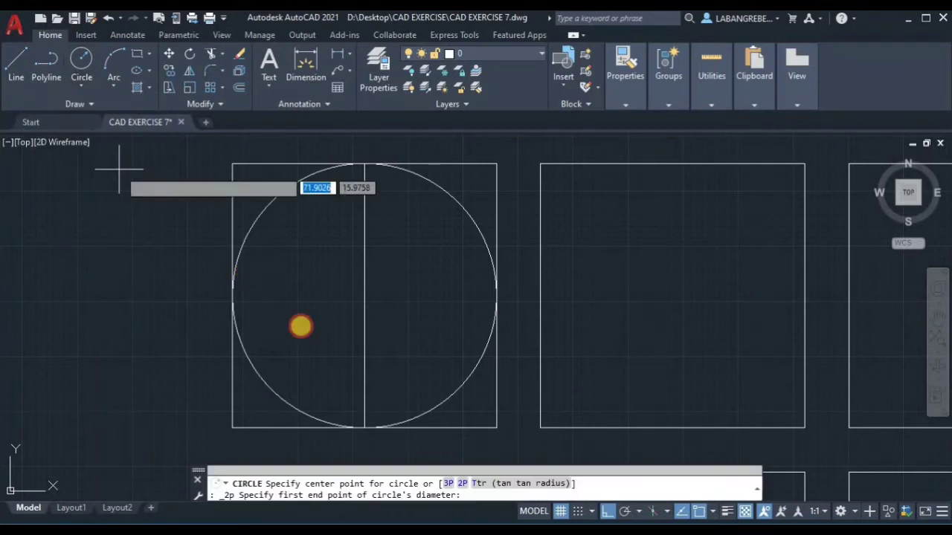
pyautogui.click(365, 426)
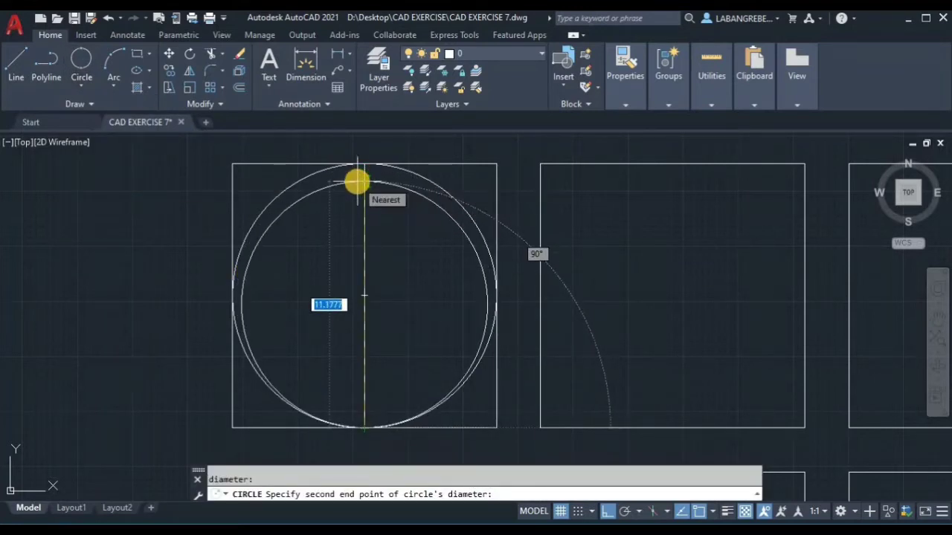
pyautogui.click(358, 188)
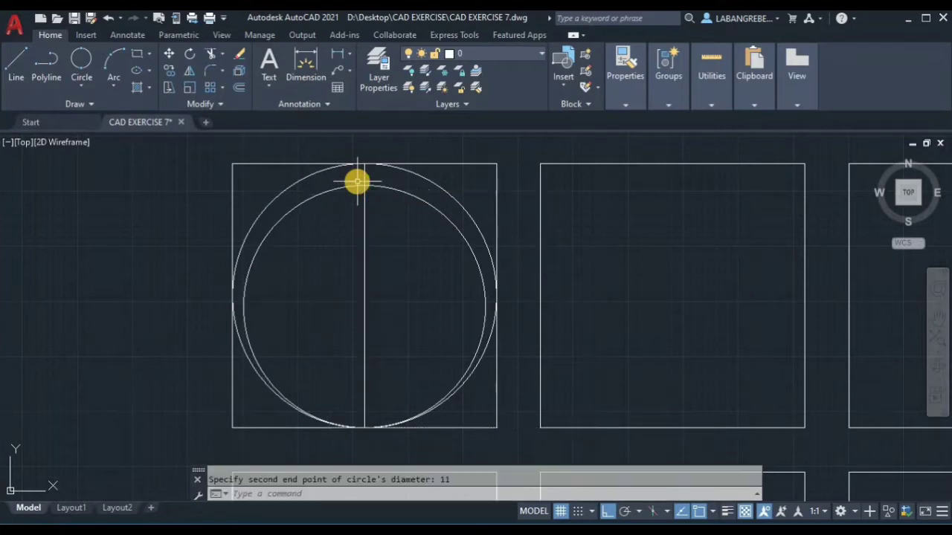
# Draw a two-point circle of diameter 10 upward from the vertical line's lower endpoint, inside the previous circle
pyautogui.press('space')
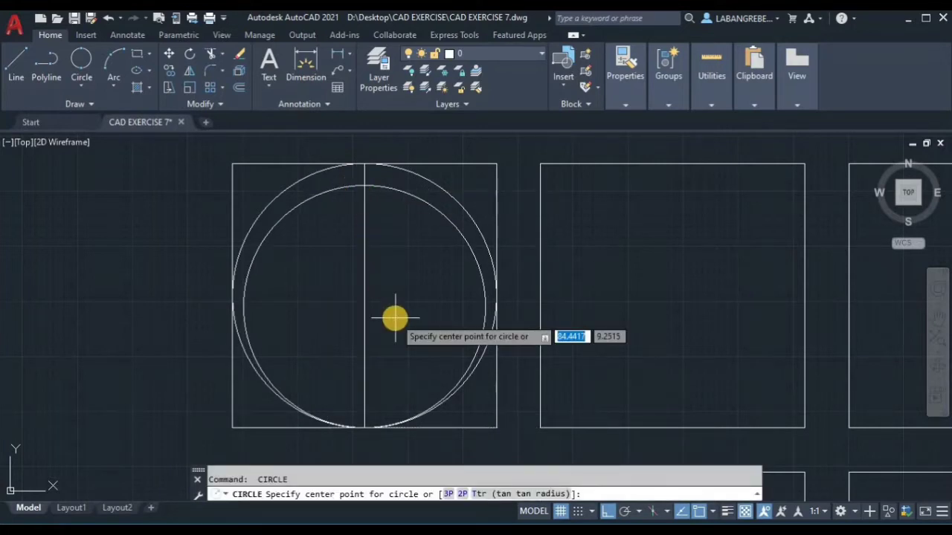
pyautogui.write('2P')
pyautogui.press('Return')
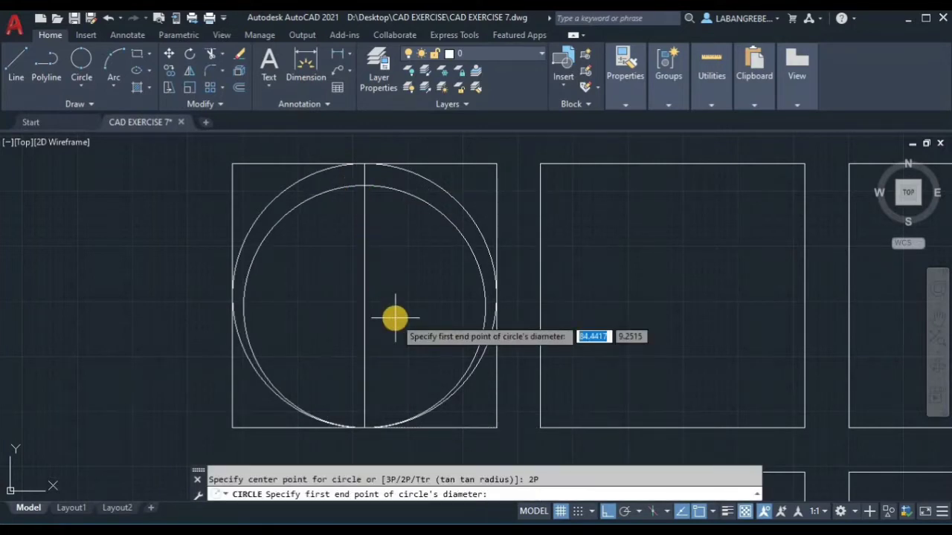
pyautogui.click(364, 429)
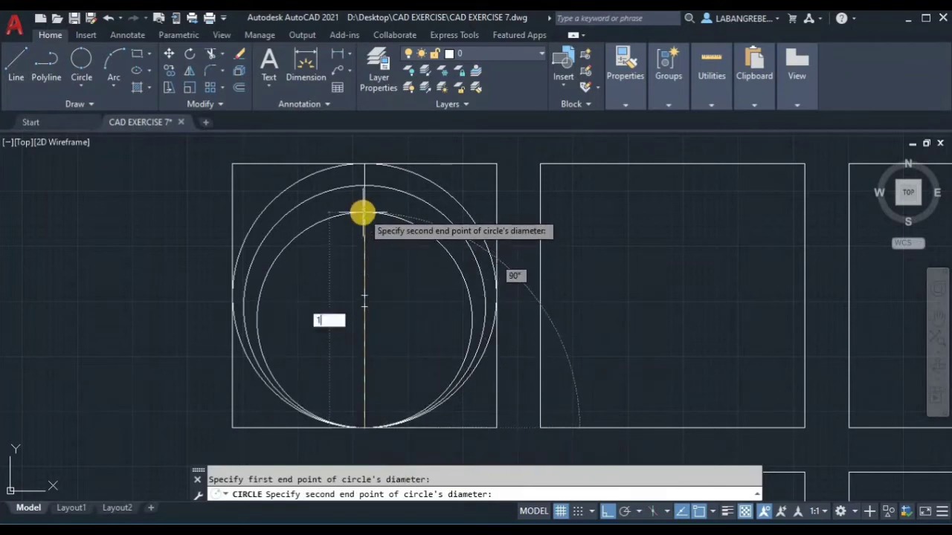
pyautogui.press('Return')
# Draw a two-point circle of diameter 9 upward from the same lower endpoint of the vertical line
pyautogui.press('Return')
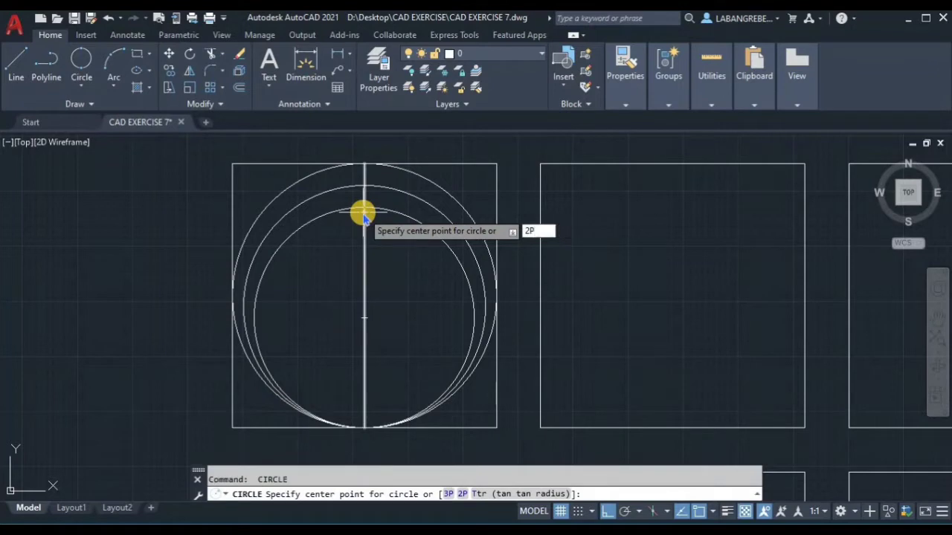
pyautogui.press('Return')
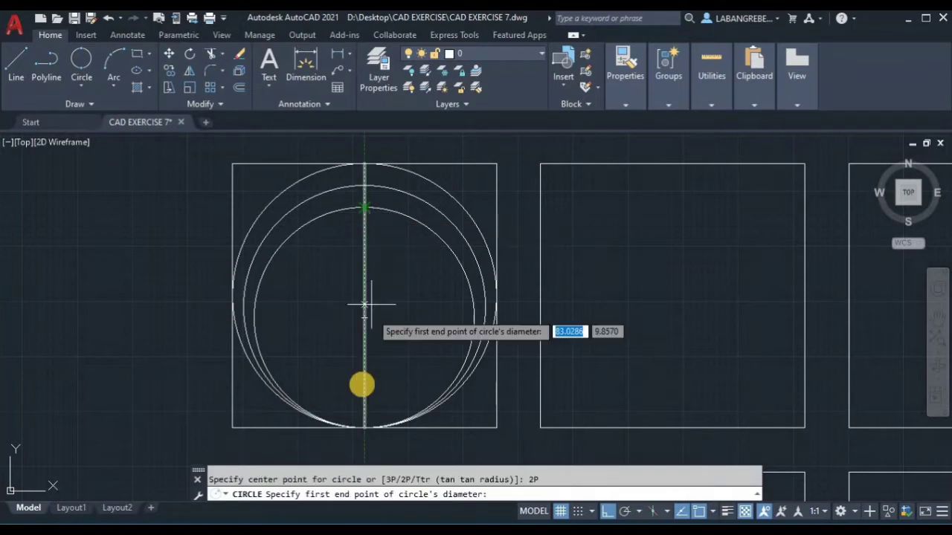
pyautogui.click(364, 429)
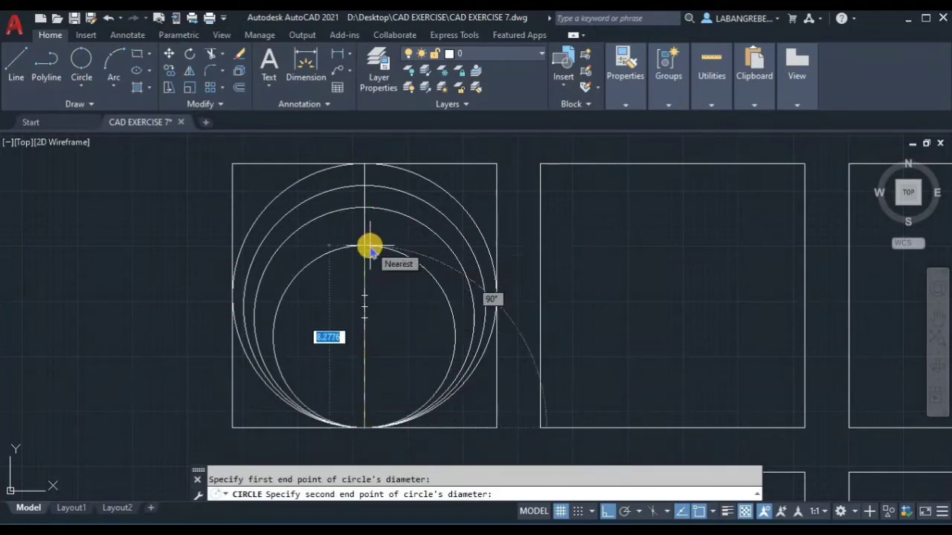
pyautogui.press('Return')
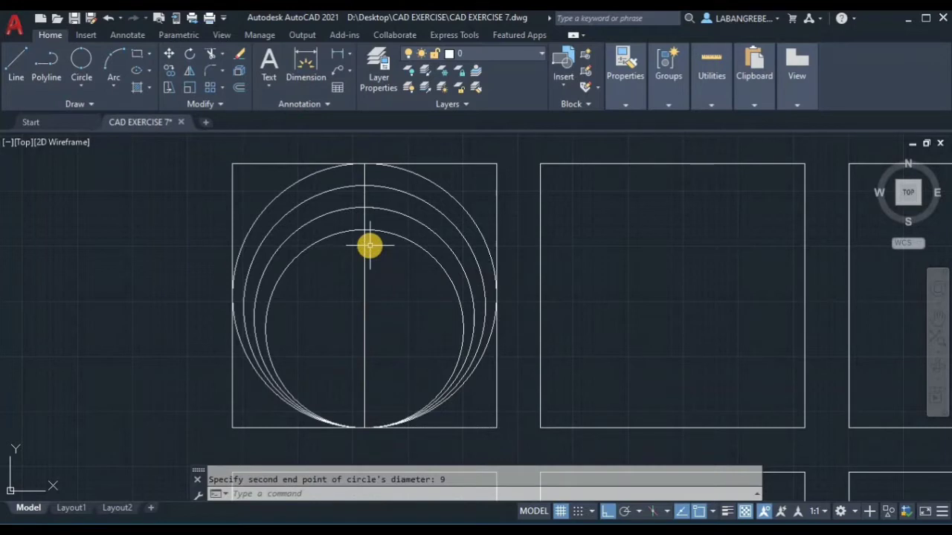
# Draw a two-point circle of diameter 8 upward from the shared tangent point on the square's lower edge
pyautogui.press('Return')
pyautogui.write('2')
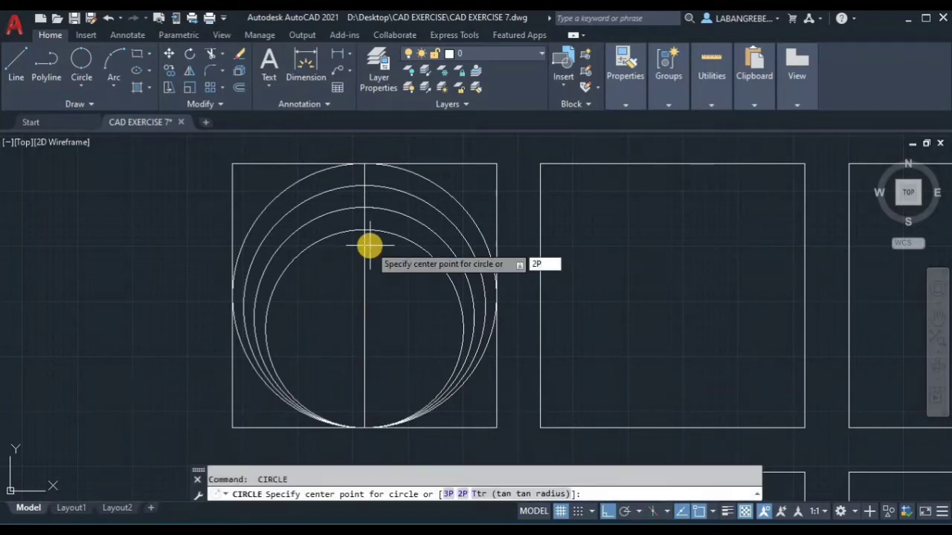
pyautogui.write('P')
pyautogui.press('Return')
pyautogui.click(364, 429)
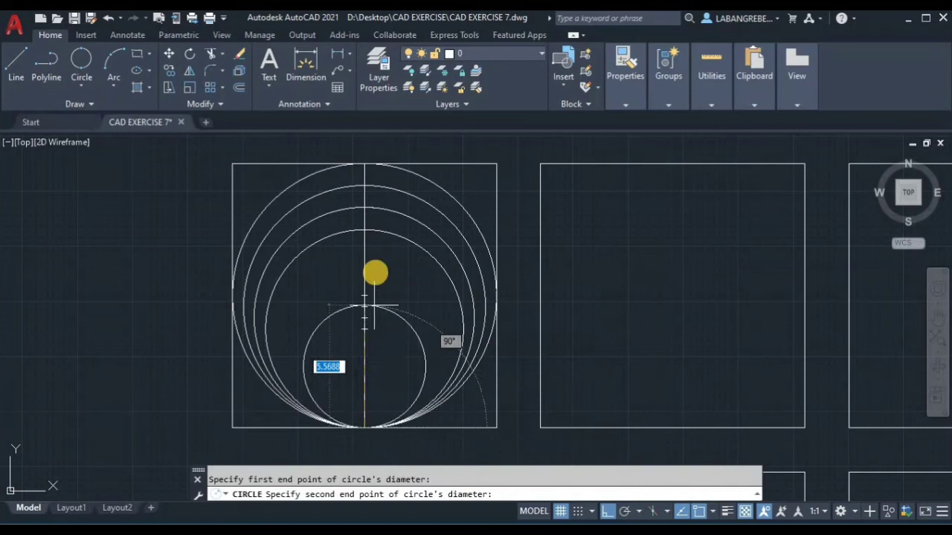
pyautogui.write('8')
pyautogui.press('Return')
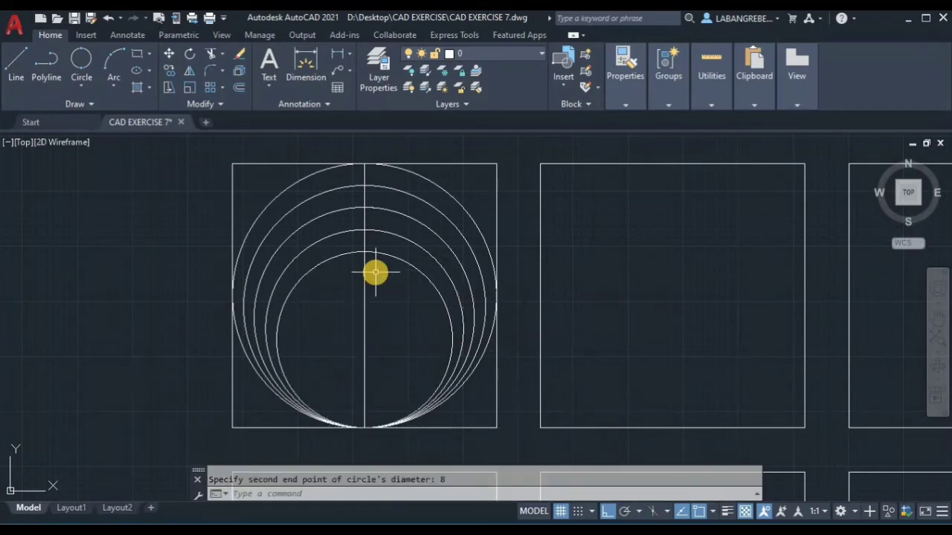
# Draw a two-point circle of diameter 7 upward from the shared tangent point on the square's lower edge
pyautogui.press('Return')
pyautogui.write('2p')
pyautogui.press('Return')
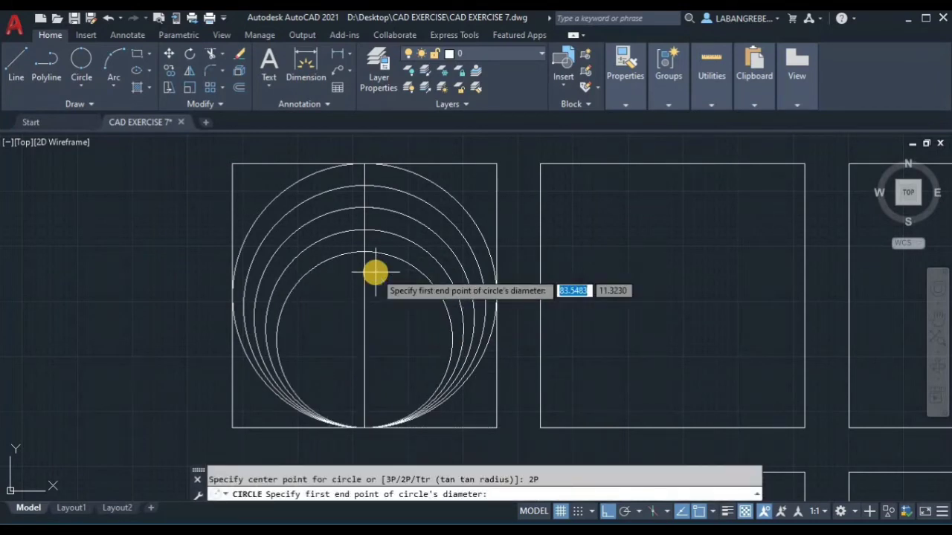
pyautogui.click(364, 427)
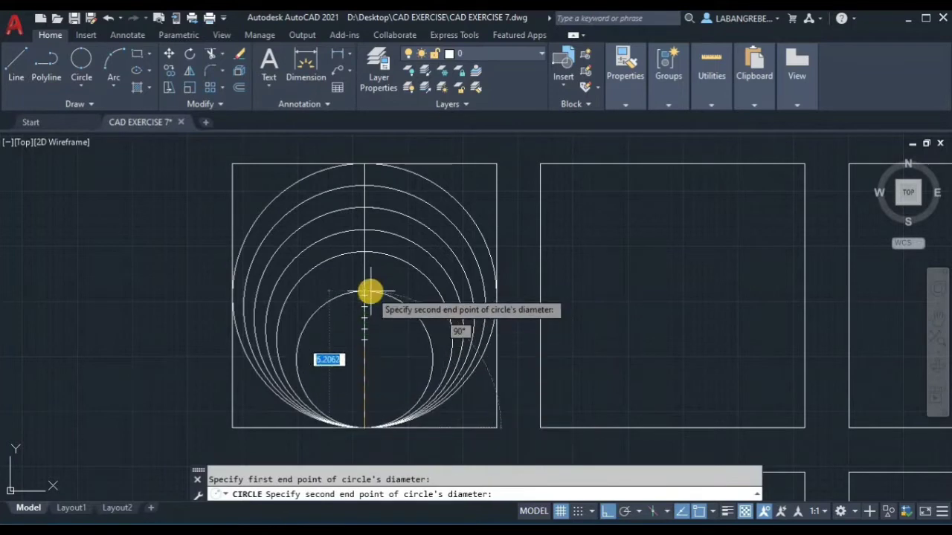
pyautogui.press('Return')
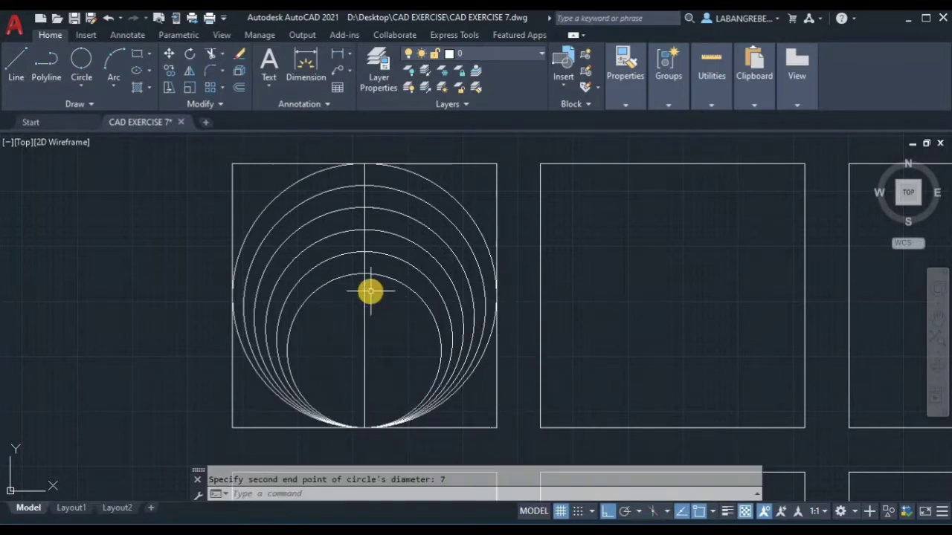
# Draw a two-point circle of diameter 6 upward from the shared tangent point on the square's lower edge
pyautogui.press('Return')
pyautogui.write('2P')
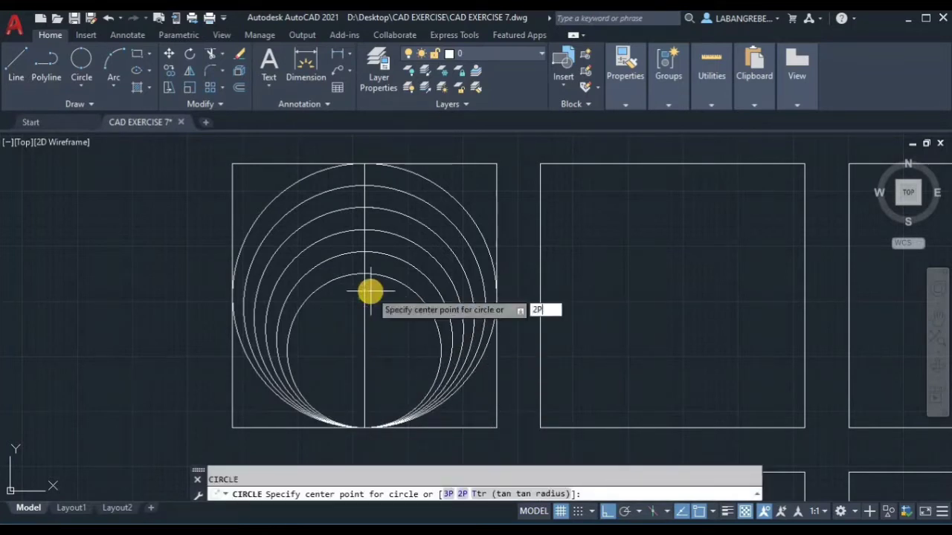
pyautogui.press('Return')
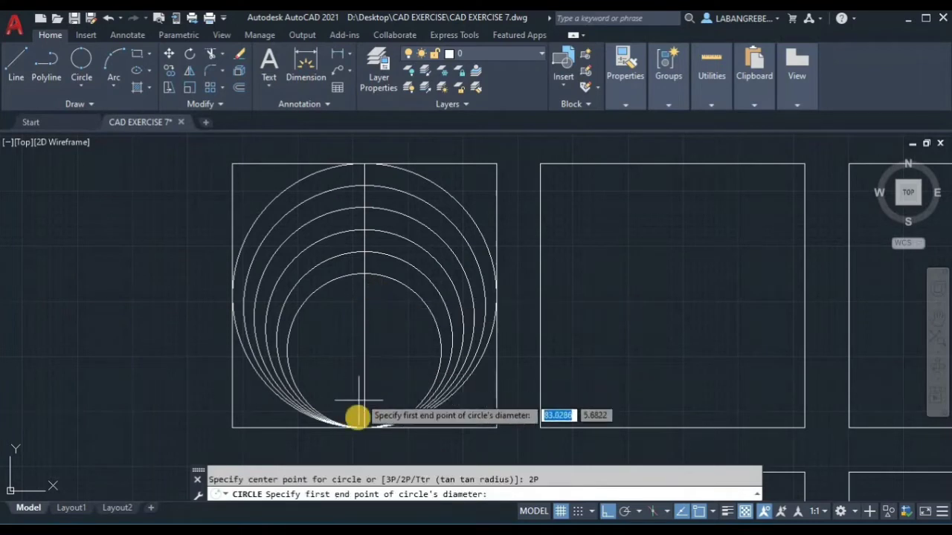
pyautogui.click(365, 425)
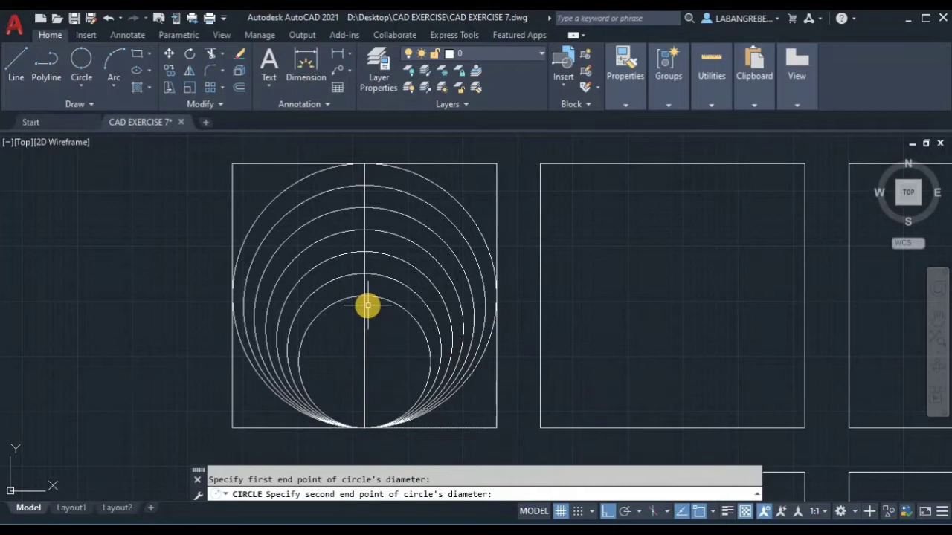
pyautogui.press('Return')
pyautogui.press('Return')
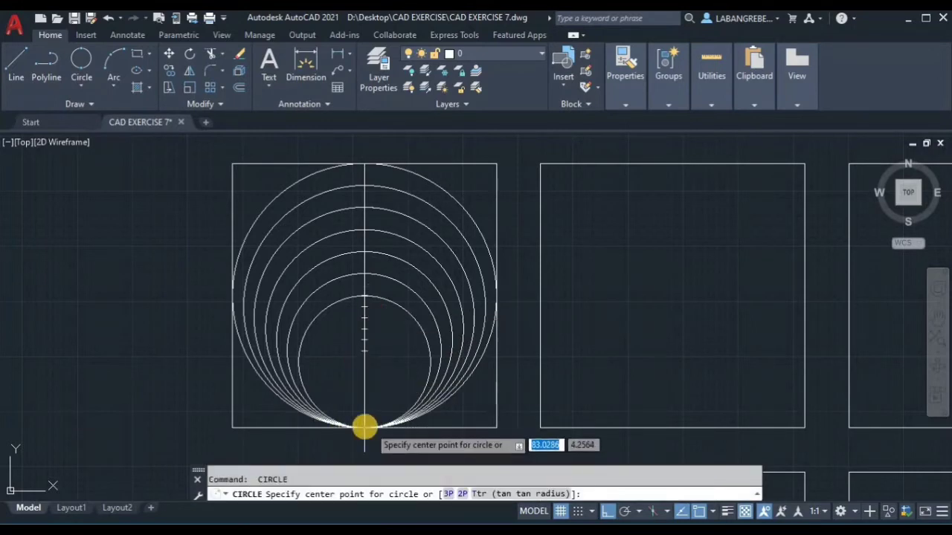
pyautogui.click(365, 427)
pyautogui.press('Escape')
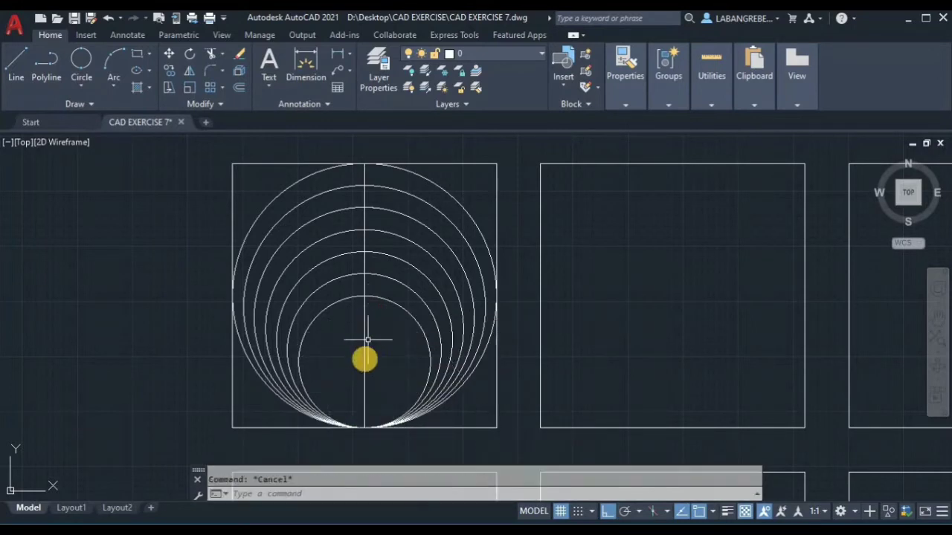
# Draw a two-point circle of diameter 5 upward from the shared tangent point on the square's lower edge
pyautogui.write('c')
pyautogui.press('Return')
pyautogui.write('2')
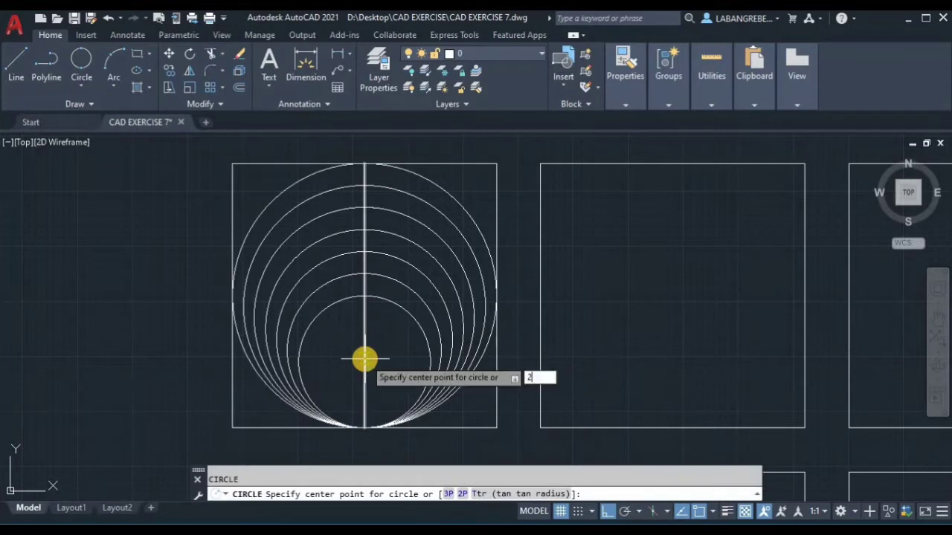
pyautogui.write('P')
pyautogui.press('Return')
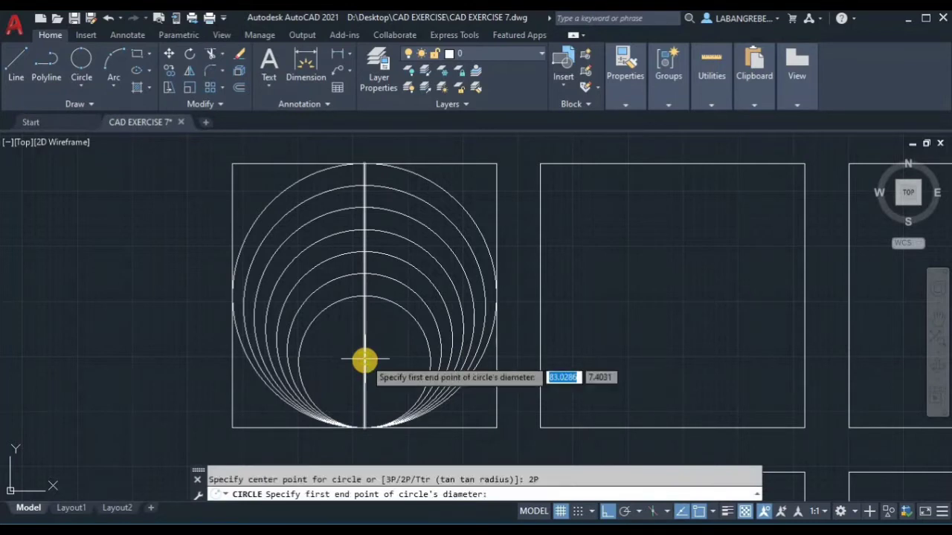
pyautogui.click(365, 428)
pyautogui.write('5')
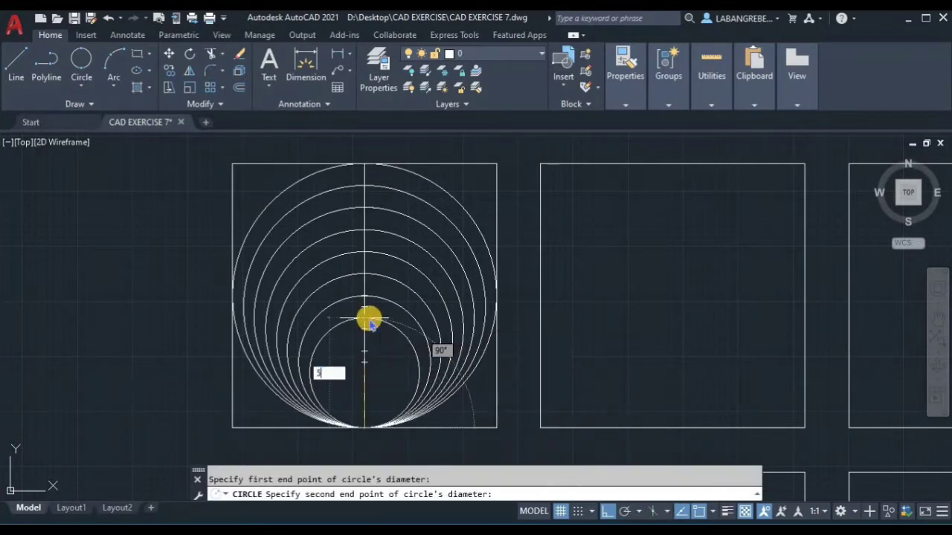
pyautogui.press('Return')
# Draw a two-point circle of diameter 4 upward from the shared tangent point on the square's lower edge
pyautogui.press('Return')
pyautogui.write('2')
pyautogui.press('Return')
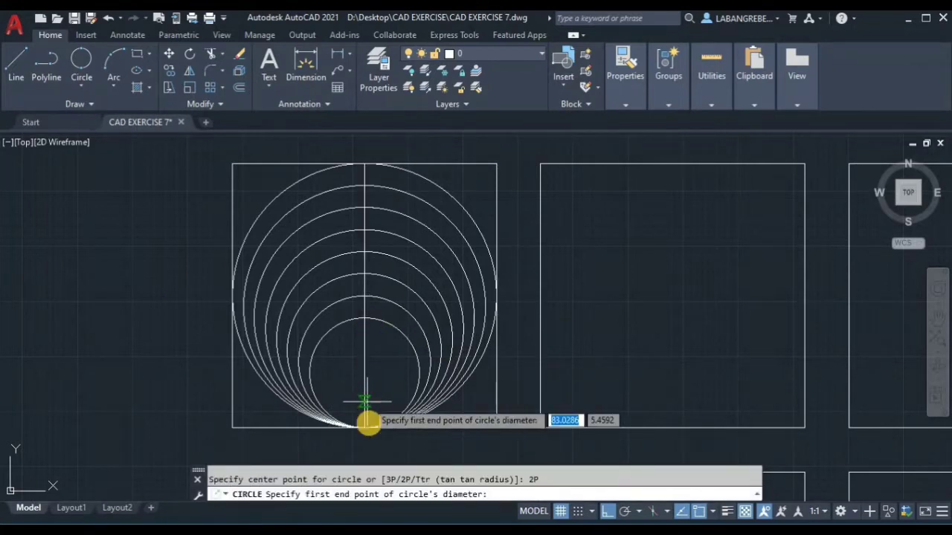
pyautogui.click(364, 428)
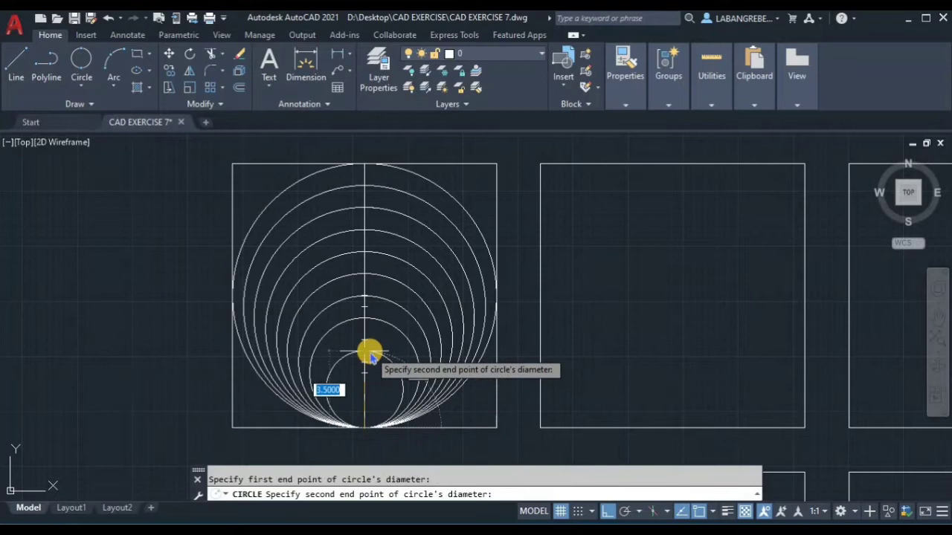
pyautogui.press('Return')
# Draw a two-point circle of diameter 3 upward from the shared tangent point on the square's lower edge
pyautogui.press('Return')
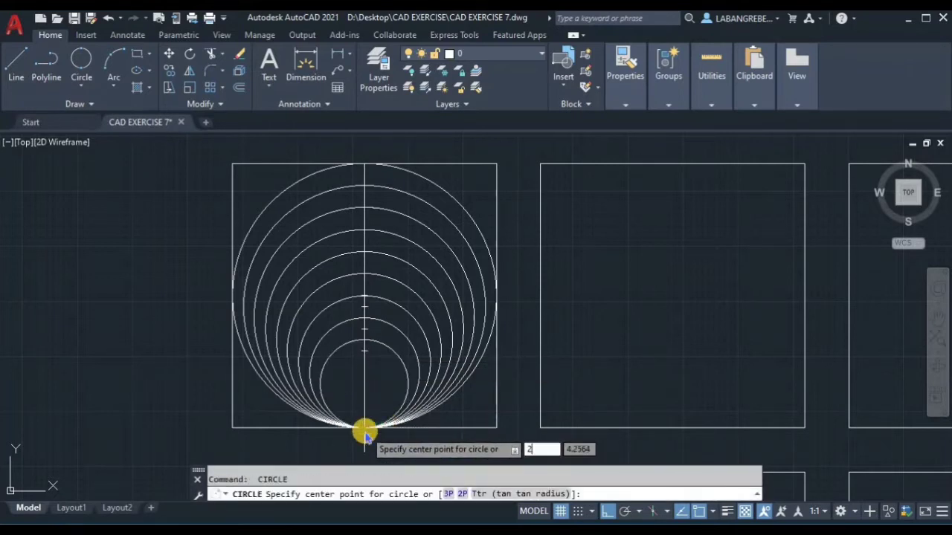
pyautogui.press('Return')
pyautogui.click(365, 428)
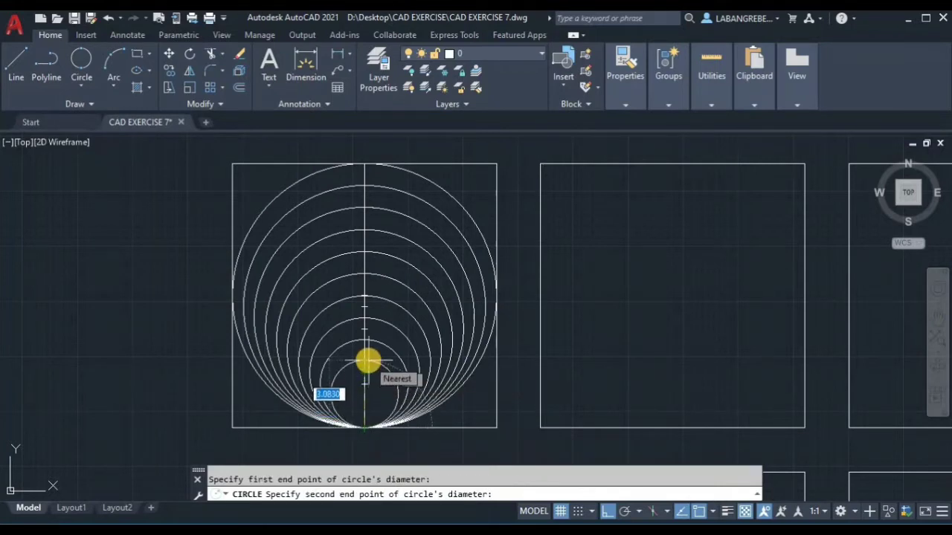
pyautogui.write('3')
pyautogui.press('Return')
# Draw a two-point circle of diameter 2 upward from the shared tangent point on the square's lower edge
pyautogui.press('Return')
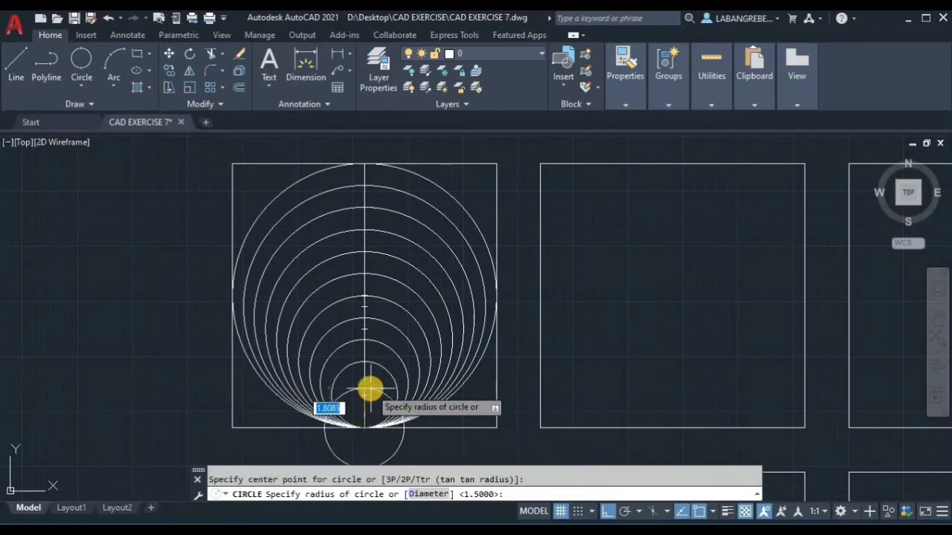
pyautogui.press('Escape')
pyautogui.press('Return')
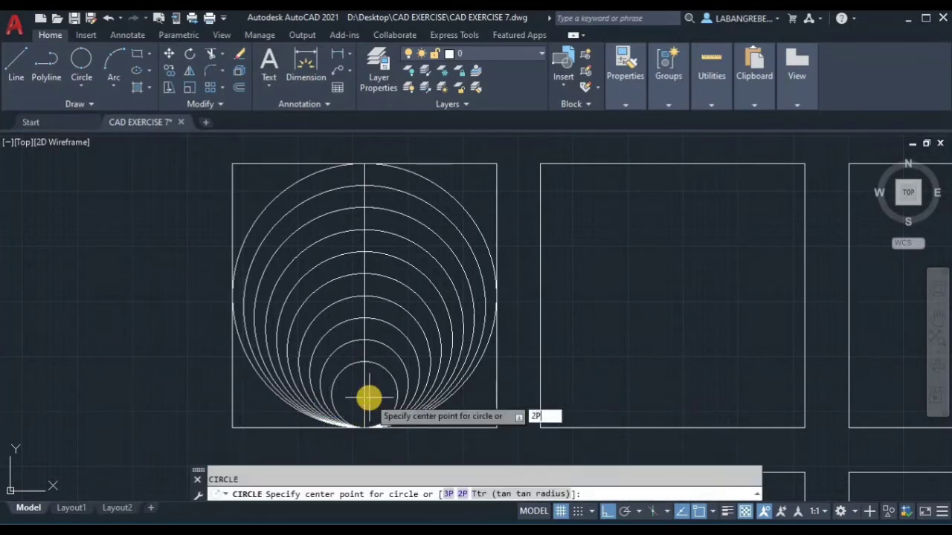
pyautogui.press('Return')
pyautogui.click(364, 427)
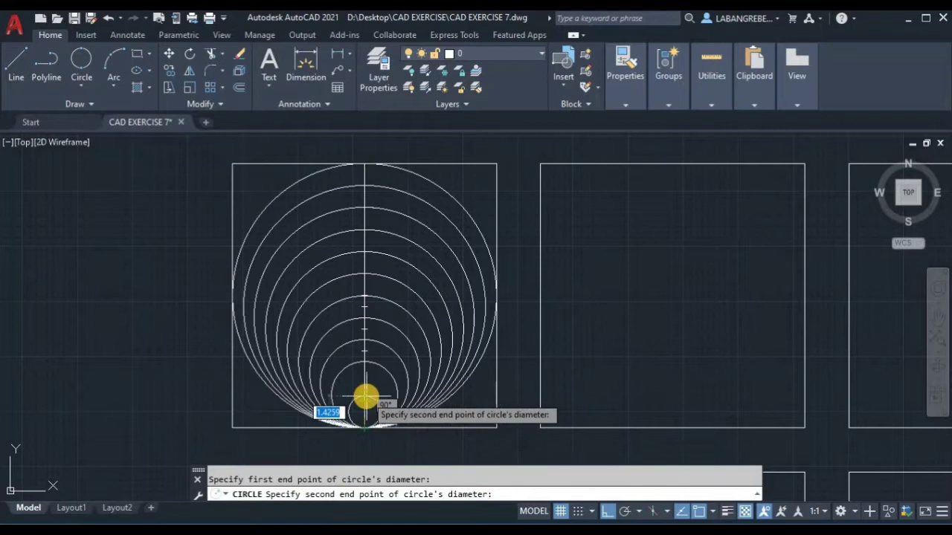
pyautogui.write('2')
pyautogui.press('Return')
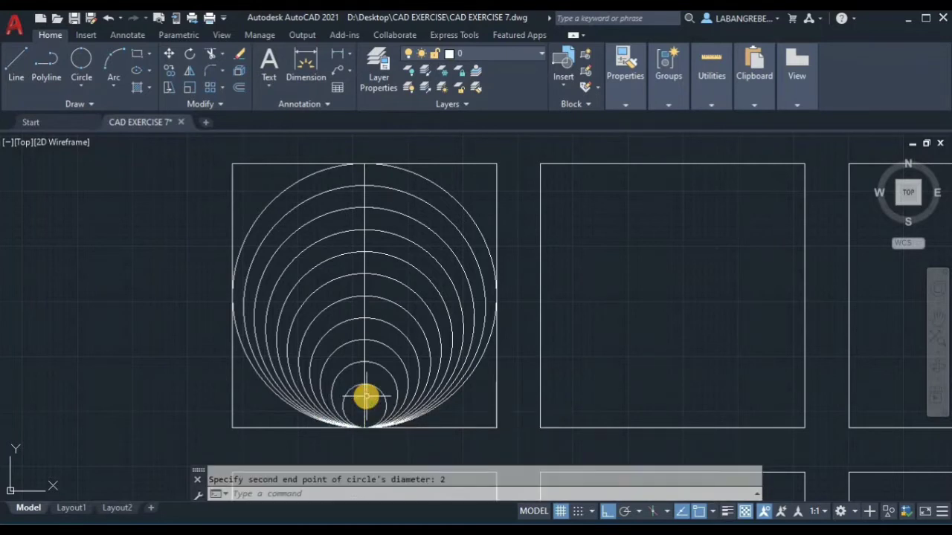
# Draw a two-point circle of diameter 1 upward from the shared tangent point on the square's lower edge
pyautogui.press('Return')
pyautogui.write('2P')
pyautogui.press('Return')
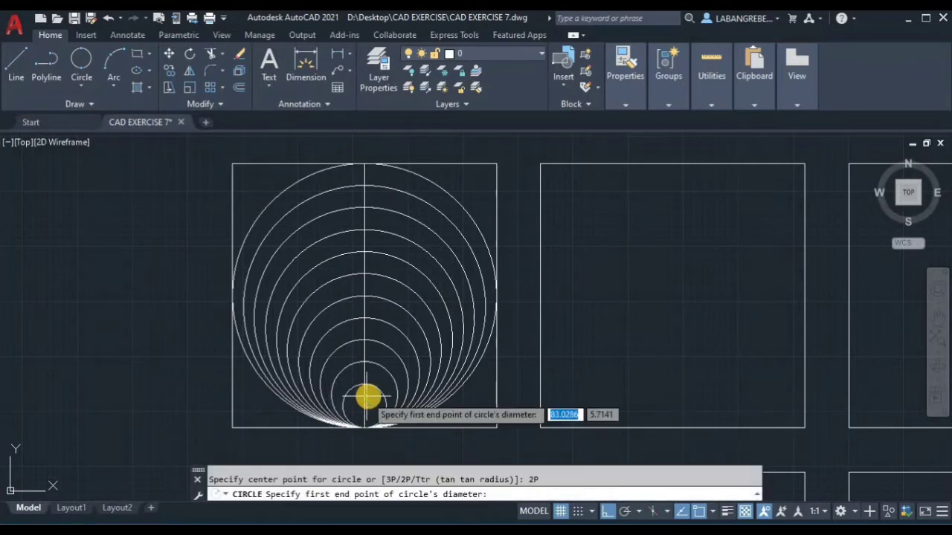
pyautogui.scroll(4, 358, 446)
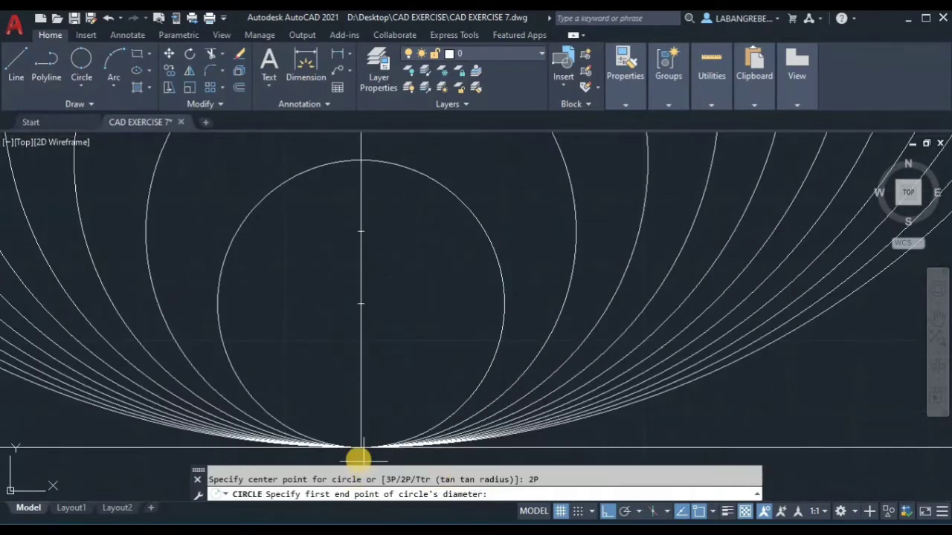
pyautogui.click(362, 443)
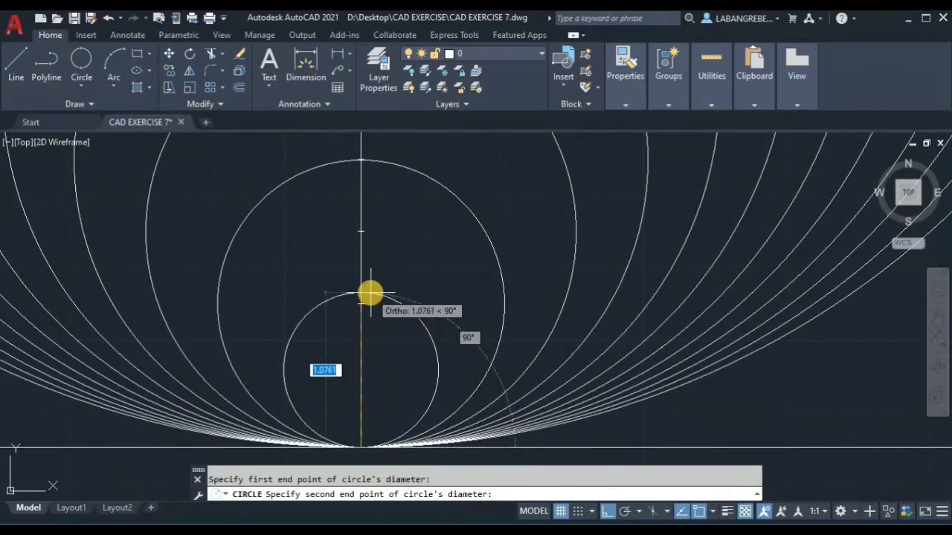
pyautogui.press('Return')
pyautogui.scroll(-6, 402, 298)
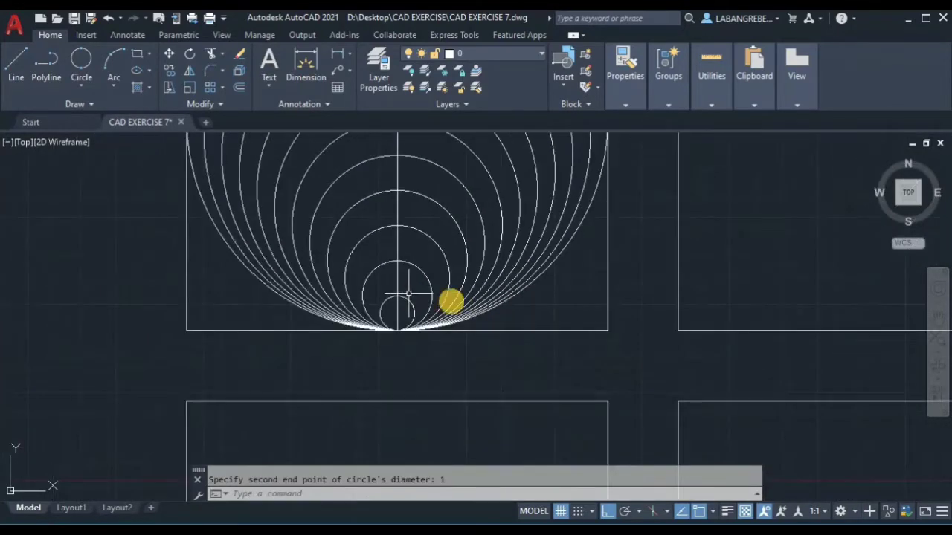
pyautogui.press('Escape')
# Try to trim the right halves of all nested circles in box 1 with a fence, and undo the trim
pyautogui.moveTo(481, 243); pyautogui.dragTo(434, 274, button='middle')
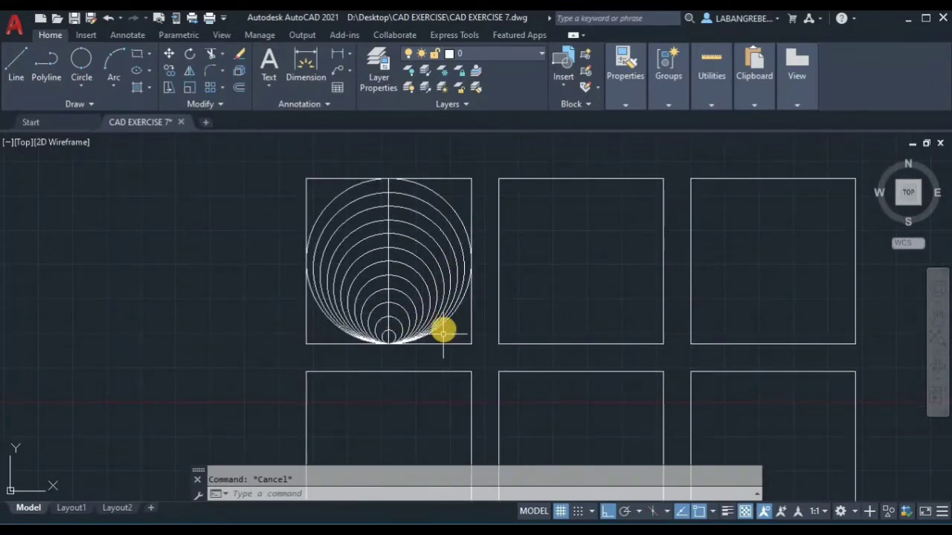
pyautogui.write('TR')
pyautogui.press('Return')
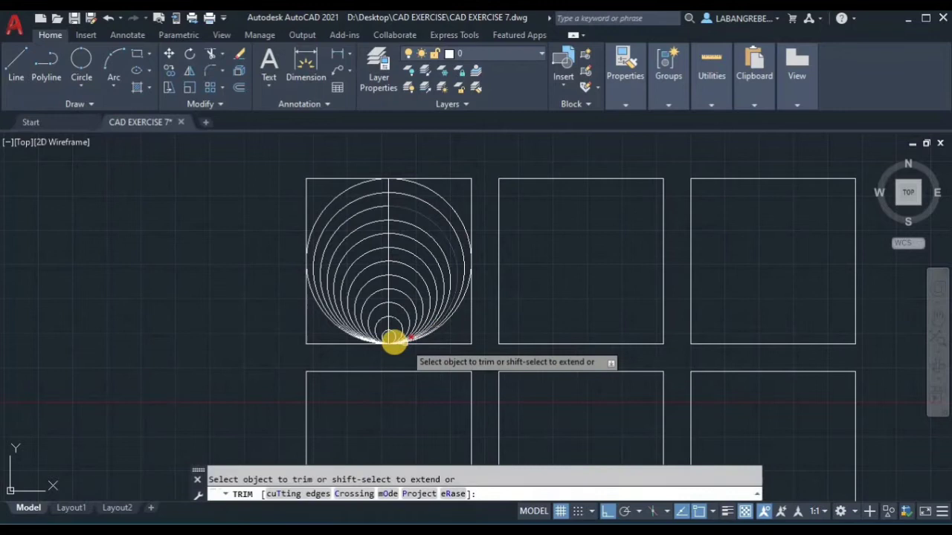
pyautogui.moveTo(397, 327); pyautogui.dragTo(421, 189)
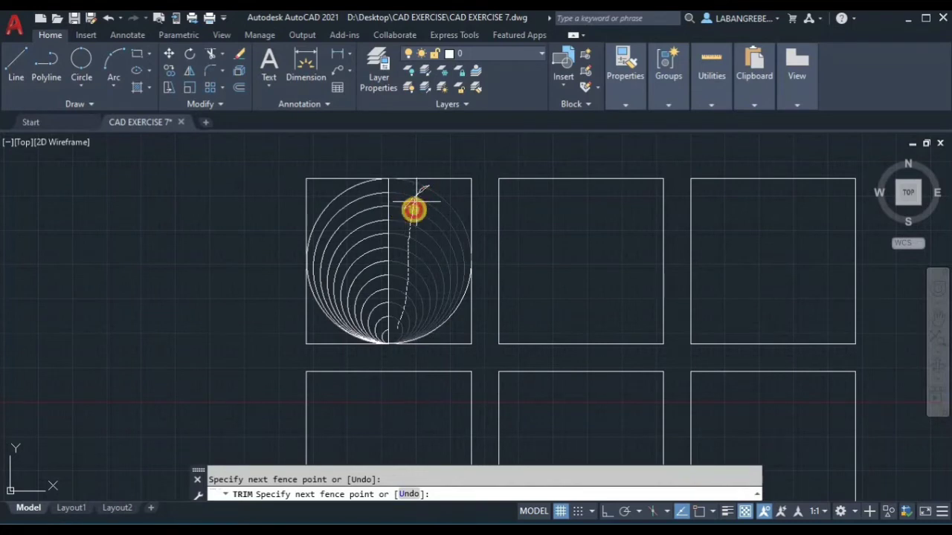
pyautogui.moveTo(421, 210); pyautogui.dragTo(424, 216)
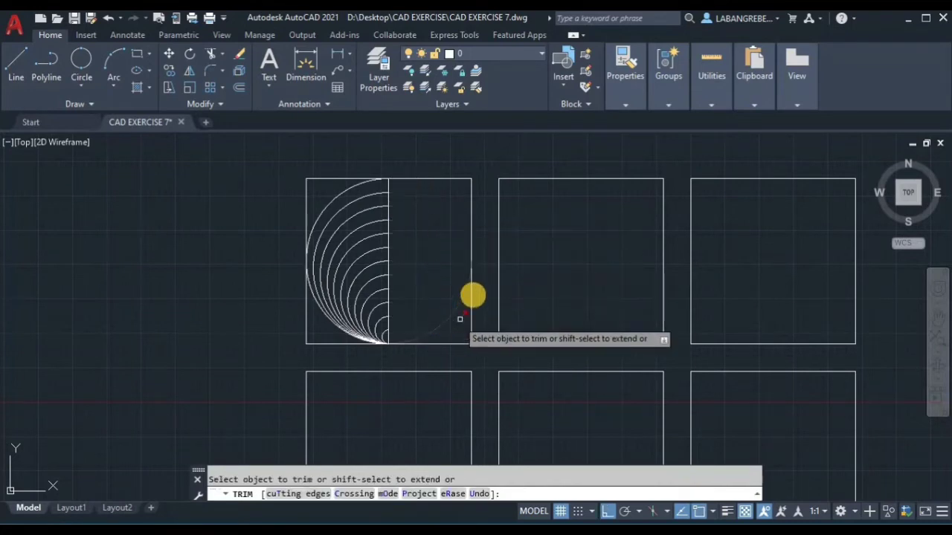
pyautogui.click(464, 278)
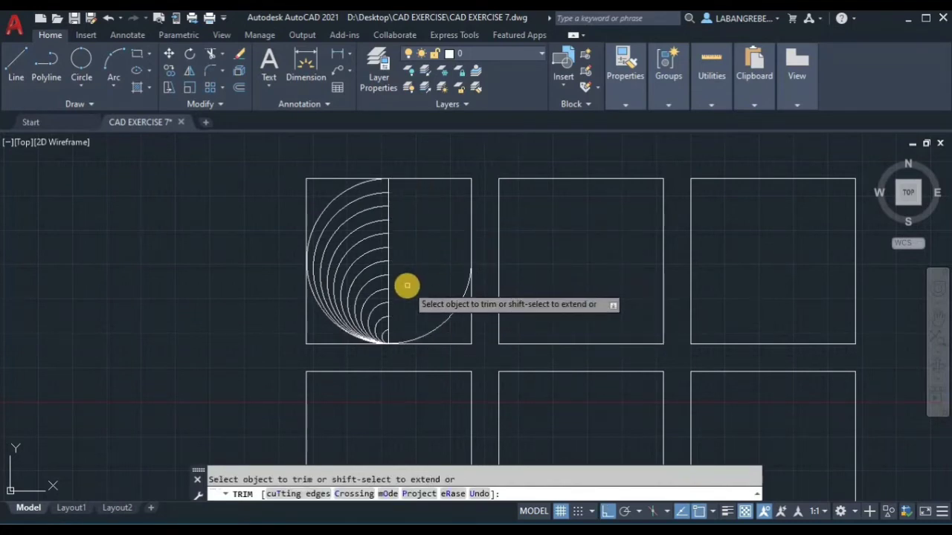
pyautogui.hotkey('ctrl', 'z')
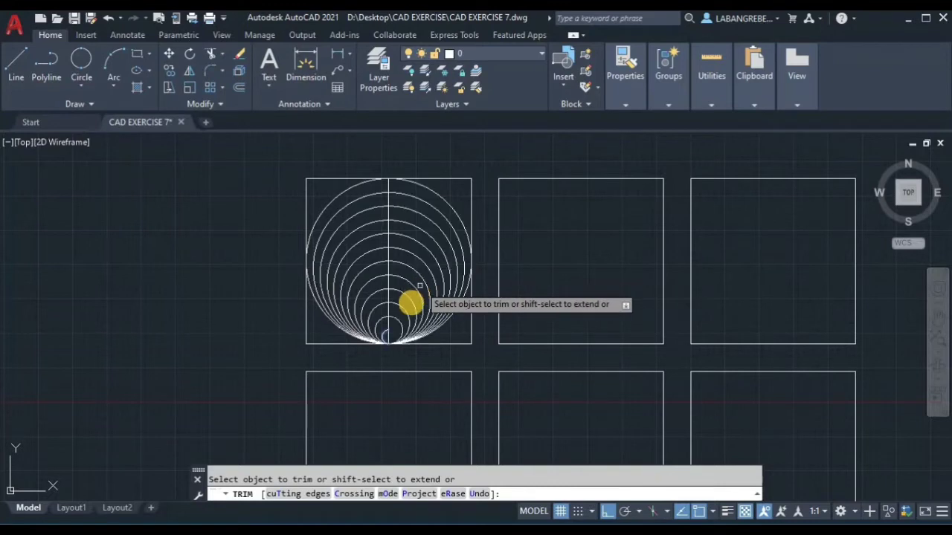
# Trim the right halves of the inner nested circles at the vertical centre line with a fence, keeping the outermost circle whole
pyautogui.moveTo(400, 333)
pyautogui.mouseDown()
pyautogui.moveTo(408, 191)
pyautogui.moveTo(410, 296)
pyautogui.mouseUp()
pyautogui.press('Escape')
pyautogui.scroll(-3, 413, 295)
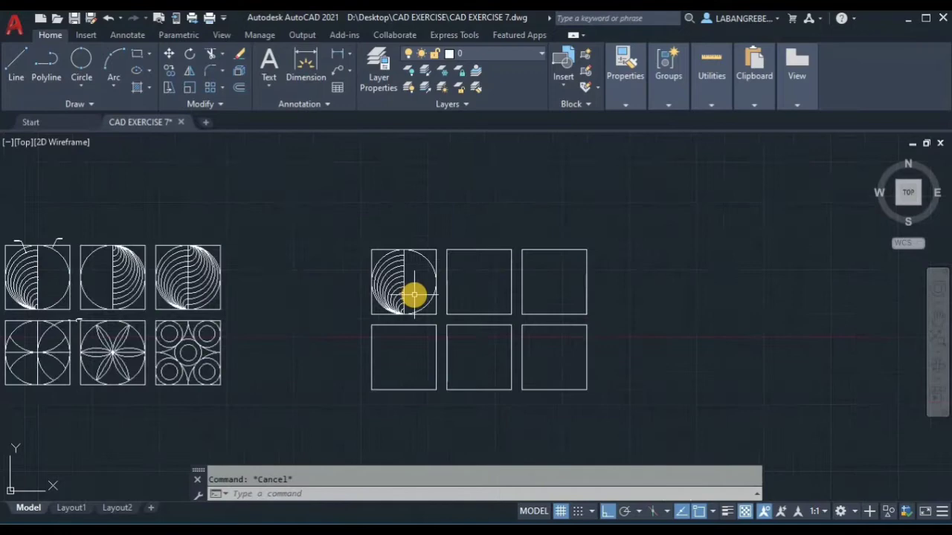
pyautogui.scroll(4, 420, 287)
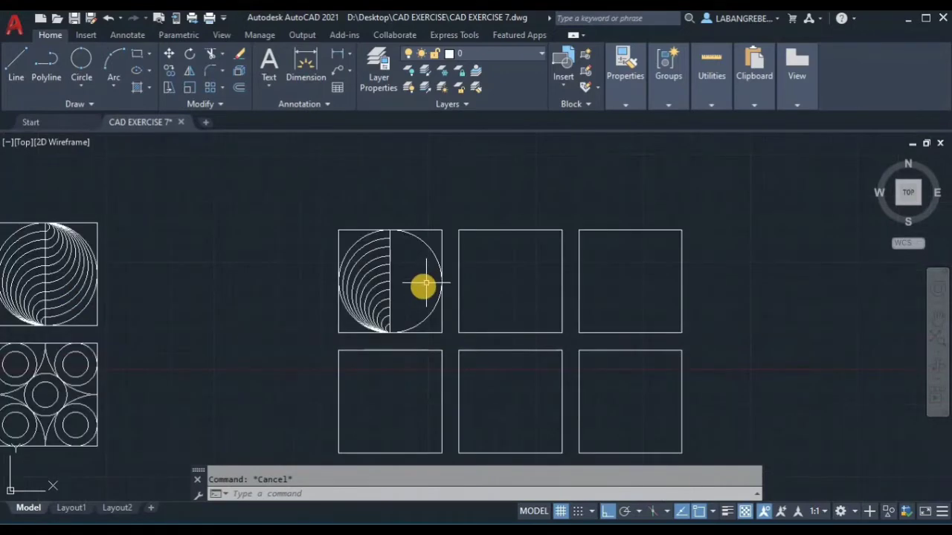
pyautogui.scroll(2, 471, 300)
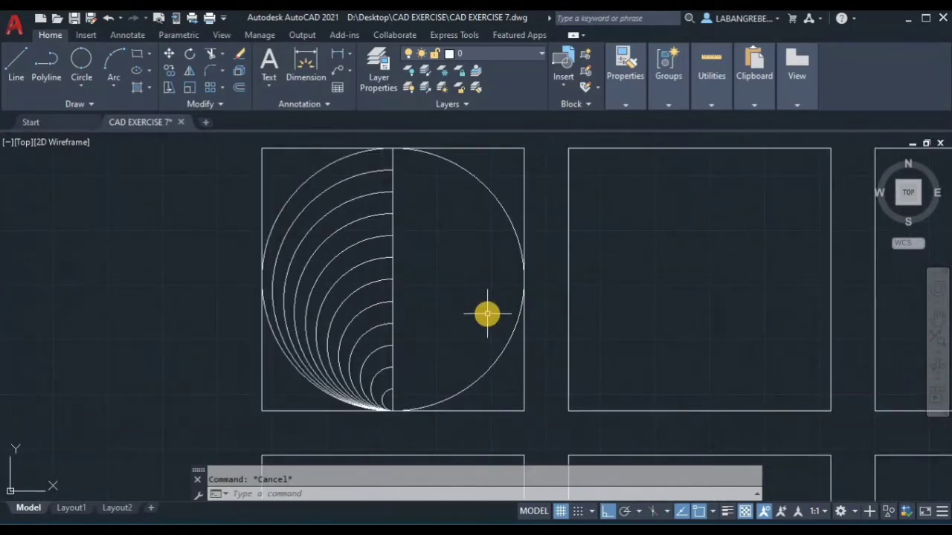
pyautogui.moveTo(488, 314); pyautogui.dragTo(503, 325, button='middle')
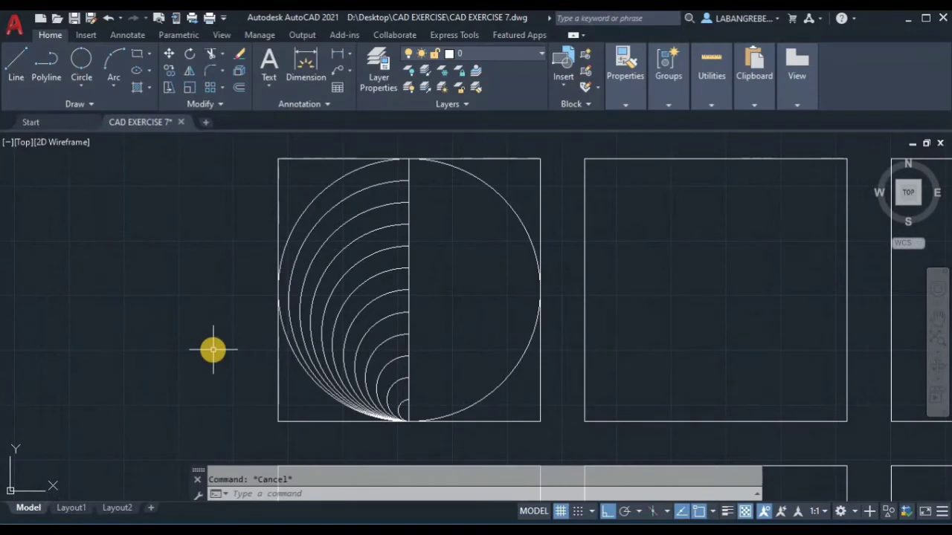
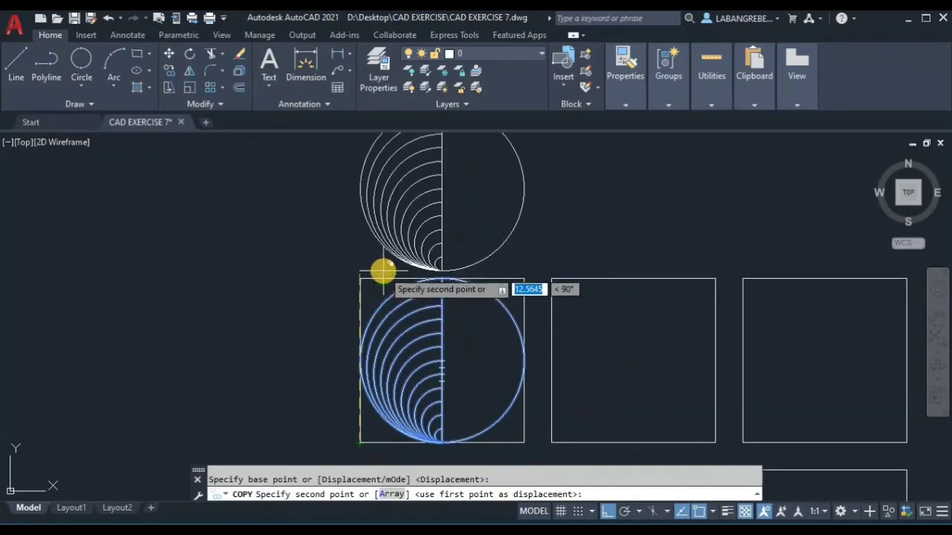
# Place a copy of the trimmed circle pattern directly above box 1 with Ortho on
pyautogui.moveTo(382, 270); pyautogui.dragTo(389, 339, button='middle')
pyautogui.click(386, 309)
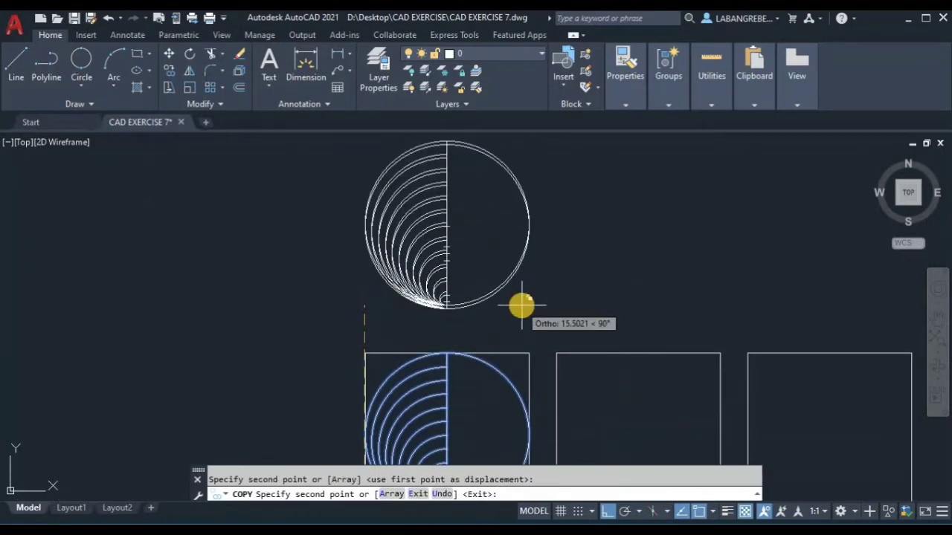
pyautogui.press('Escape')
pyautogui.click(557, 309)
pyautogui.click(374, 152)
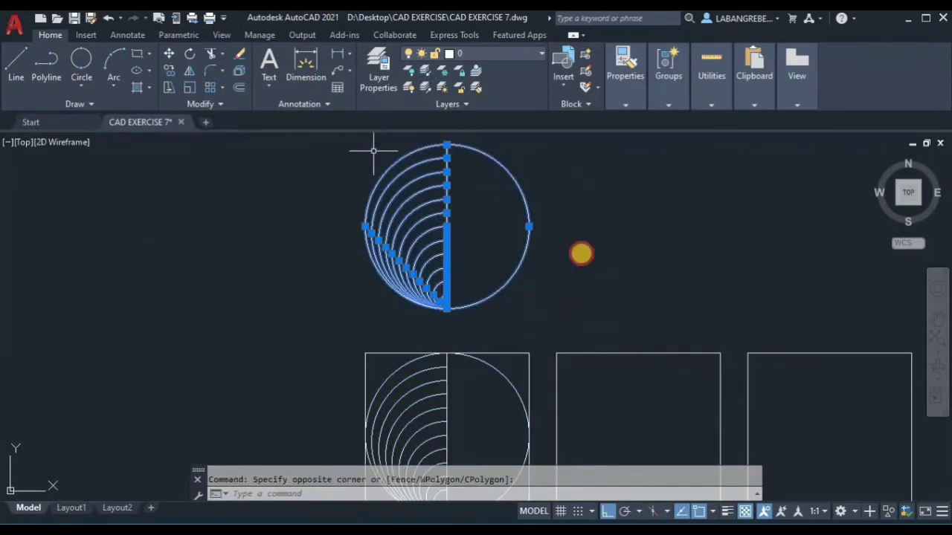
pyautogui.click(623, 296)
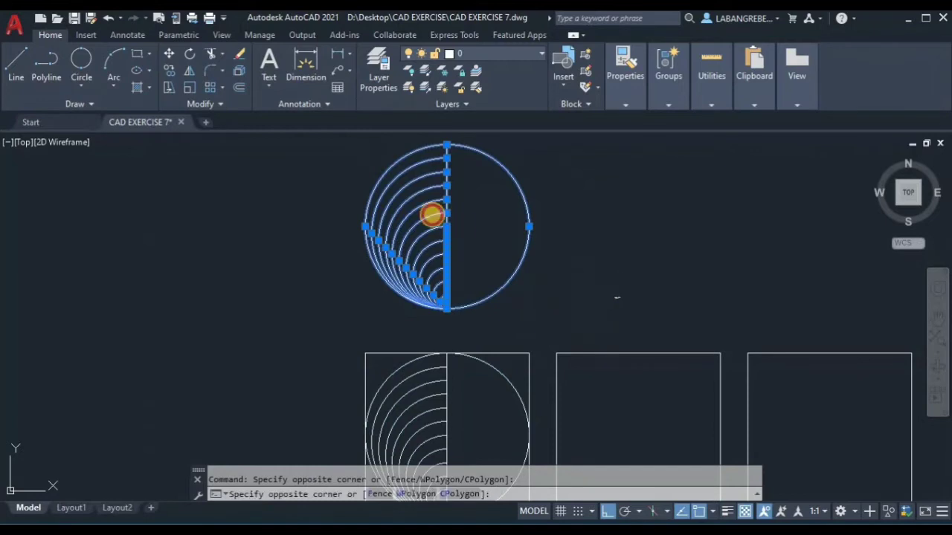
pyautogui.click(367, 154)
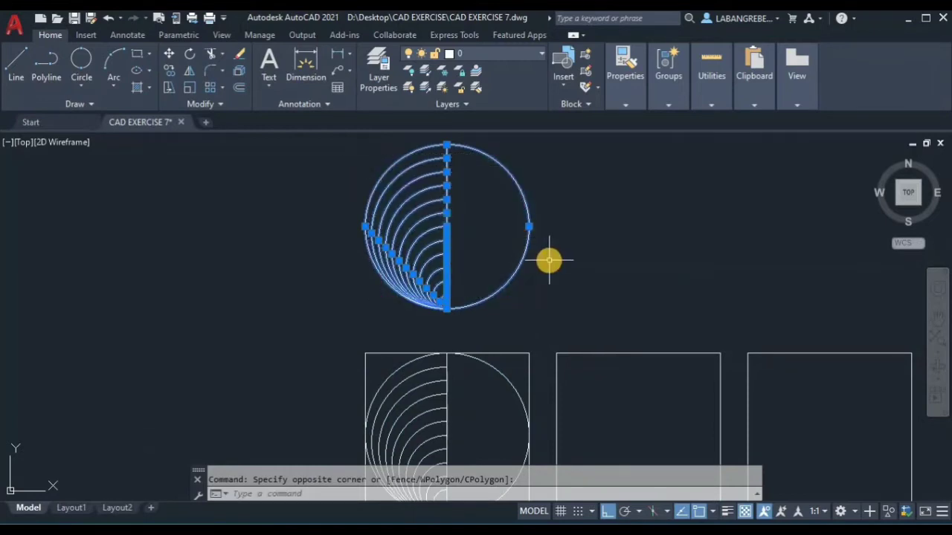
pyautogui.write('R')
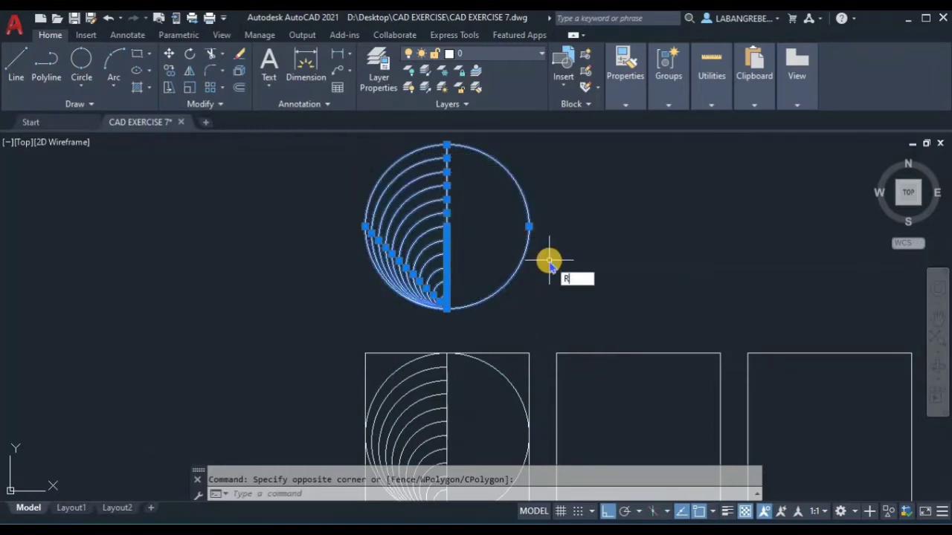
pyautogui.write('O')
pyautogui.press('Return')
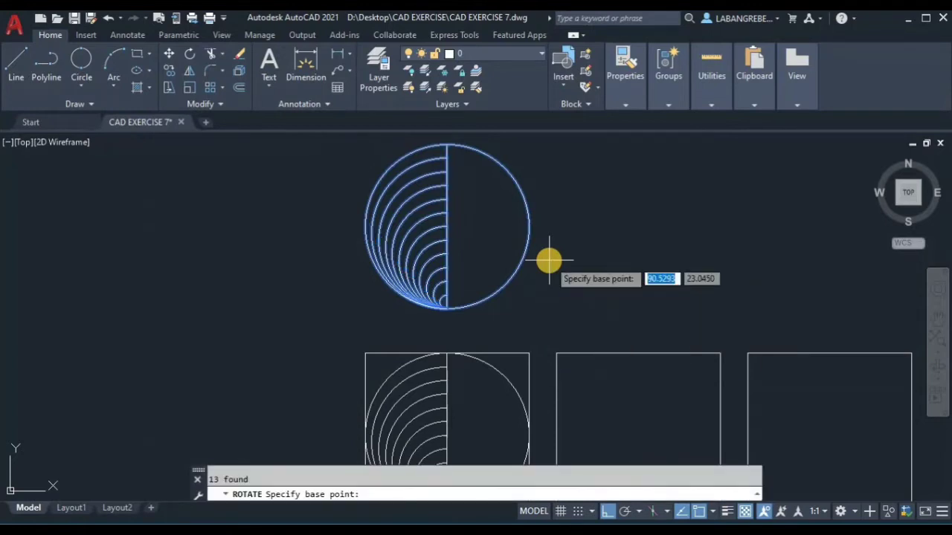
pyautogui.press('Escape')
# Move the copied circle pattern by its lower tangent point to the free space above the second box, with Ortho off
pyautogui.scroll(-2, 508, 318)
pyautogui.click(559, 315)
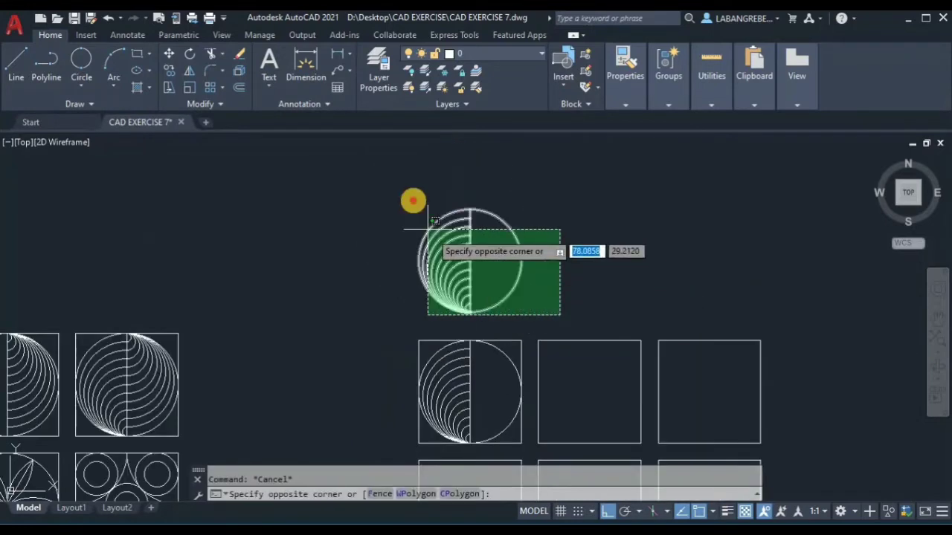
pyautogui.click(411, 201)
pyautogui.write('m')
pyautogui.press('Return')
pyautogui.click(469, 310)
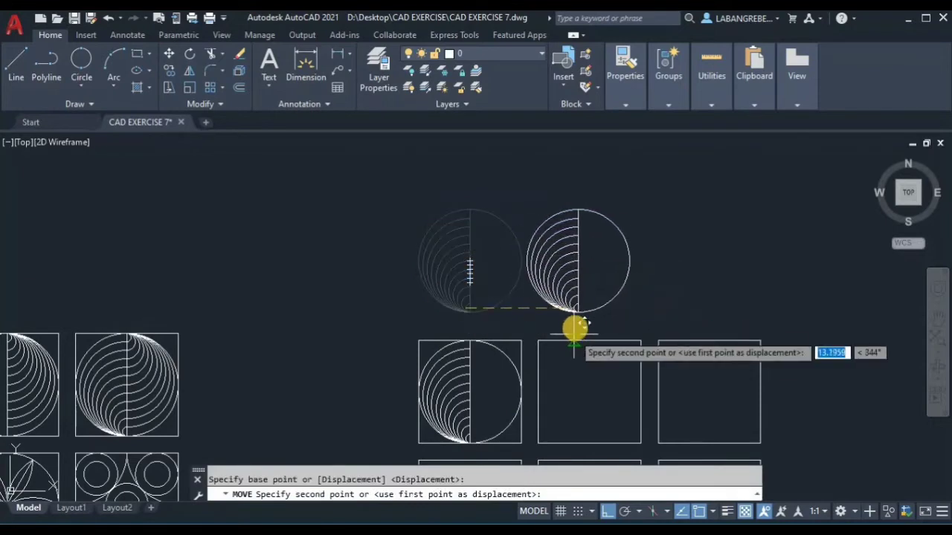
pyautogui.click(607, 511)
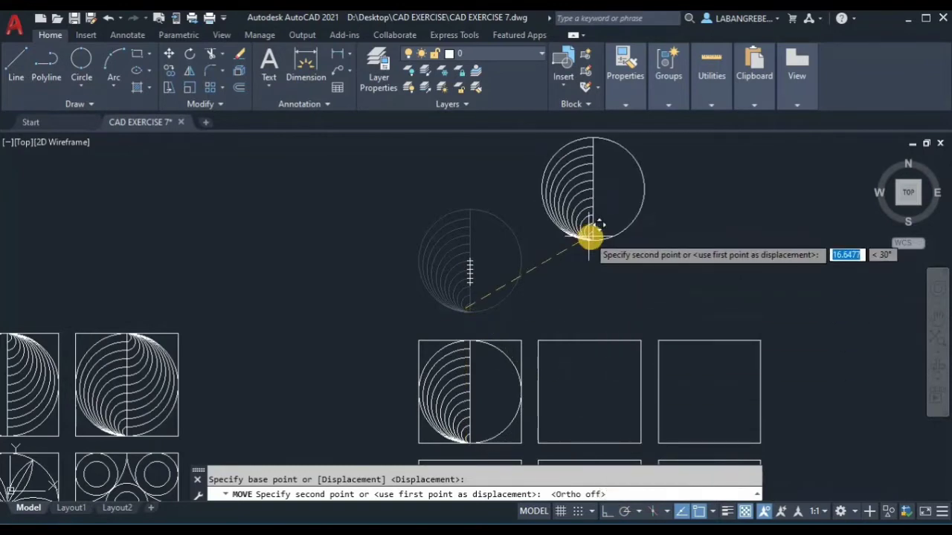
pyautogui.click(595, 241)
pyautogui.press('Escape')
# Rotate the copied circle pattern by 180 degrees about its lower tangent point with Ortho on
pyautogui.moveTo(628, 276); pyautogui.dragTo(557, 344, button='middle')
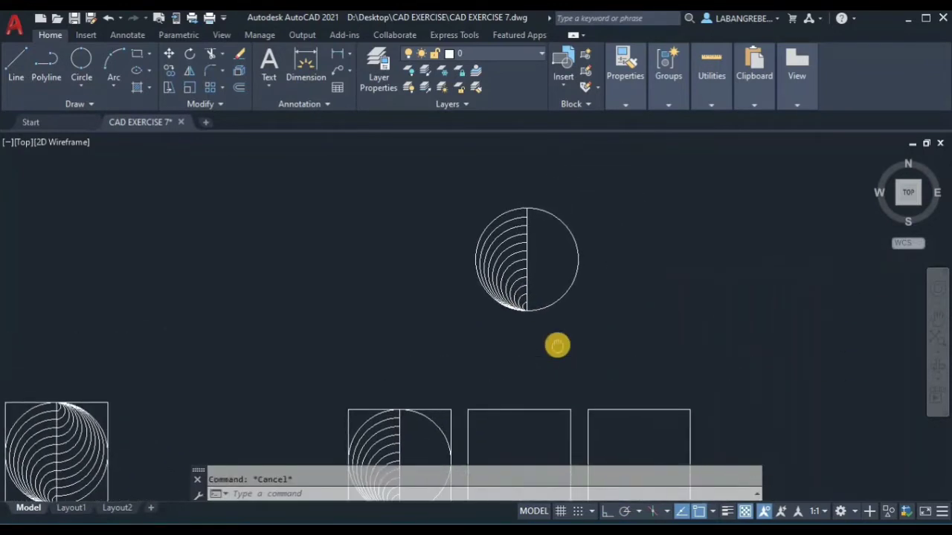
pyautogui.click(595, 335)
pyautogui.click(463, 179)
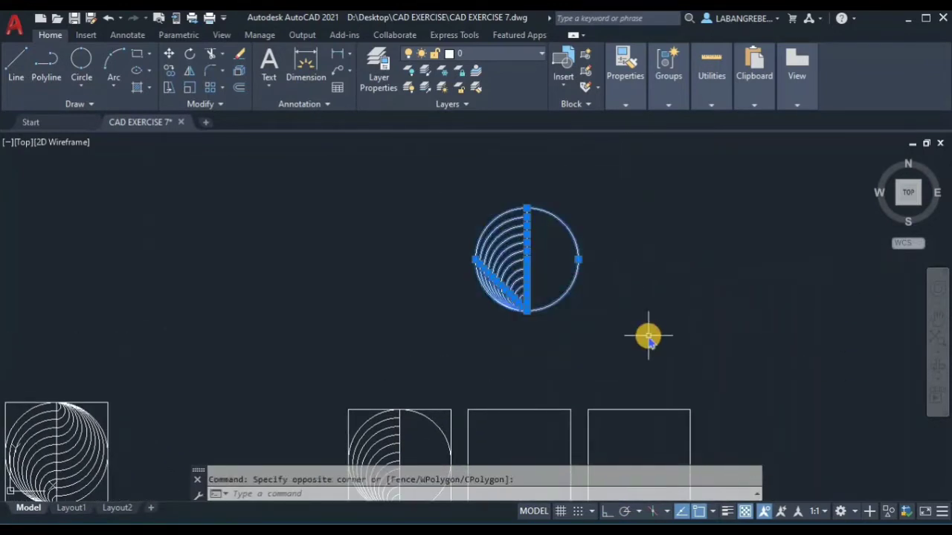
pyautogui.press('Return')
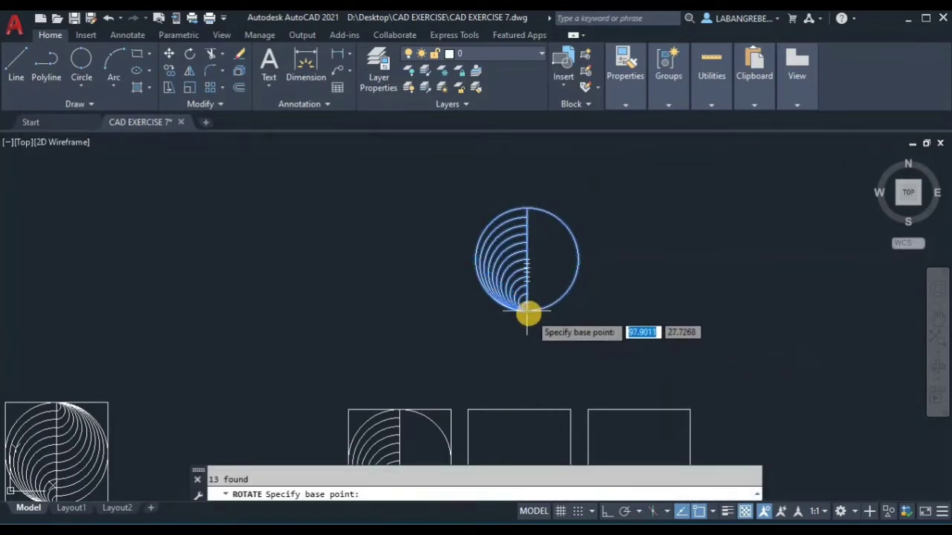
pyautogui.scroll(5, 528, 314)
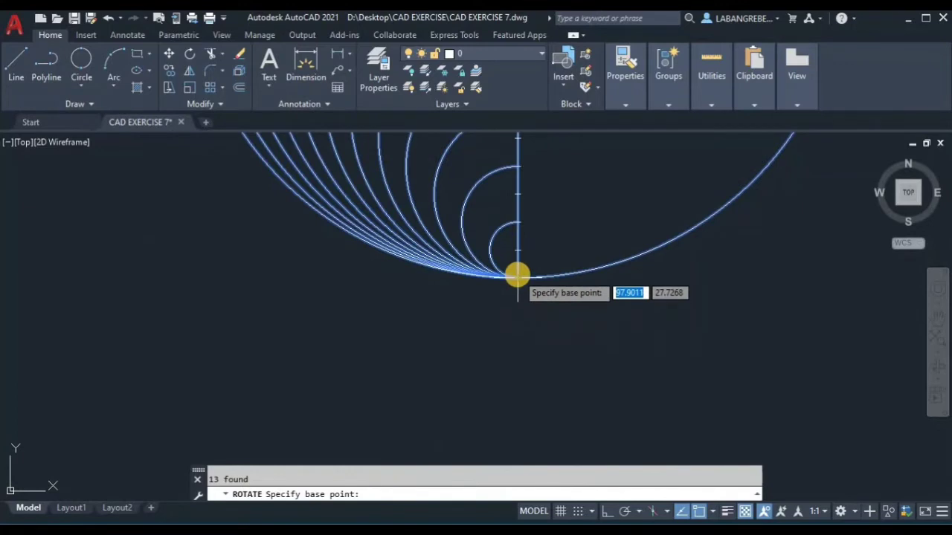
pyautogui.scroll(3, 517, 276)
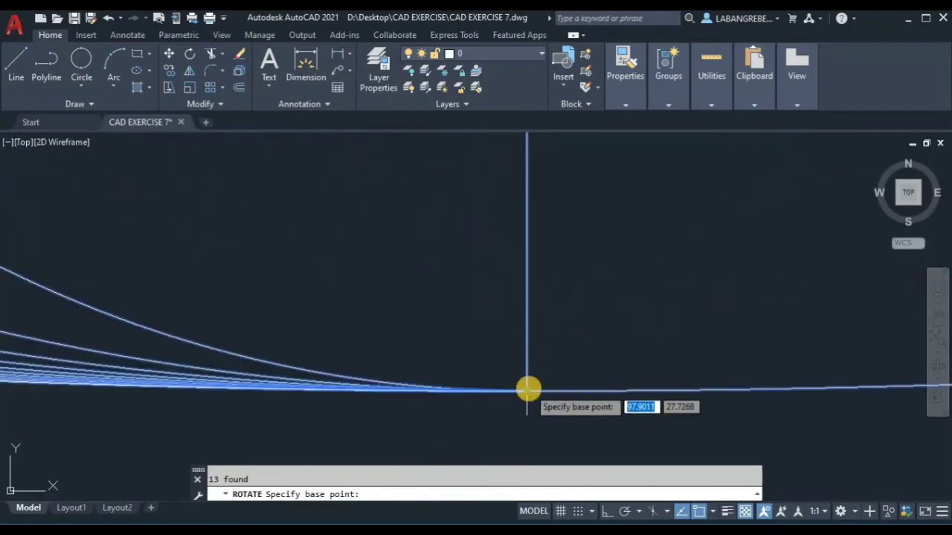
pyautogui.scroll(-5, 528, 388)
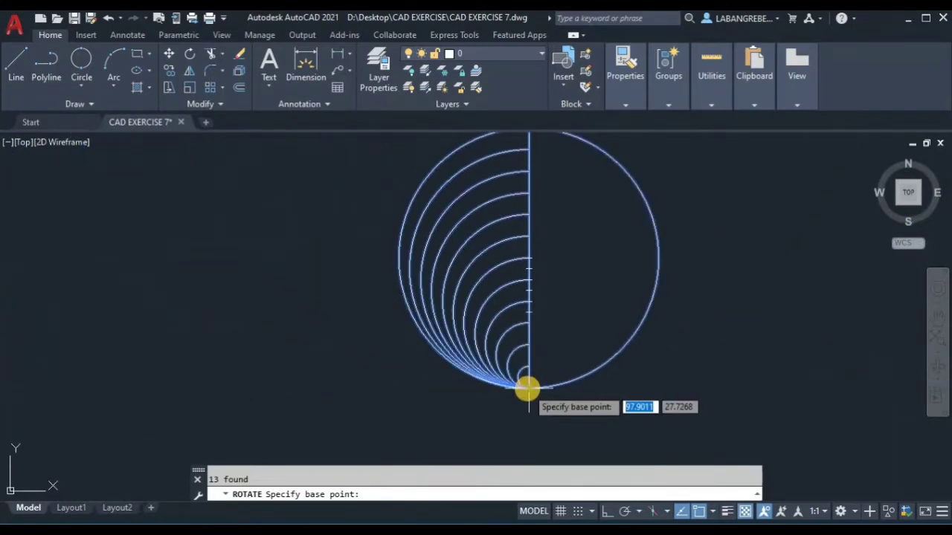
pyautogui.scroll(-1, 527, 387)
pyautogui.scroll(3, 536, 391)
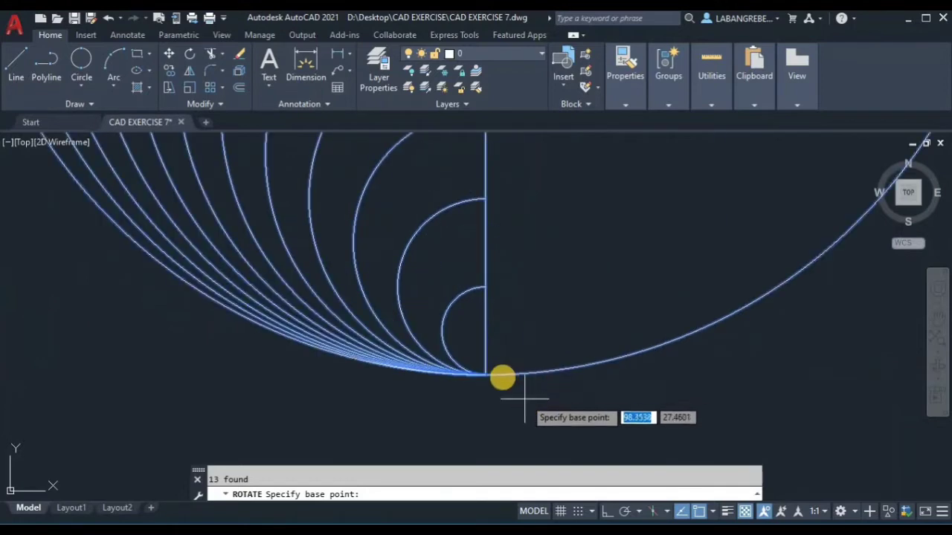
pyautogui.click(491, 377)
pyautogui.scroll(-4, 500, 378)
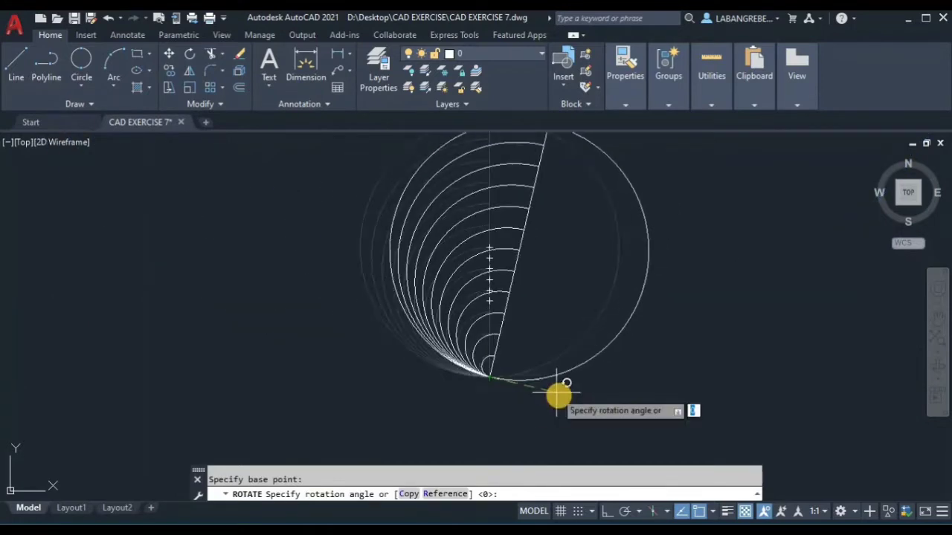
pyautogui.scroll(-5, 558, 397)
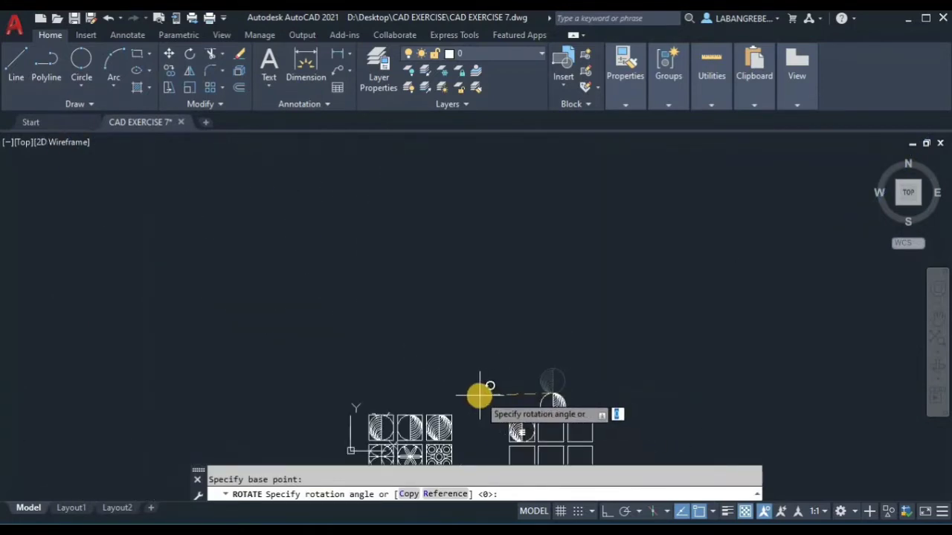
pyautogui.scroll(4, 479, 395)
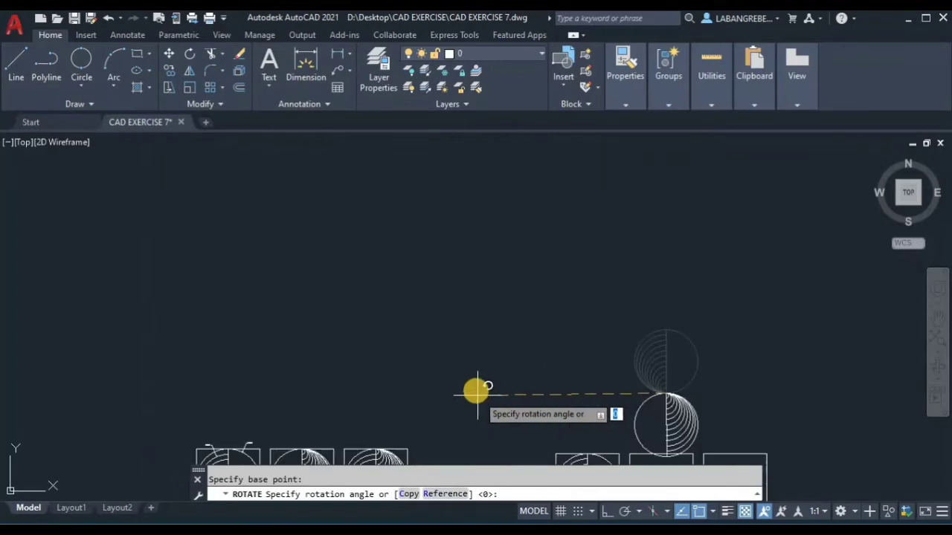
pyautogui.click(608, 511)
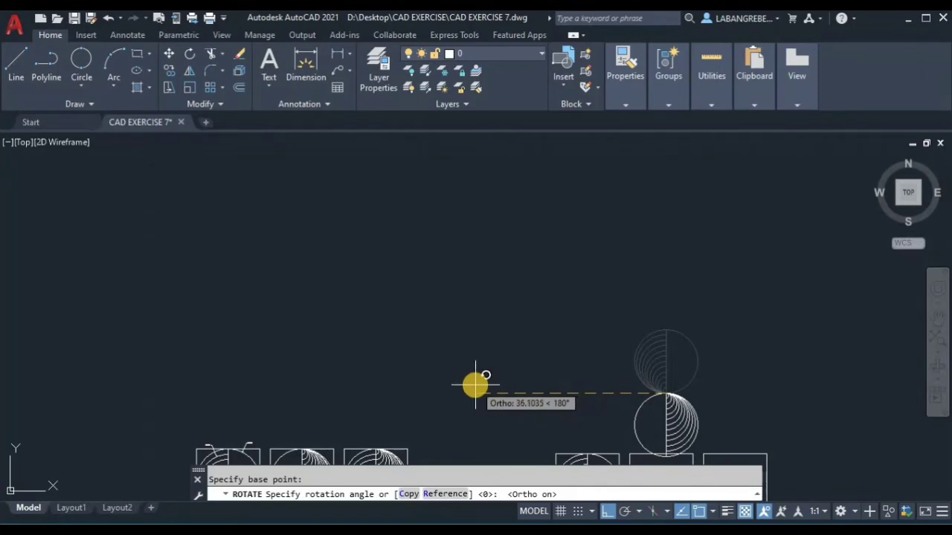
pyautogui.click(475, 385)
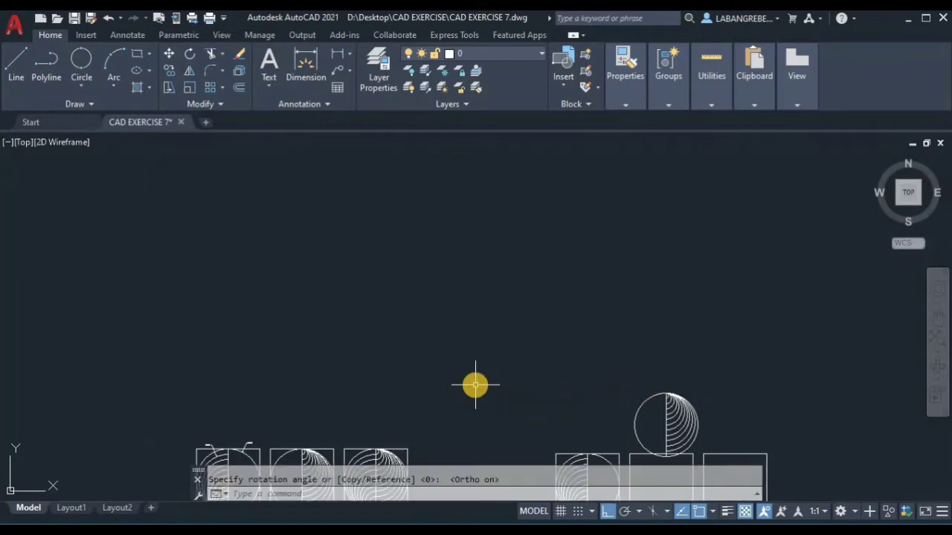
pyautogui.press('space')
pyautogui.scroll(4, 686, 425)
pyautogui.press('Escape')
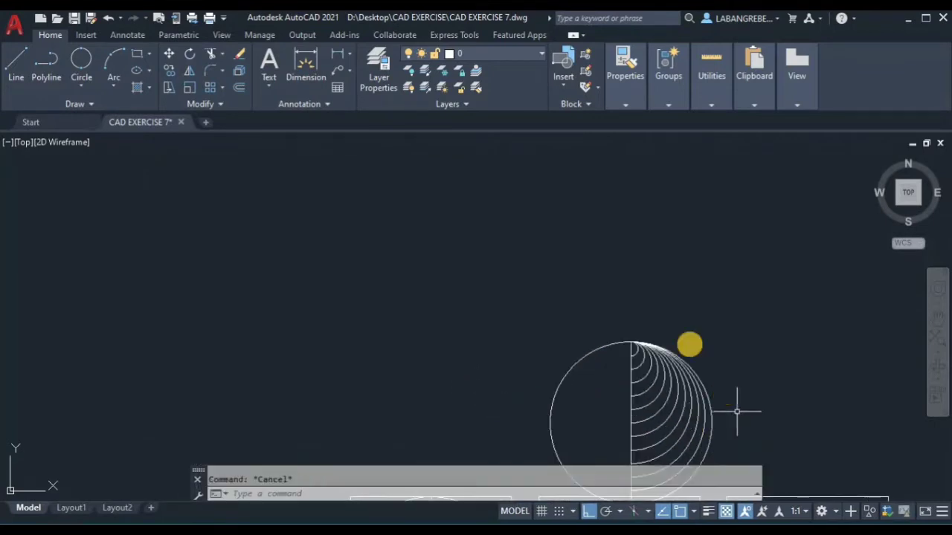
# Move the rotated circle pattern from the lower end of its centre line to the midpoint of box 2's bottom edge
pyautogui.moveTo(737, 411); pyautogui.dragTo(578, 257, button='middle')
pyautogui.click(588, 264)
pyautogui.click(425, 168)
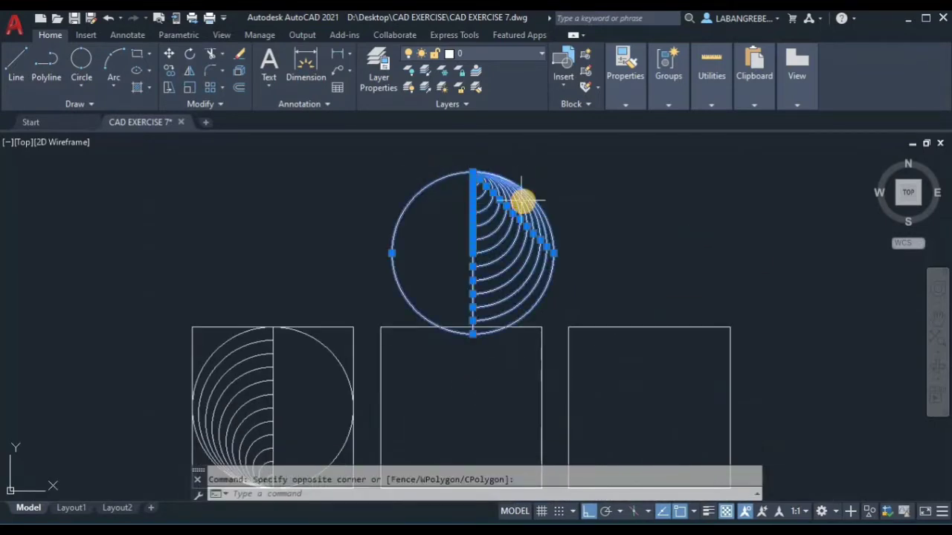
pyautogui.scroll(2, 523, 199)
pyautogui.press('Return')
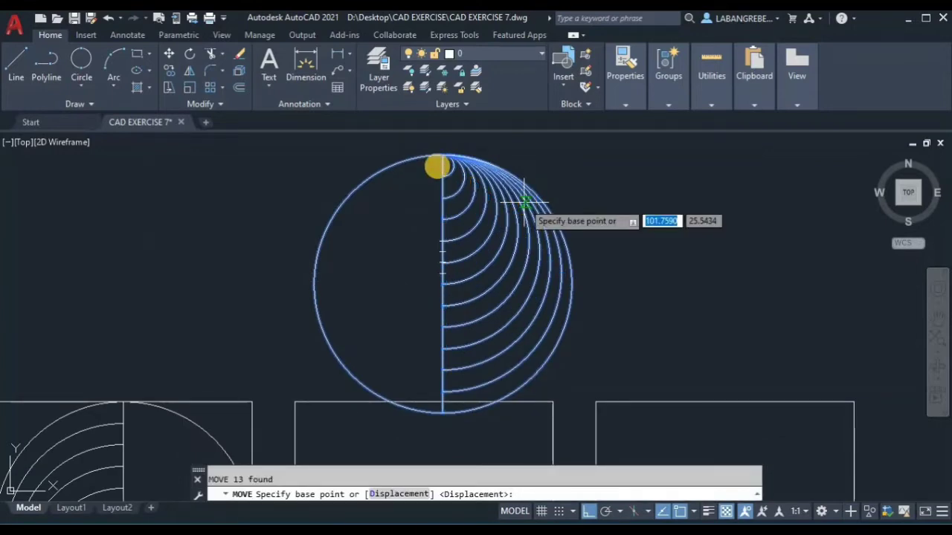
pyautogui.moveTo(454, 418); pyautogui.dragTo(490, 254, button='middle')
pyautogui.scroll(2, 490, 254)
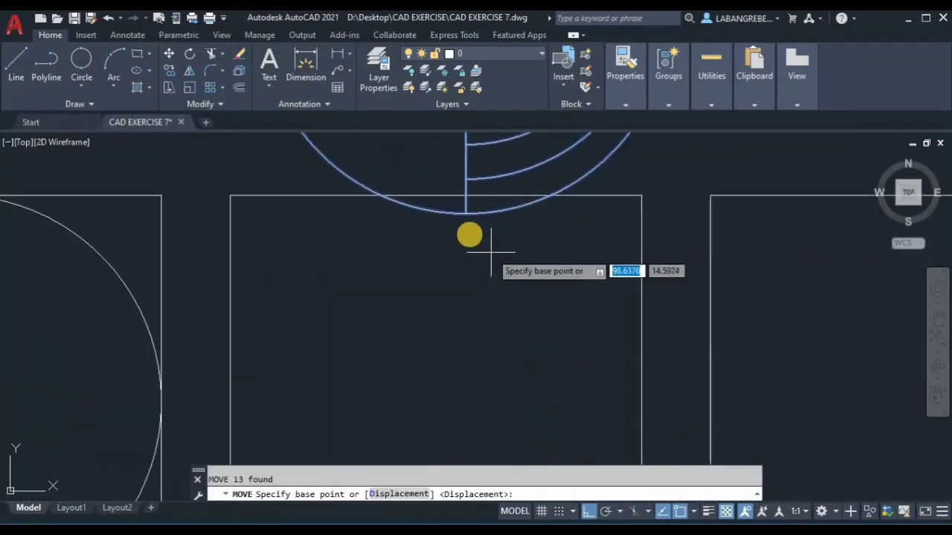
pyautogui.click(464, 212)
pyautogui.scroll(-4, 460, 251)
pyautogui.moveTo(470, 329); pyautogui.dragTo(491, 236, button='middle')
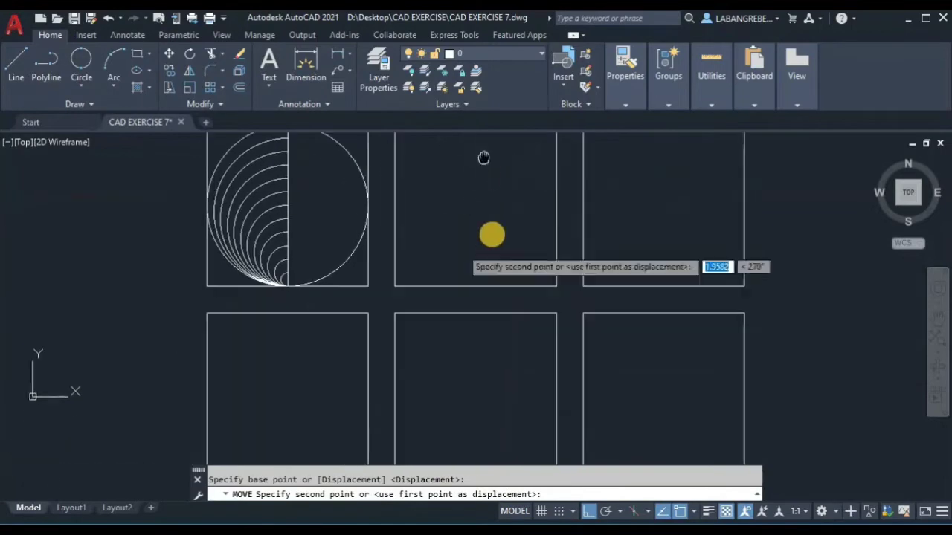
pyautogui.scroll(2, 475, 270)
pyautogui.click(476, 296)
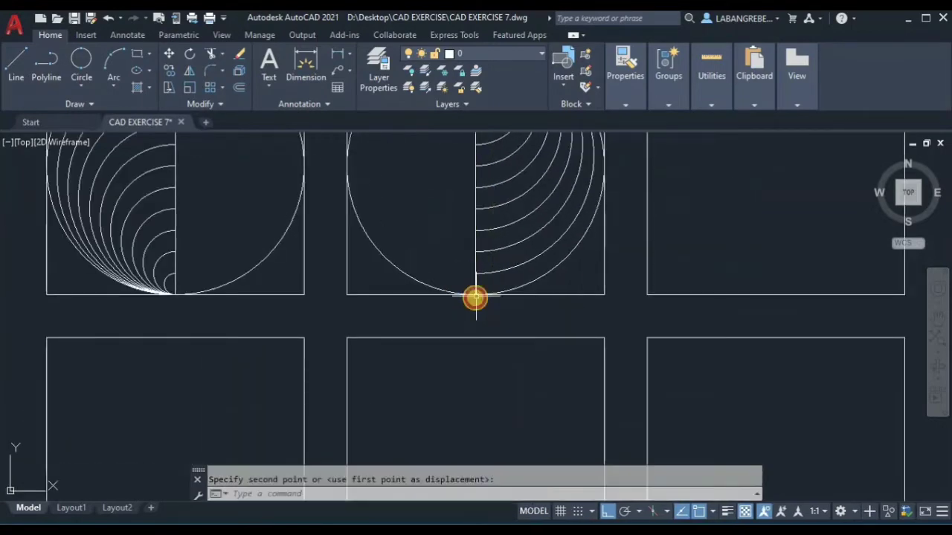
# Examine the placed pattern in box 2 and compare the top row of the reference drawing with the empty third box
pyautogui.scroll(1, 519, 319)
pyautogui.scroll(-3, 550, 238)
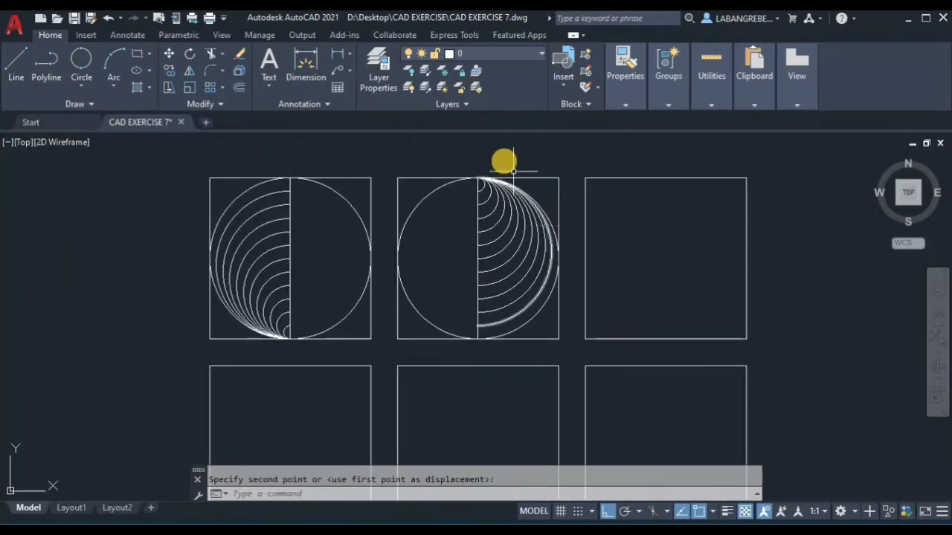
pyautogui.scroll(5, 480, 251)
pyautogui.scroll(3, 362, 192)
pyautogui.scroll(-4, 499, 246)
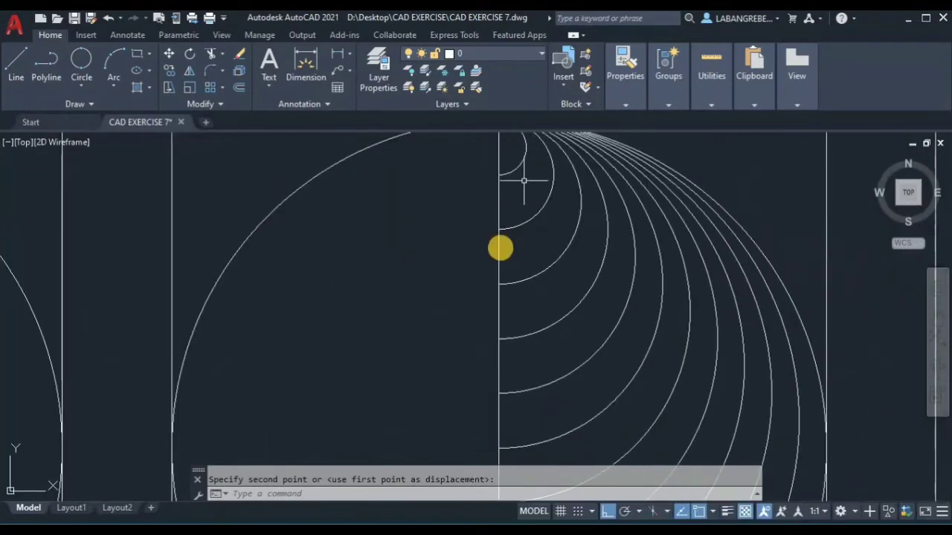
pyautogui.scroll(-5, 499, 250)
pyautogui.scroll(4, 491, 255)
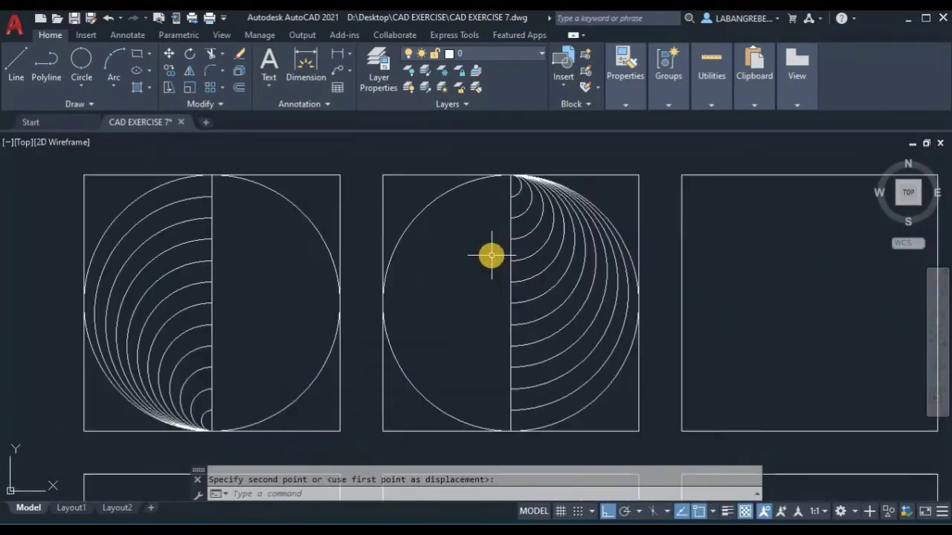
pyautogui.moveTo(625, 255); pyautogui.dragTo(574, 245, button='middle')
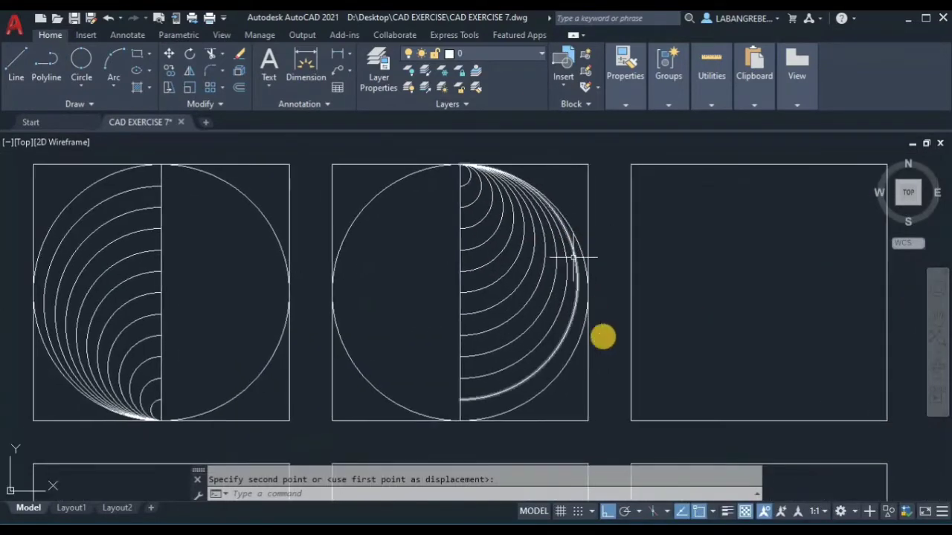
pyautogui.click(603, 379)
pyautogui.moveTo(775, 280); pyautogui.dragTo(759, 289, button='middle')
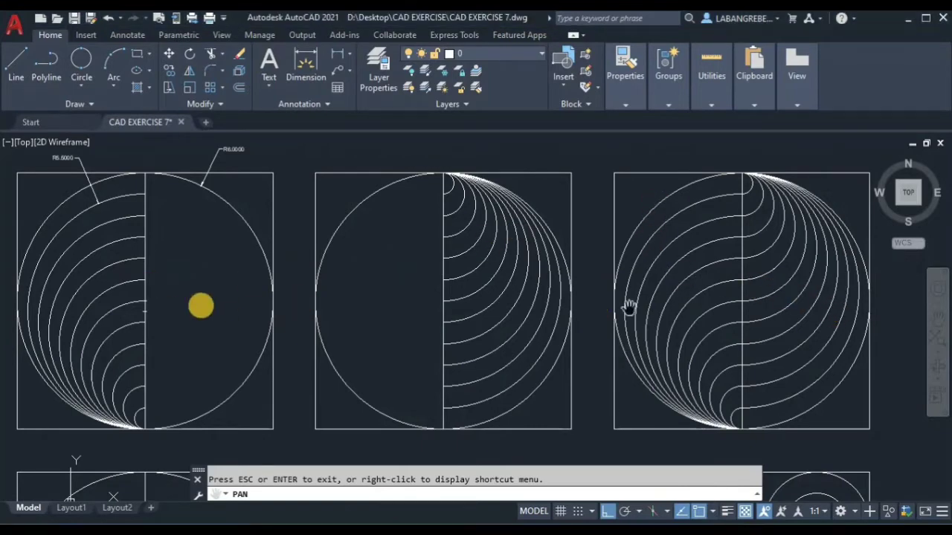
pyautogui.scroll(-4, 537, 270)
pyautogui.scroll(2, 312, 260)
pyautogui.moveTo(313, 259); pyautogui.dragTo(261, 247)
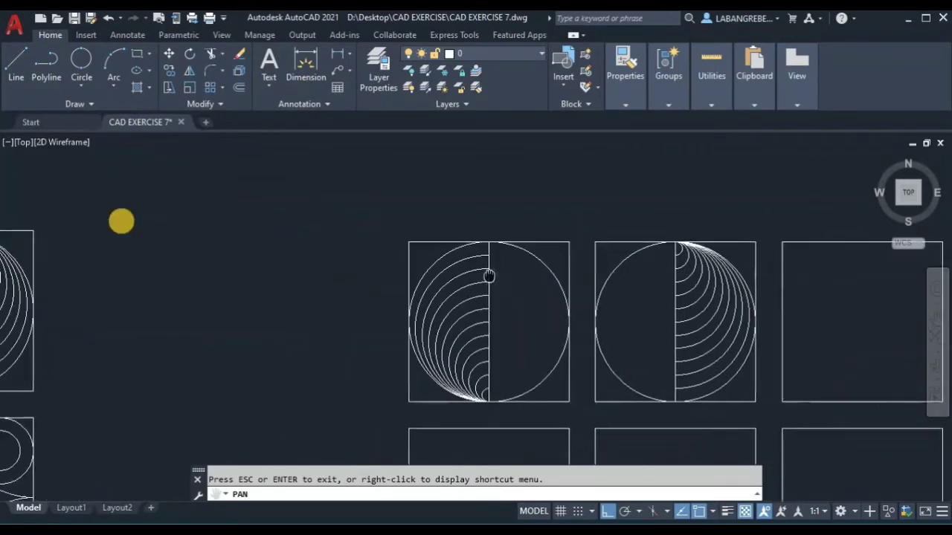
pyautogui.moveTo(805, 255); pyautogui.dragTo(394, 255)
pyautogui.scroll(2, 461, 256)
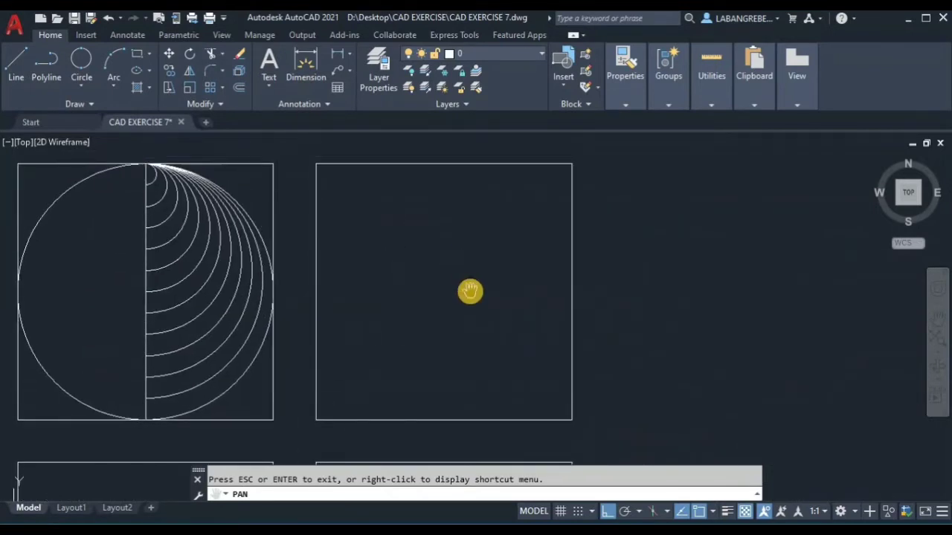
pyautogui.press('Escape')
pyautogui.press('Escape')
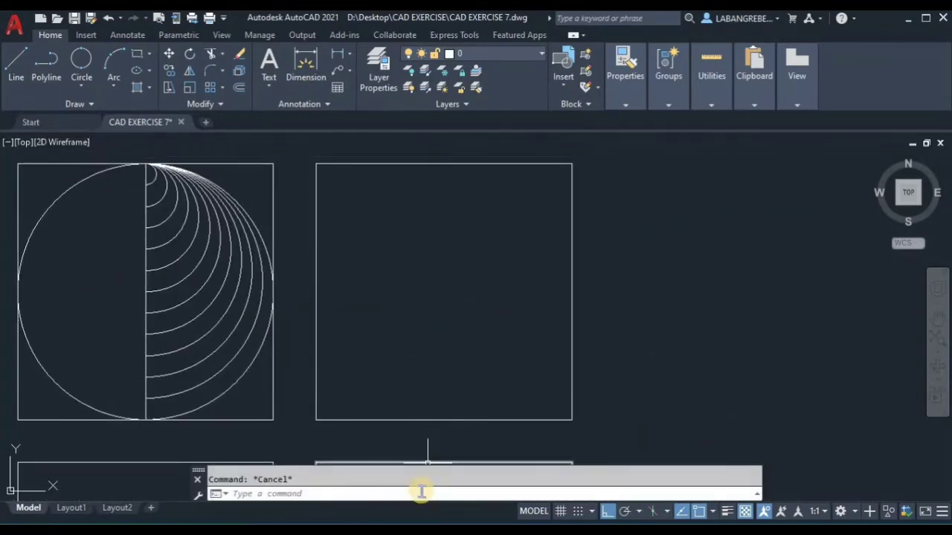
# Draw a vertical centre line in box 3 between the midpoints of its bottom and top edges
pyautogui.write('L')
pyautogui.press('Return')
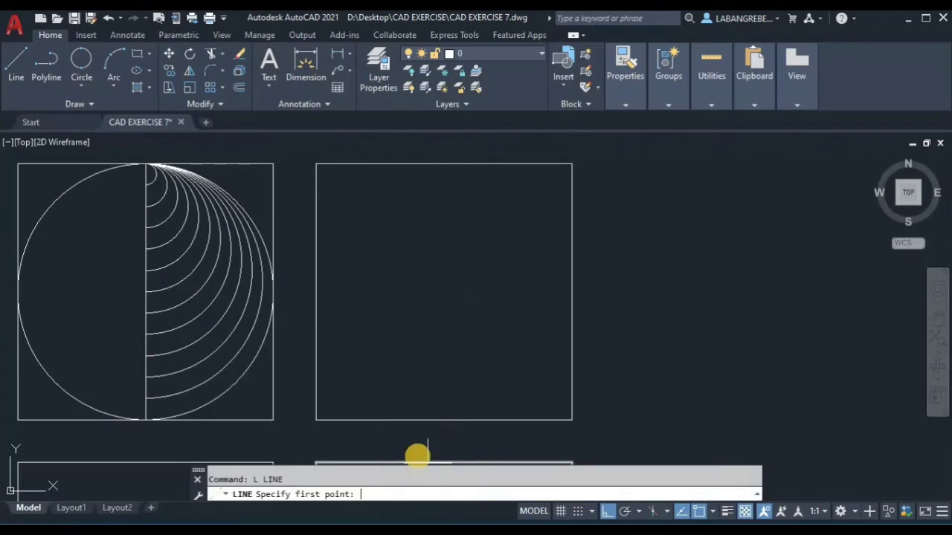
pyautogui.click(443, 420)
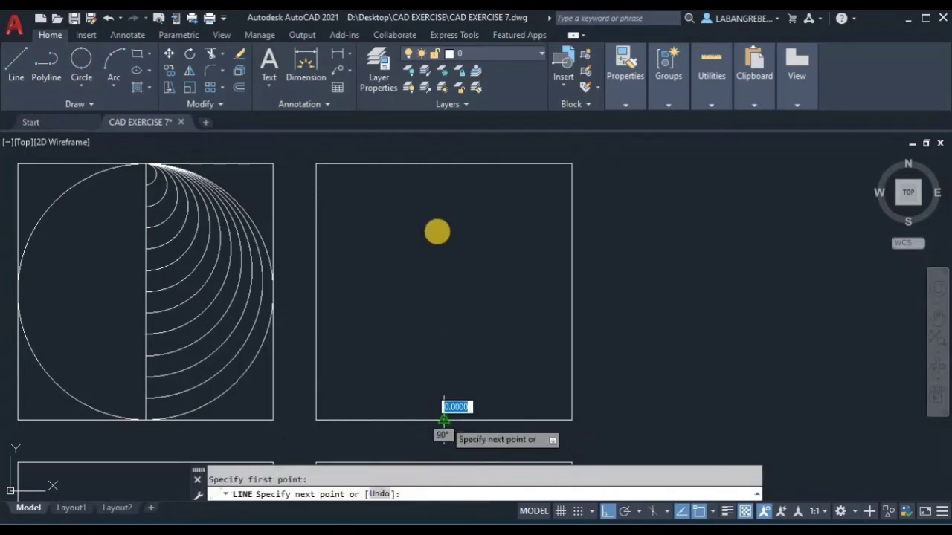
pyautogui.click(445, 184)
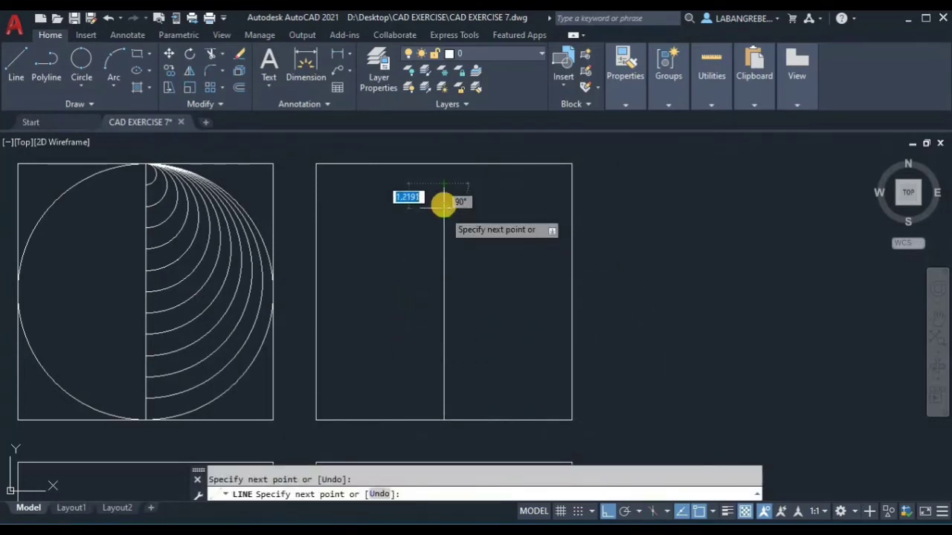
pyautogui.hotkey('ctrl', 'z')
pyautogui.press('Return')
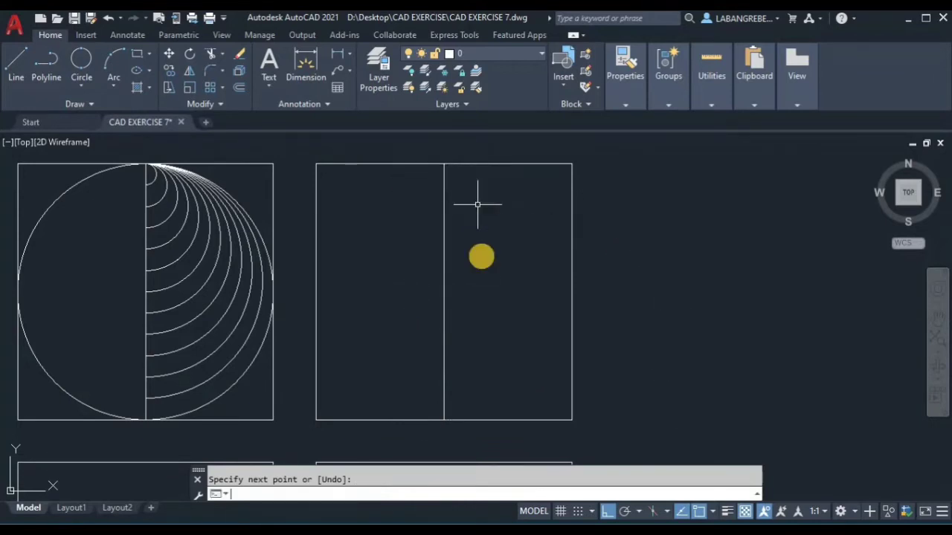
# Draw a circle of radius 6 in box 3, centred on the midpoint of the vertical centre line
pyautogui.write('c')
pyautogui.press('Return')
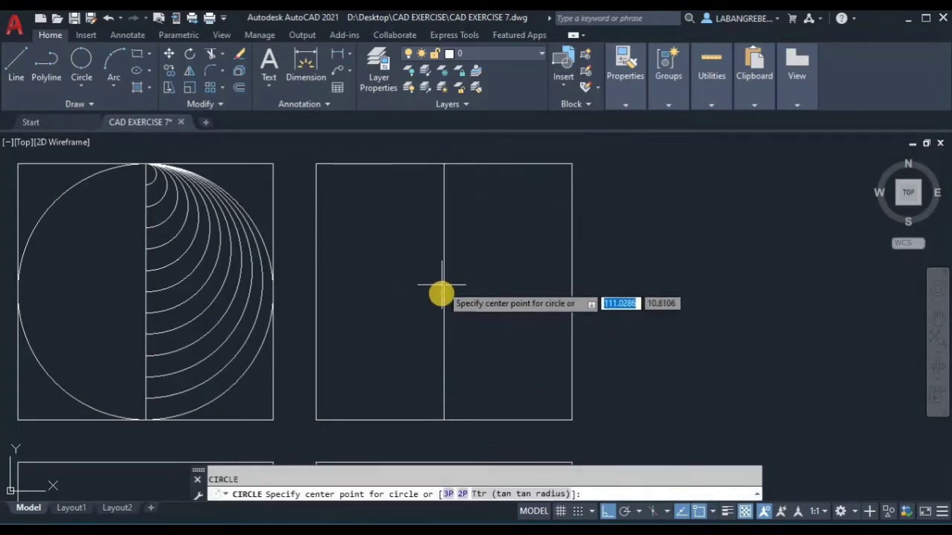
pyautogui.click(443, 291)
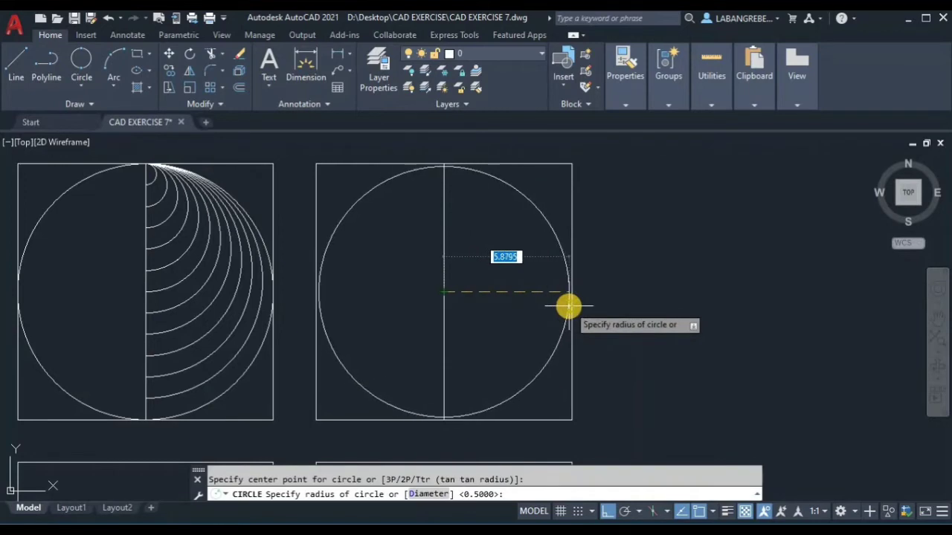
pyautogui.write('6')
pyautogui.press('Escape')
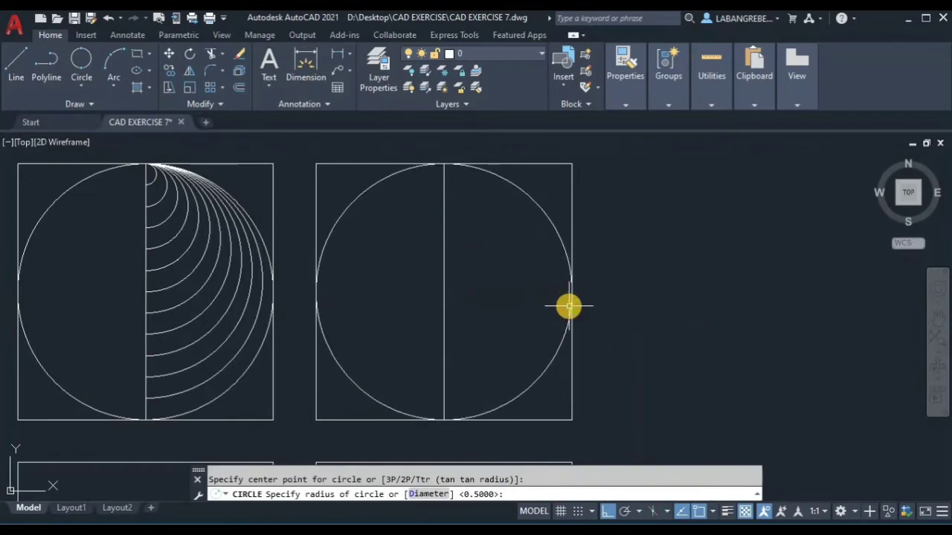
# Copy all the inner arcs of box 1 into box 3, from box 1's top-left corner to box 3's top-left corner
pyautogui.scroll(-2, 554, 303)
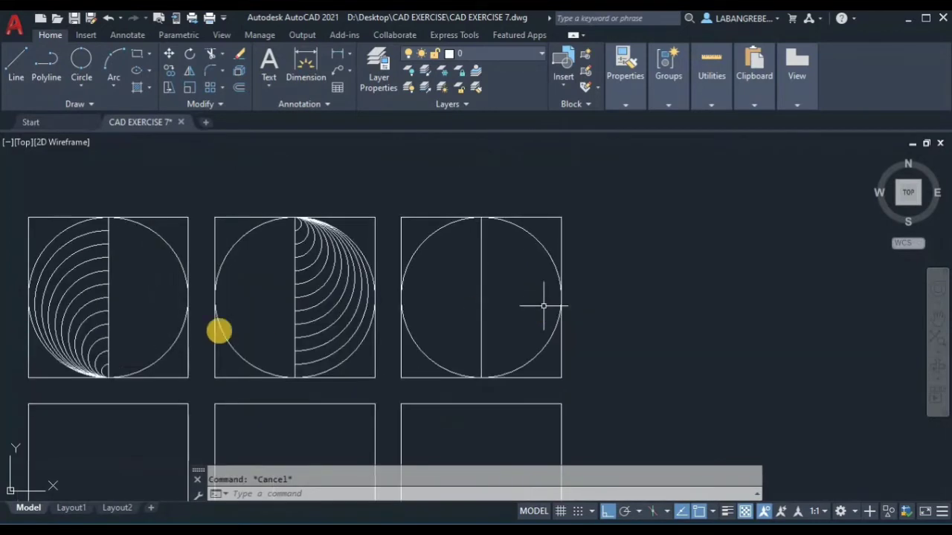
pyautogui.moveTo(111, 379)
pyautogui.mouseDown(button='middle')
pyautogui.moveTo(339, 365)
pyautogui.moveTo(354, 374)
pyautogui.mouseUp(button='middle')
pyautogui.scroll(4, 346, 368)
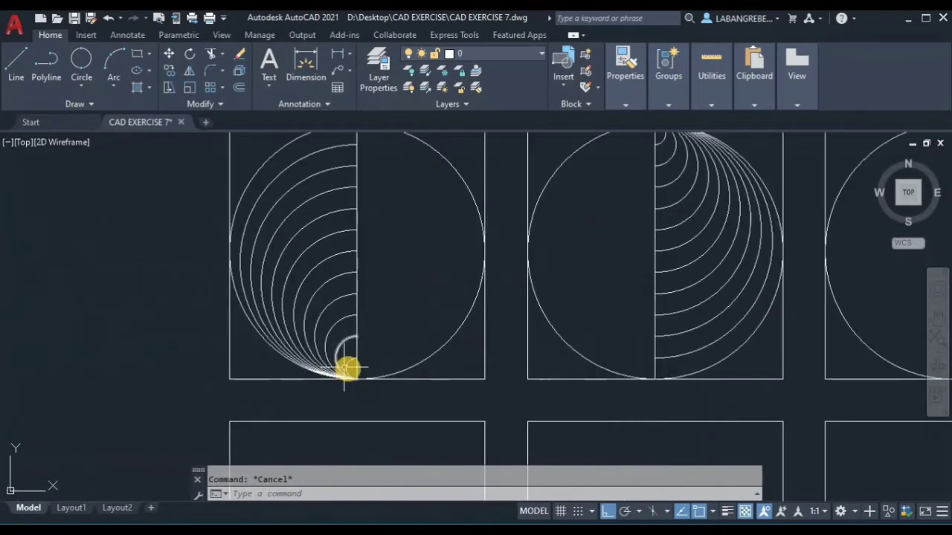
pyautogui.click(334, 350)
pyautogui.scroll(-1, 328, 328)
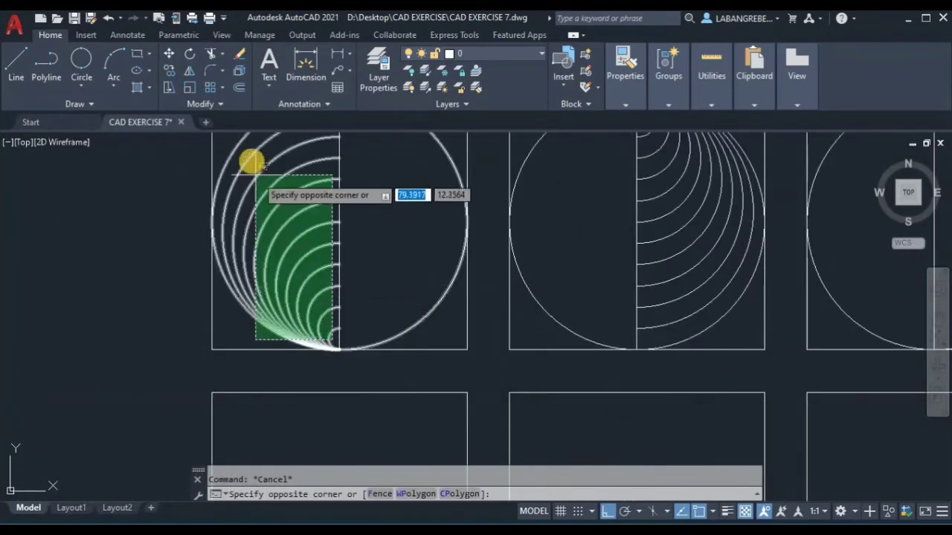
pyautogui.click(310, 206)
pyautogui.moveTo(312, 205)
pyautogui.mouseDown(button='middle')
pyautogui.moveTo(346, 330)
pyautogui.moveTo(383, 272)
pyautogui.mouseUp(button='middle')
pyautogui.click(348, 330)
pyautogui.click(325, 239)
pyautogui.write('c')
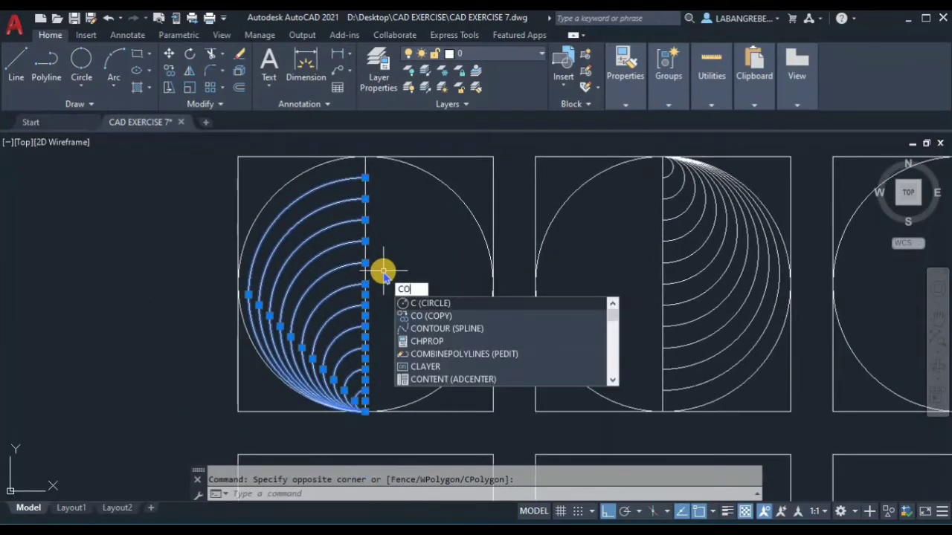
pyautogui.write('o')
pyautogui.press('Return')
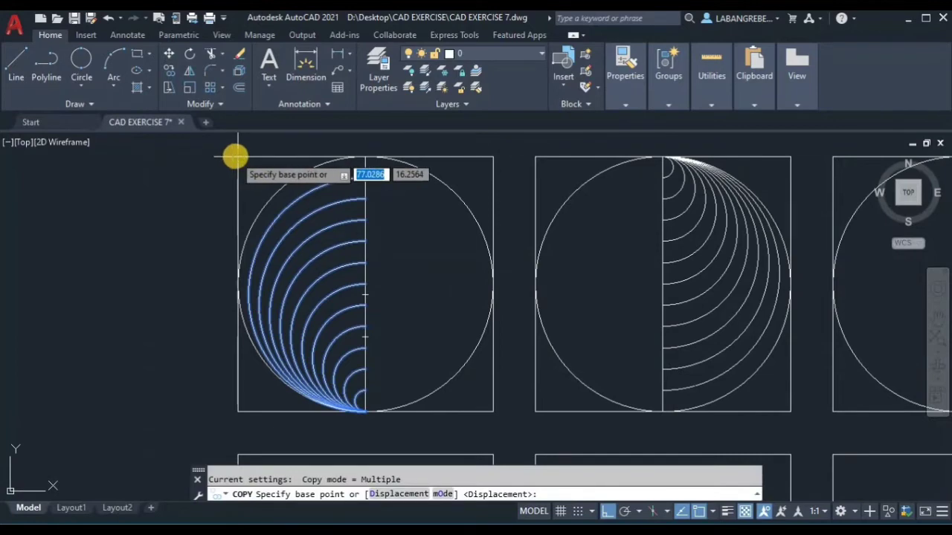
pyautogui.click(233, 156)
pyautogui.scroll(-2, 234, 156)
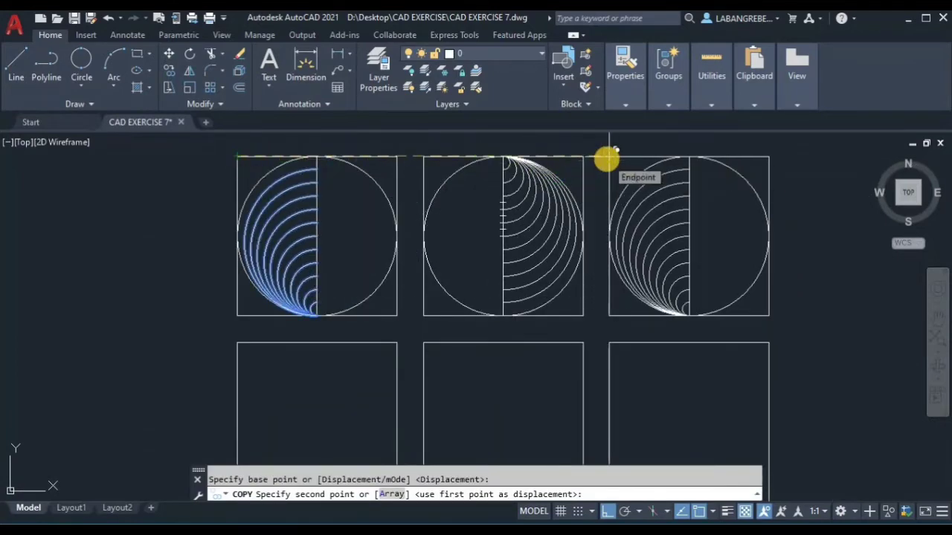
pyautogui.click(609, 157)
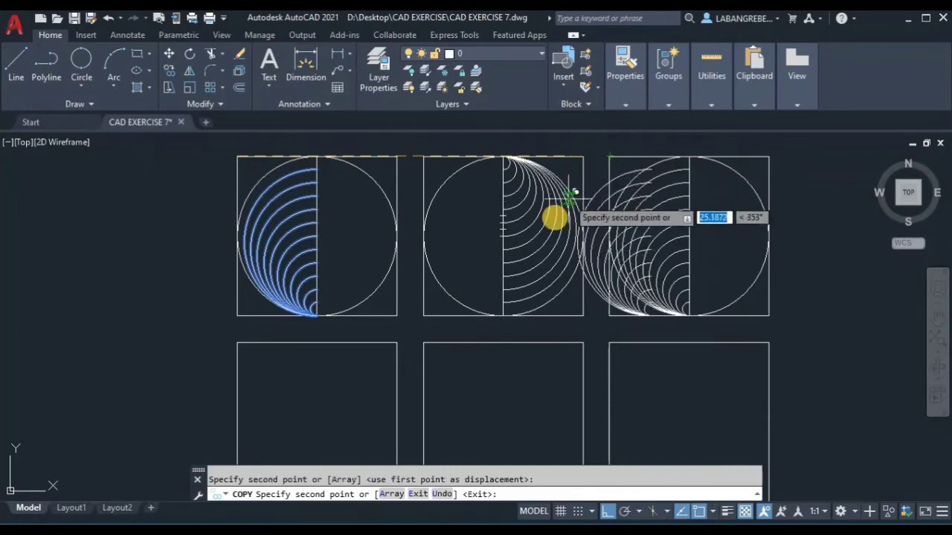
pyautogui.press('Escape')
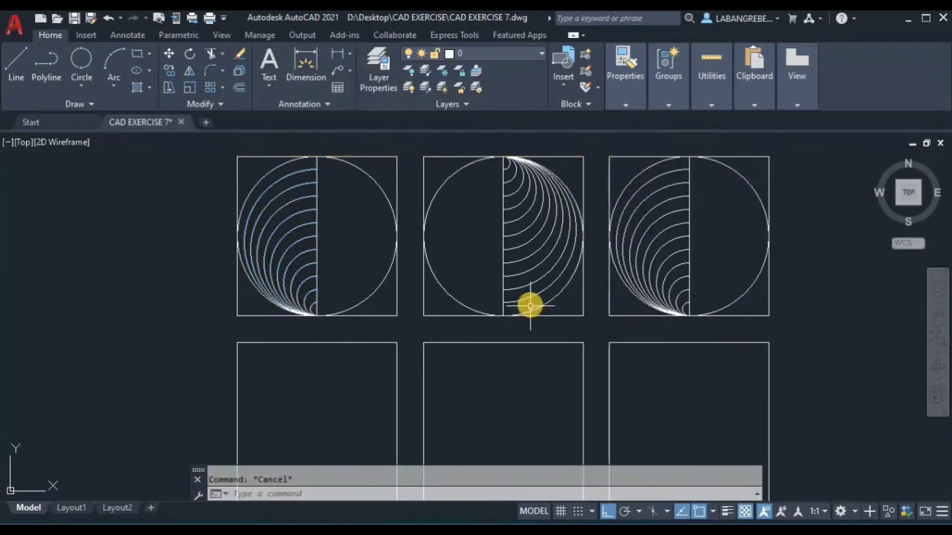
# Copy all the inner arcs of box 2 into box 3, from box 2's bottom-left corner to box 3's bottom-left corner
pyautogui.click(530, 304)
pyautogui.click(508, 176)
pyautogui.scroll(3, 508, 176)
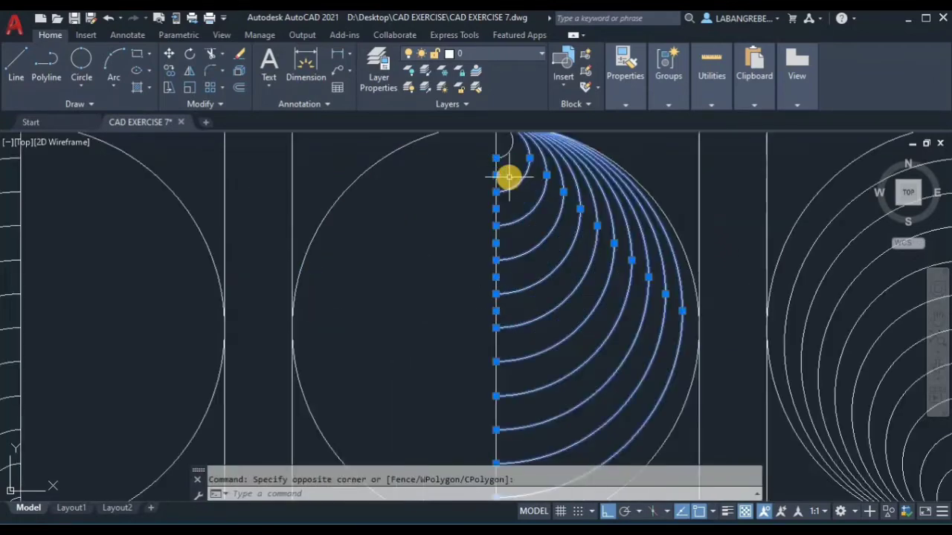
pyautogui.click(509, 149)
pyautogui.click(514, 191)
pyautogui.scroll(-2, 517, 195)
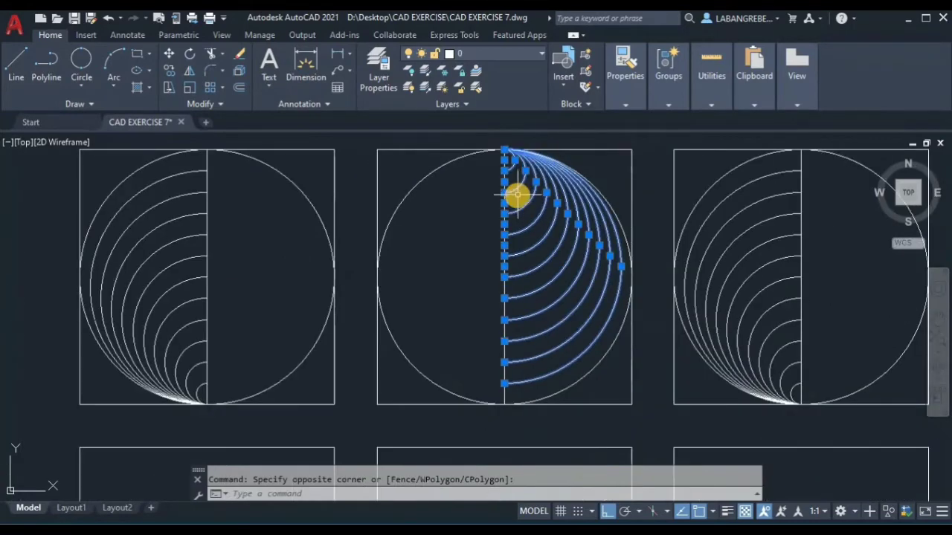
pyautogui.write('CO')
pyautogui.press('Return')
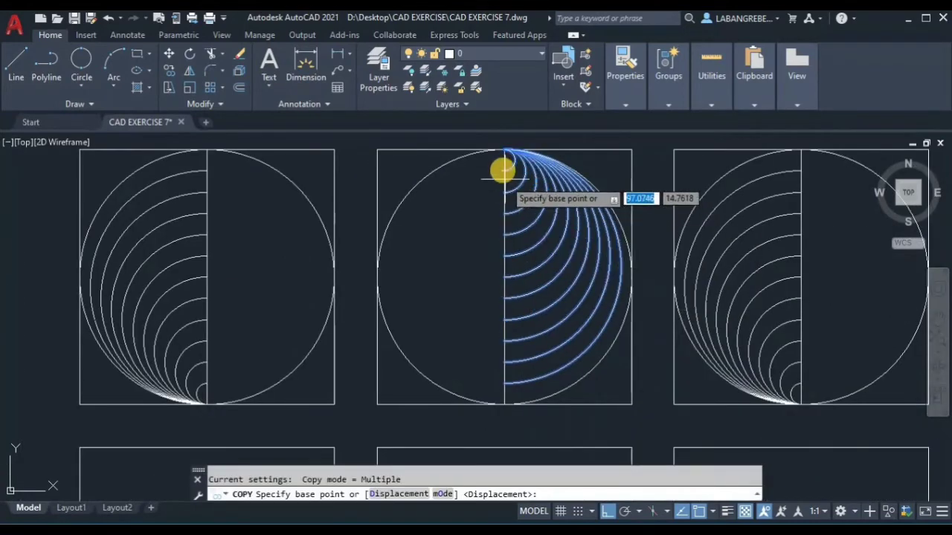
pyautogui.click(374, 401)
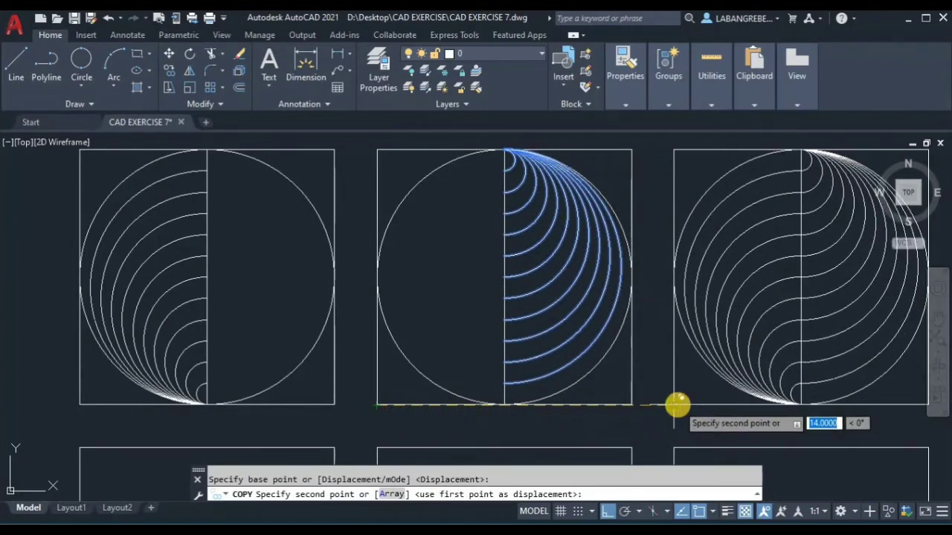
pyautogui.click(677, 405)
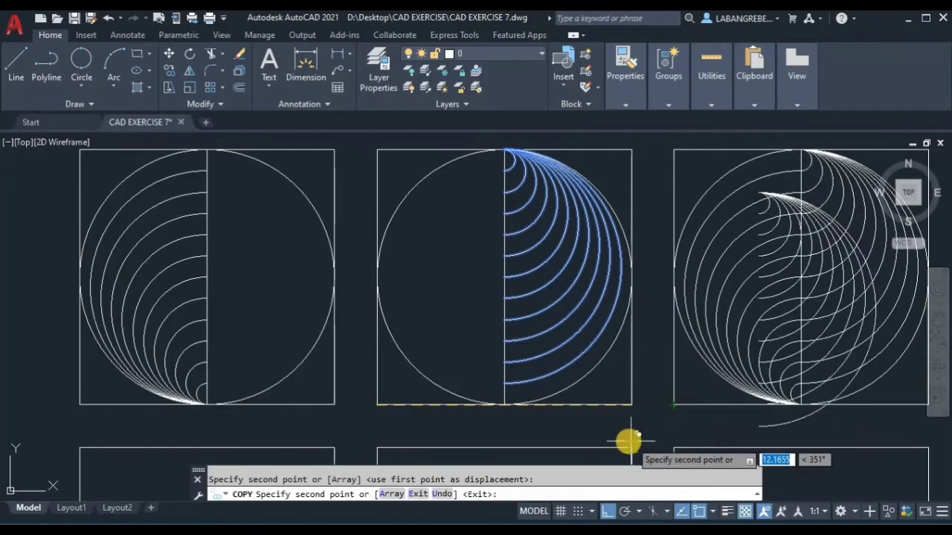
pyautogui.press('Escape')
# Examine the combined arc pattern in box 3 and the radius-dimensioned petal pattern of box 4 in the reference drawing
pyautogui.scroll(-2, 616, 408)
pyautogui.scroll(2, 781, 362)
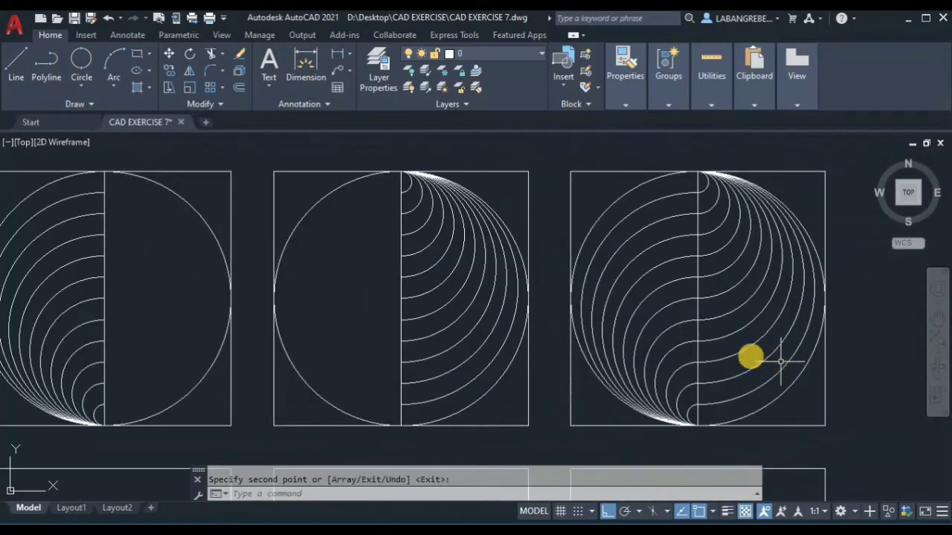
pyautogui.moveTo(781, 362); pyautogui.dragTo(645, 355, button='middle')
pyautogui.scroll(3, 641, 407)
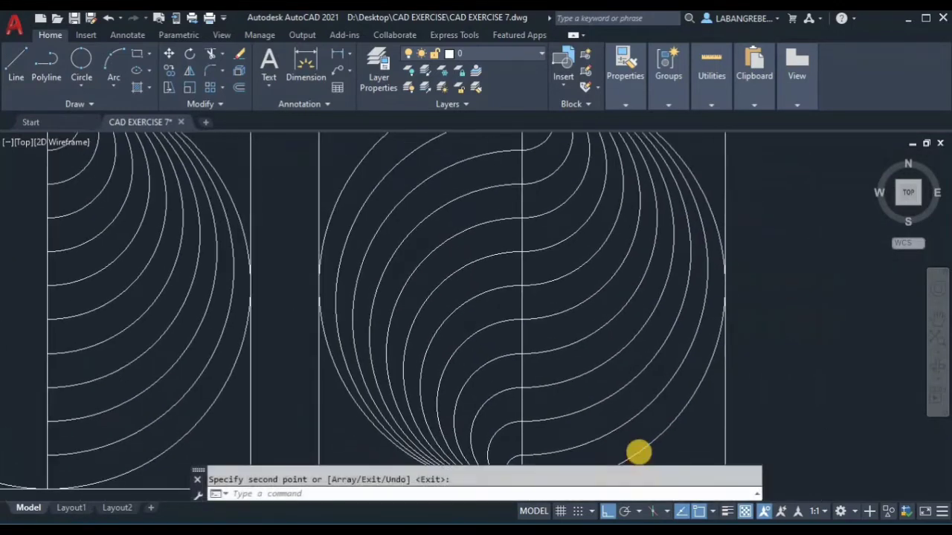
pyautogui.scroll(-4, 638, 450)
pyautogui.scroll(1, 633, 435)
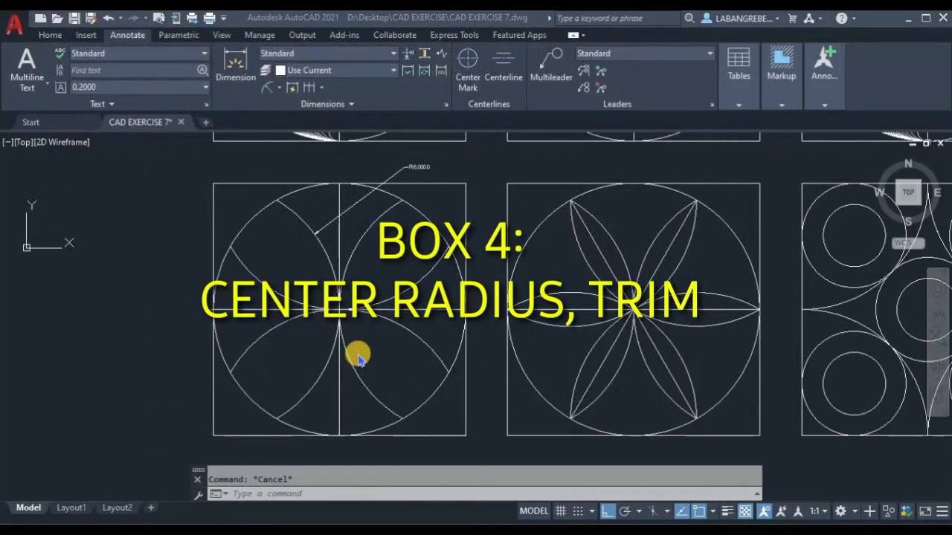
pyautogui.scroll(2, 366, 177)
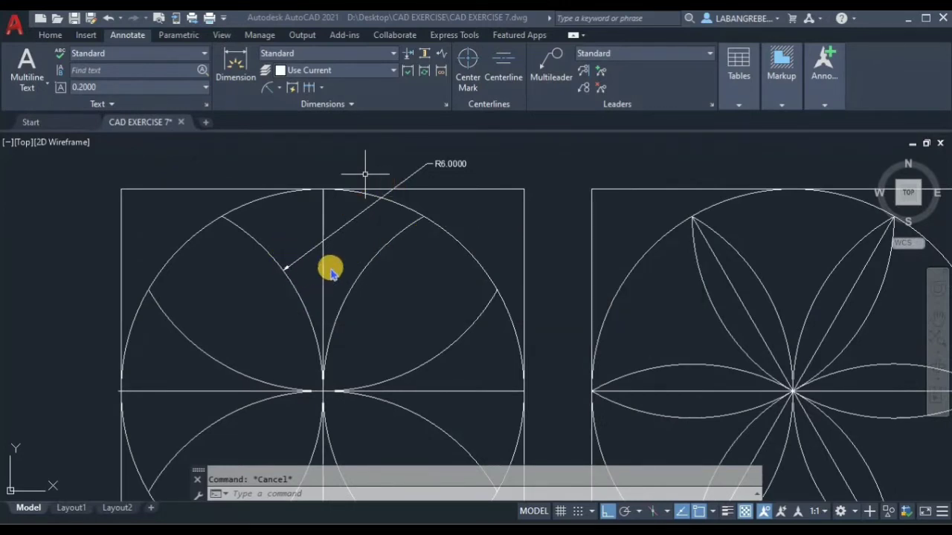
pyautogui.scroll(-2, 404, 231)
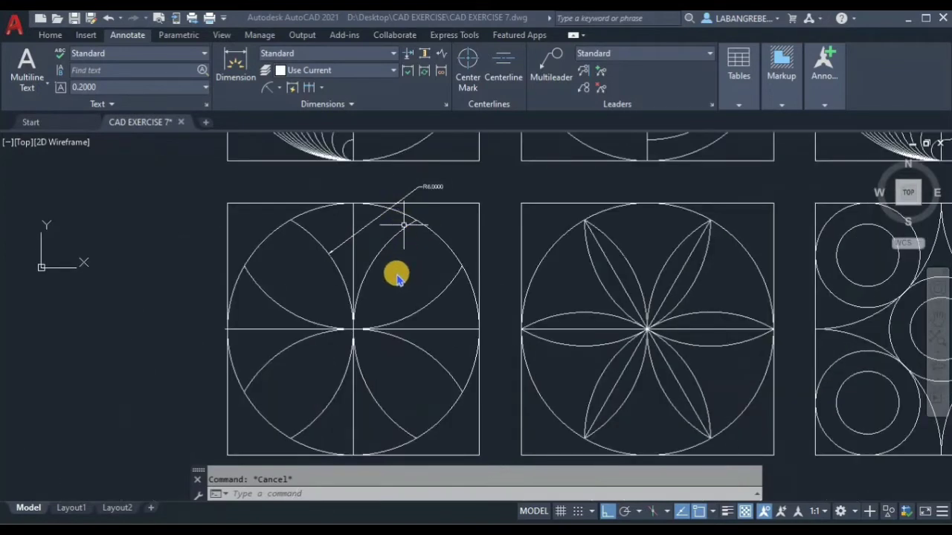
pyautogui.scroll(-2, 397, 275)
pyautogui.scroll(2, 530, 290)
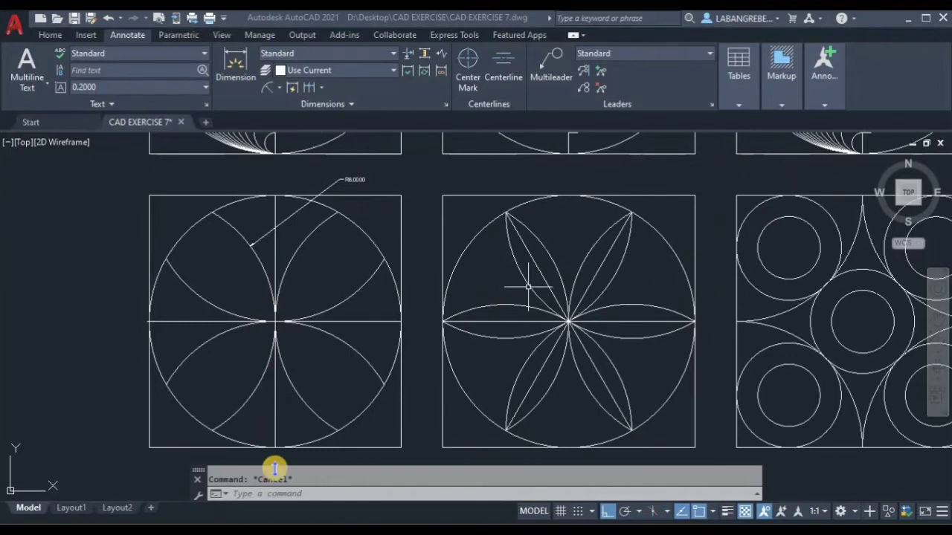
# Draw a vertical centre line in the empty box 4 between the midpoints of its top and bottom edges
pyautogui.click(271, 492)
pyautogui.write('p')
pyautogui.press('Return')
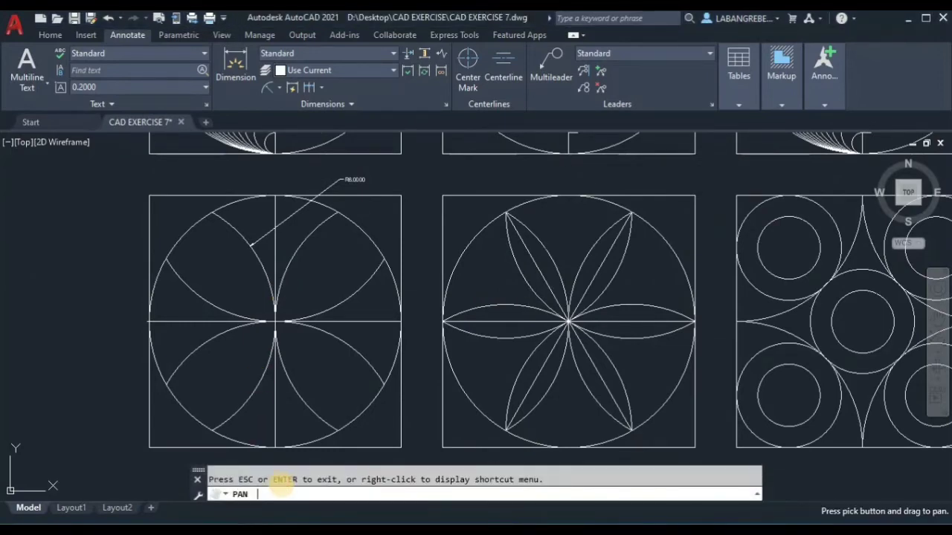
pyautogui.moveTo(573, 369)
pyautogui.mouseDown()
pyautogui.moveTo(652, 287)
pyautogui.moveTo(593, 323)
pyautogui.moveTo(552, 285)
pyautogui.moveTo(480, 260)
pyautogui.moveTo(491, 260)
pyautogui.mouseUp()
pyautogui.press('Escape')
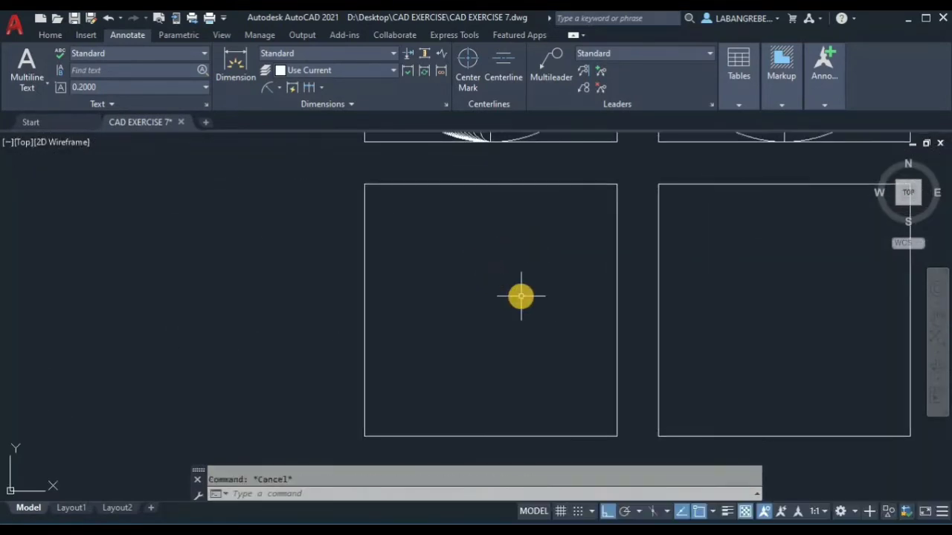
pyautogui.write('l')
pyautogui.press('Return')
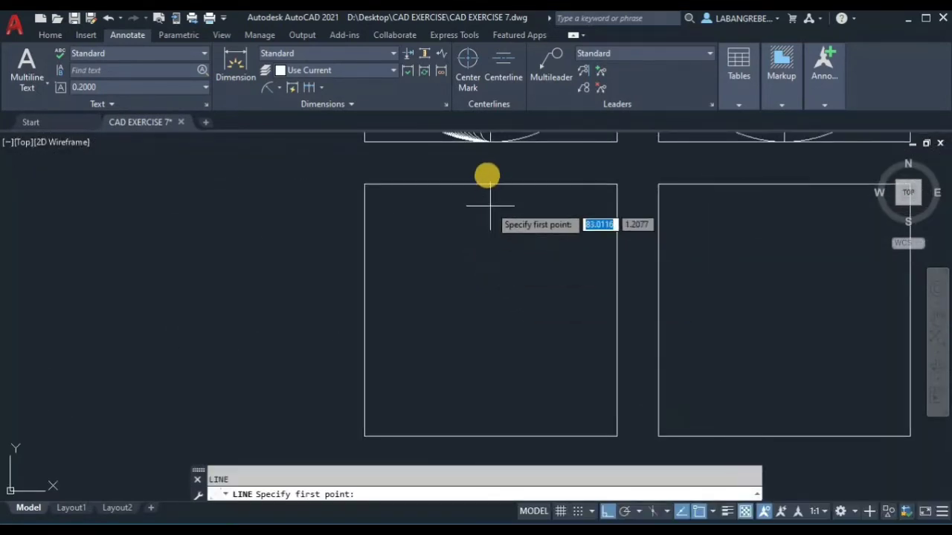
pyautogui.click(490, 185)
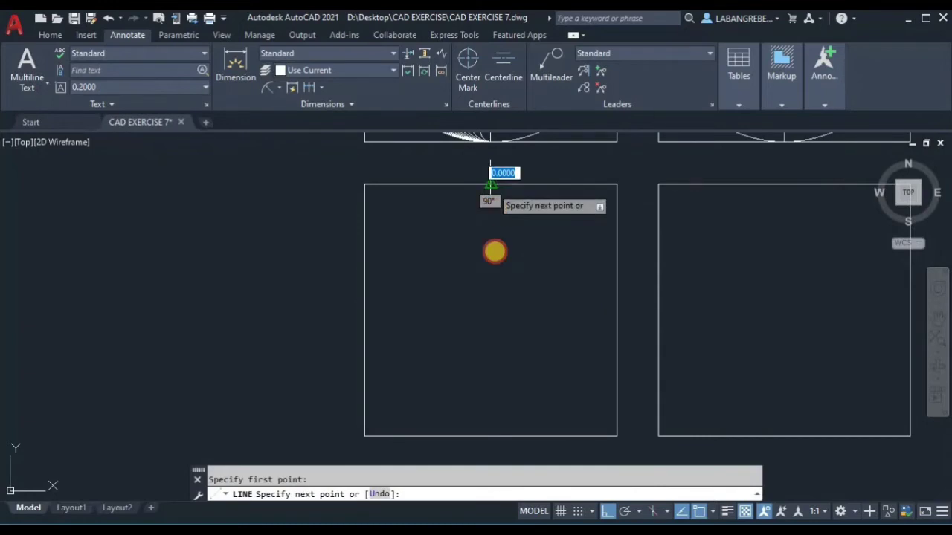
pyautogui.click(490, 437)
pyautogui.press('Return')
# Draw a horizontal centre line in box 4 between the midpoints of its left and right edges
pyautogui.press('Return')
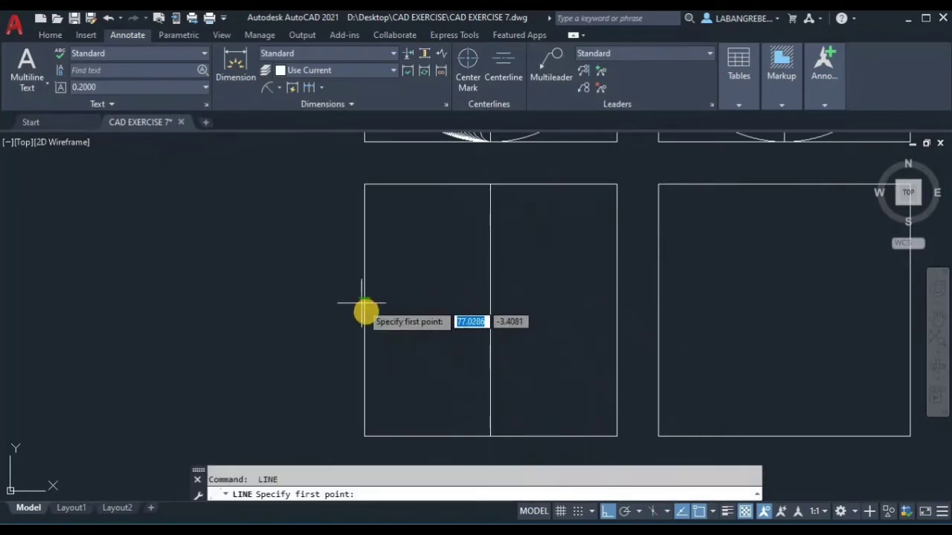
pyautogui.click(365, 310)
pyautogui.click(614, 310)
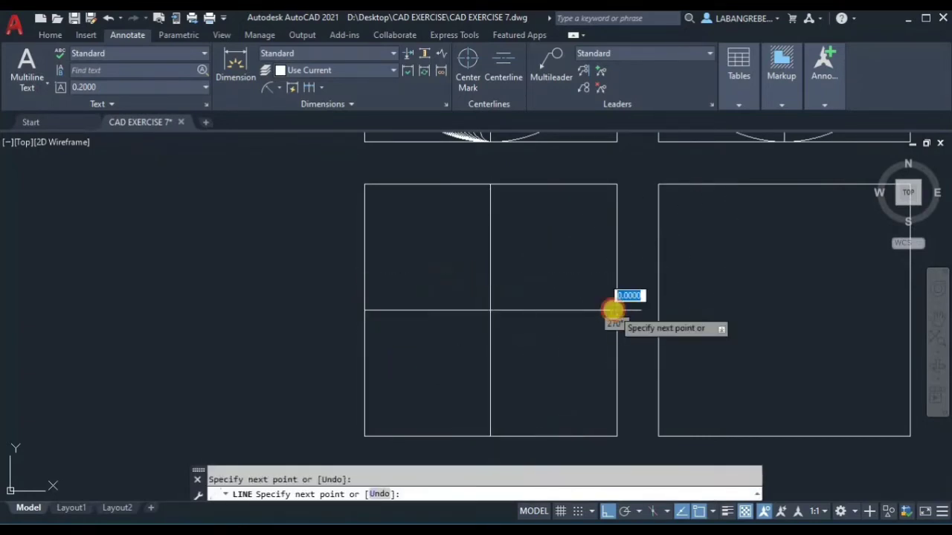
pyautogui.press('Return')
# Draw a Center, Radius circle of radius 6 in box 4, centred on the intersection of the two centre lines
pyautogui.click(52, 36)
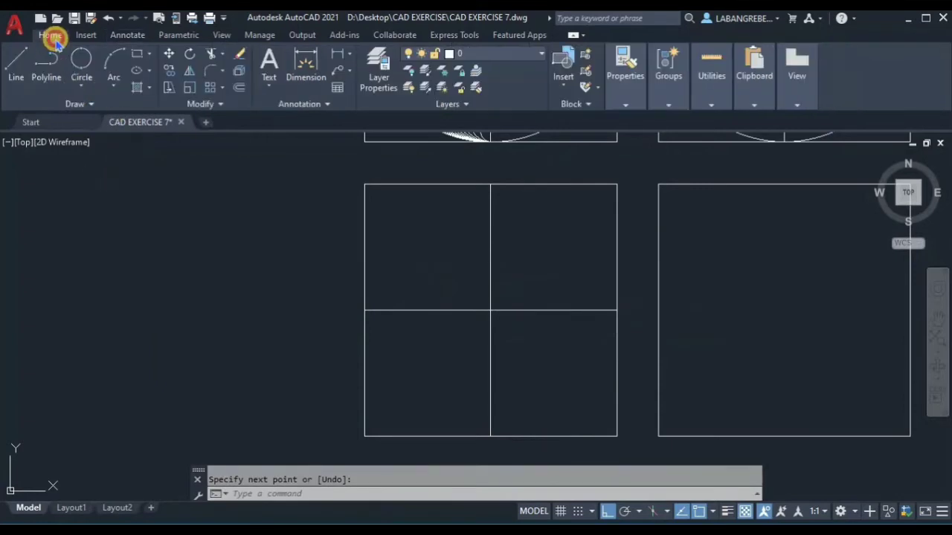
pyautogui.click(81, 86)
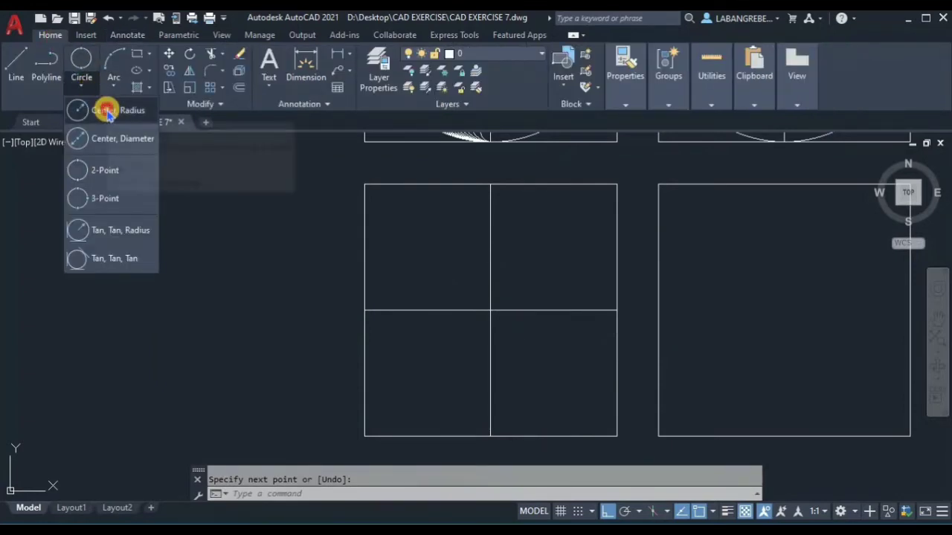
pyautogui.click(108, 112)
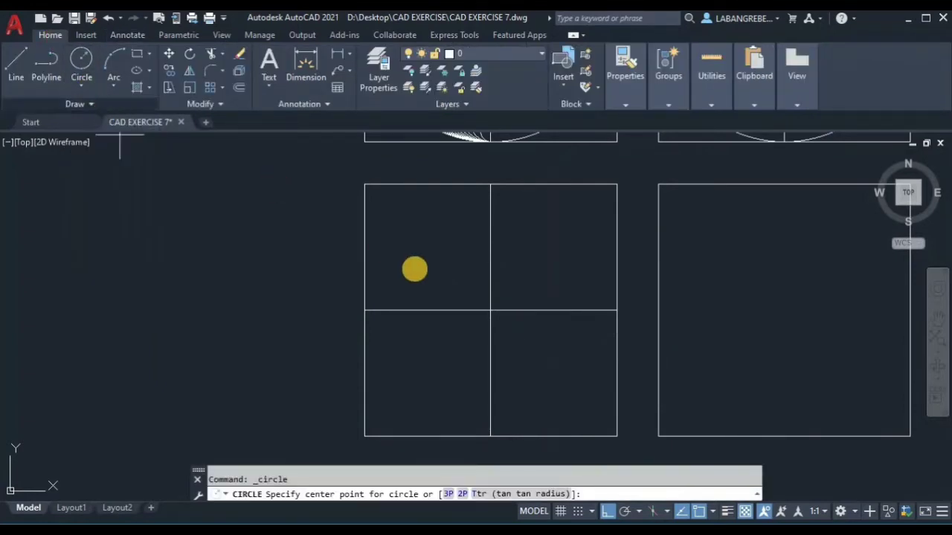
pyautogui.click(490, 310)
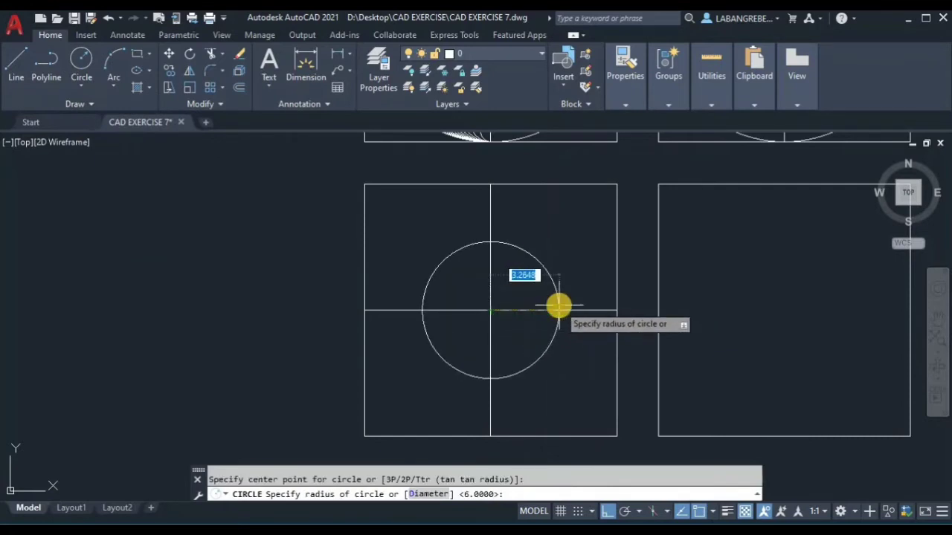
pyautogui.write('6')
pyautogui.press('Return')
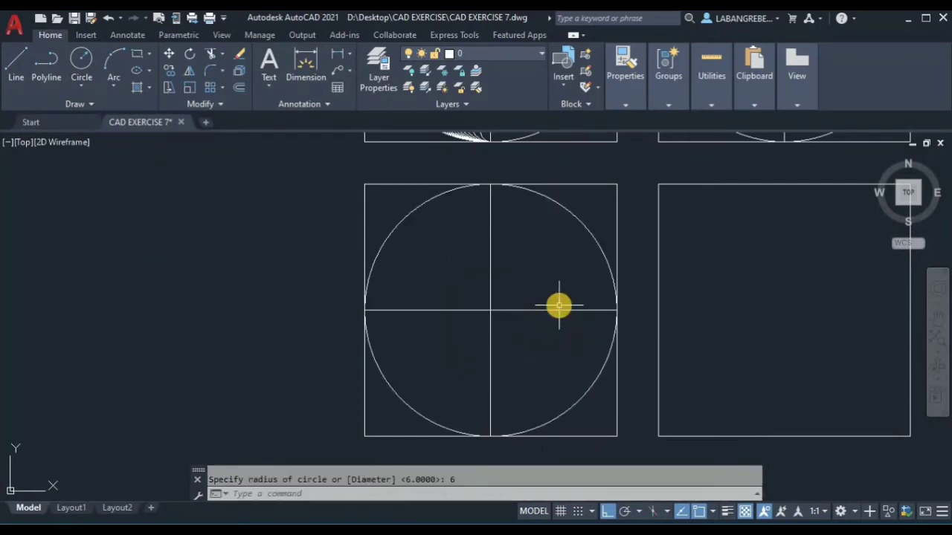
# Draw two circles of radius 6 centred on the midpoints of box 4's left and right edges
pyautogui.press('Return')
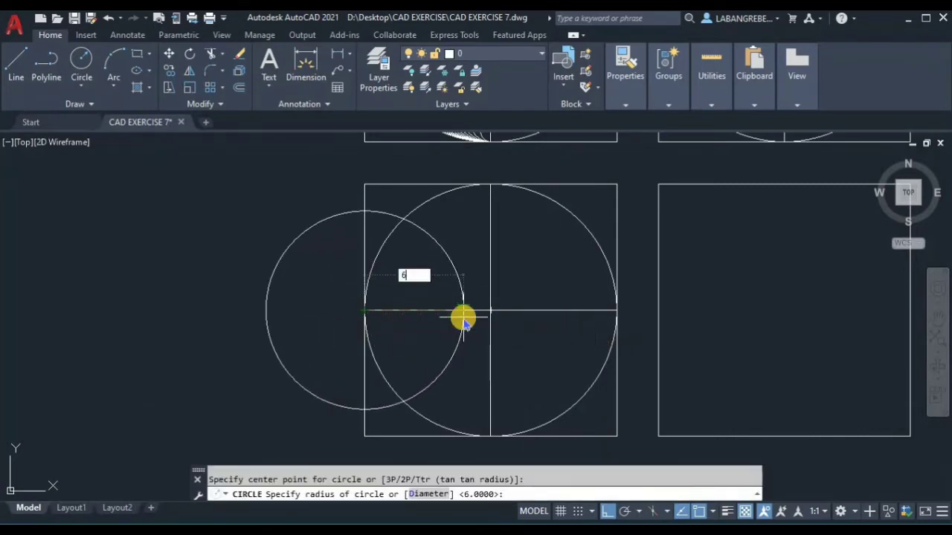
pyautogui.press('Return')
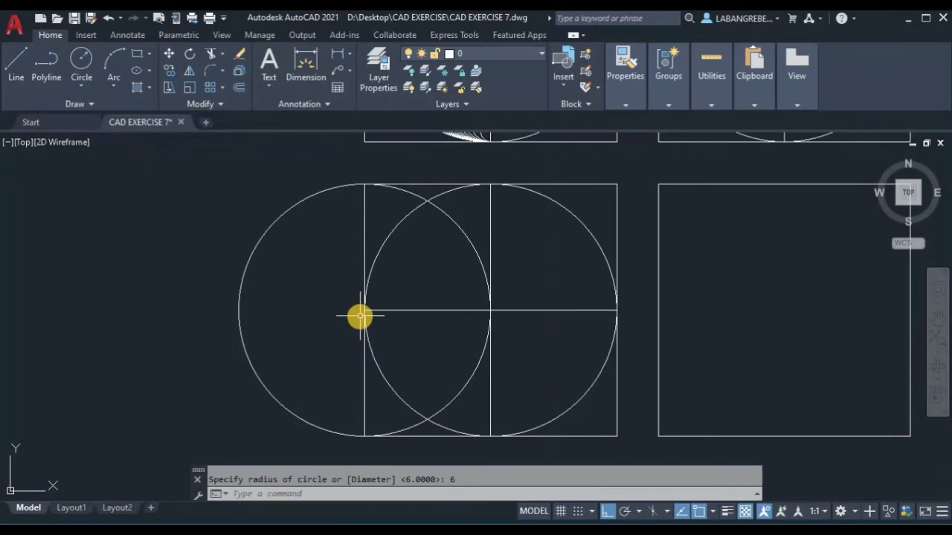
pyautogui.press('Return')
pyautogui.click(616, 311)
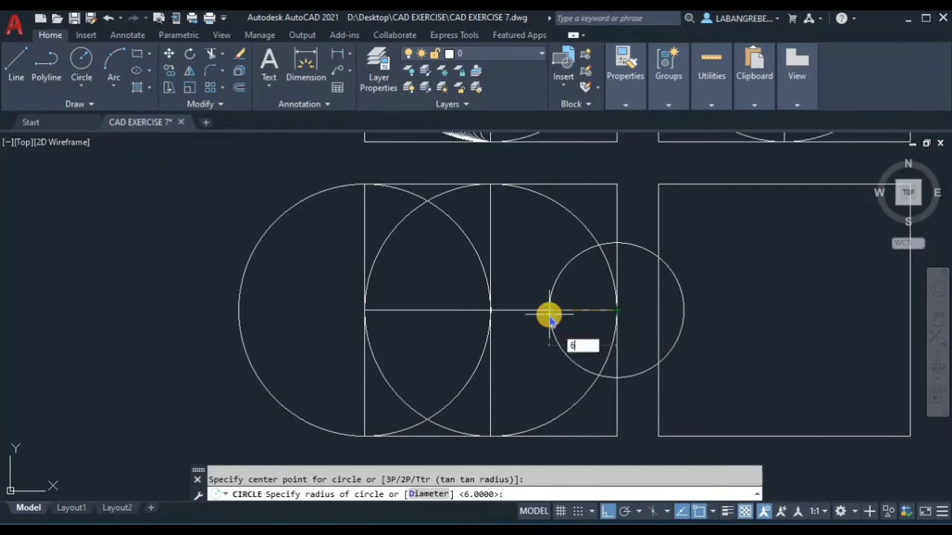
pyautogui.write('6')
pyautogui.press('Return')
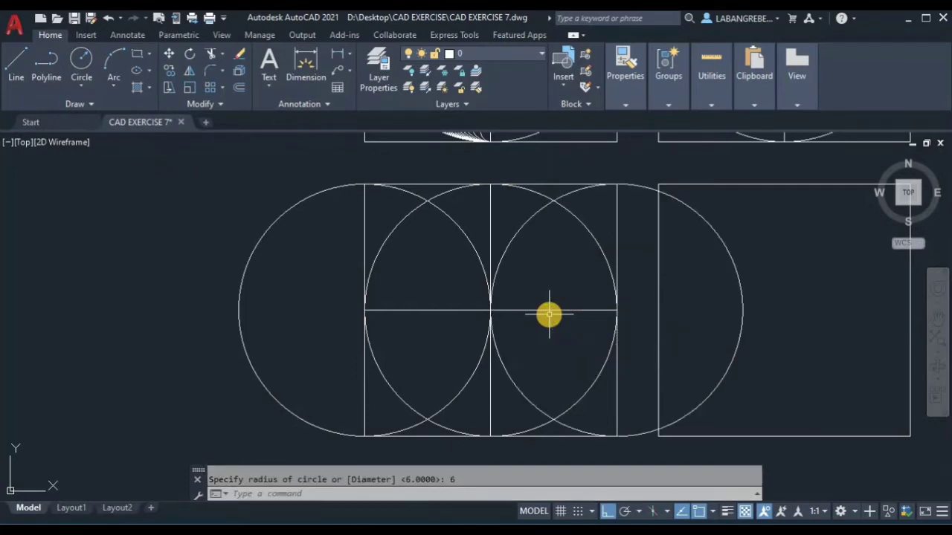
# Draw two circles of radius 6 centred on the midpoints of box 4's top and bottom edges
pyautogui.press('Return')
pyautogui.click(491, 184)
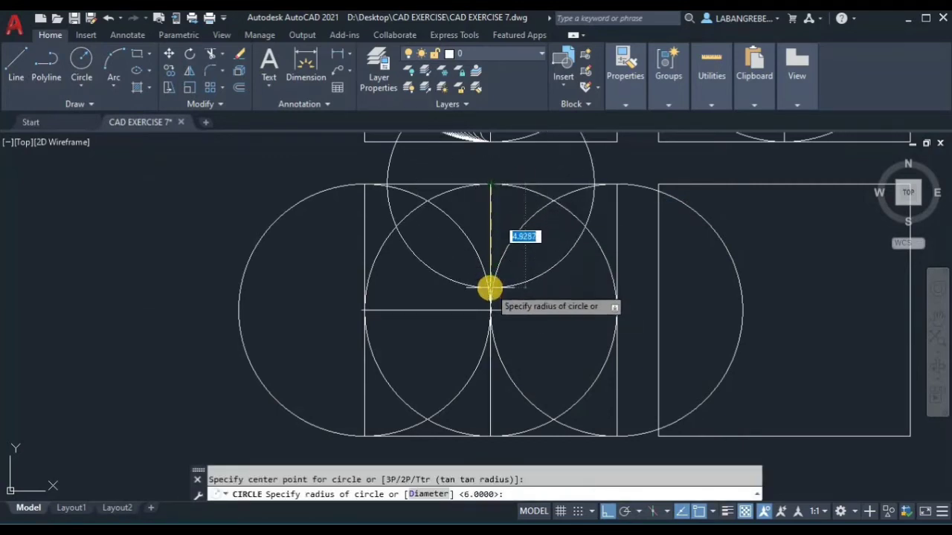
pyautogui.write('6')
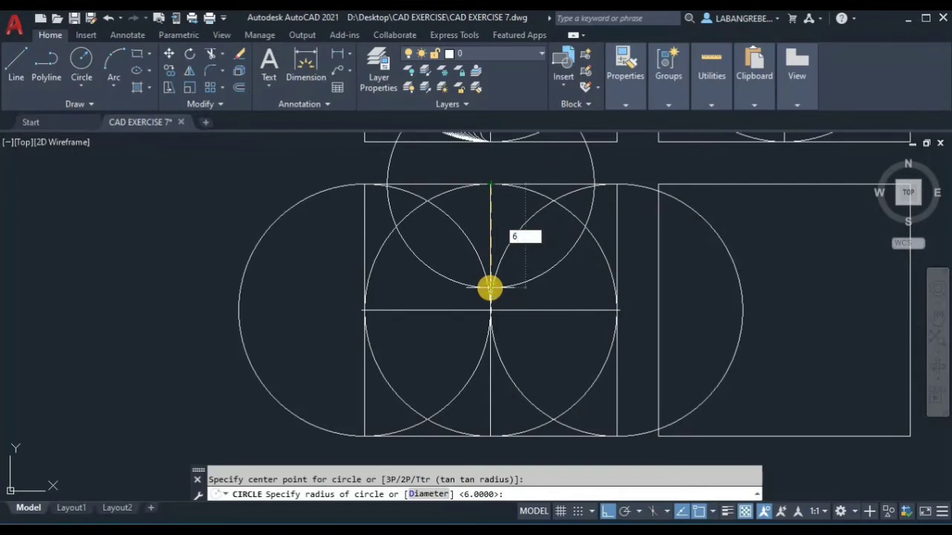
pyautogui.press('Return')
pyautogui.press('Return')
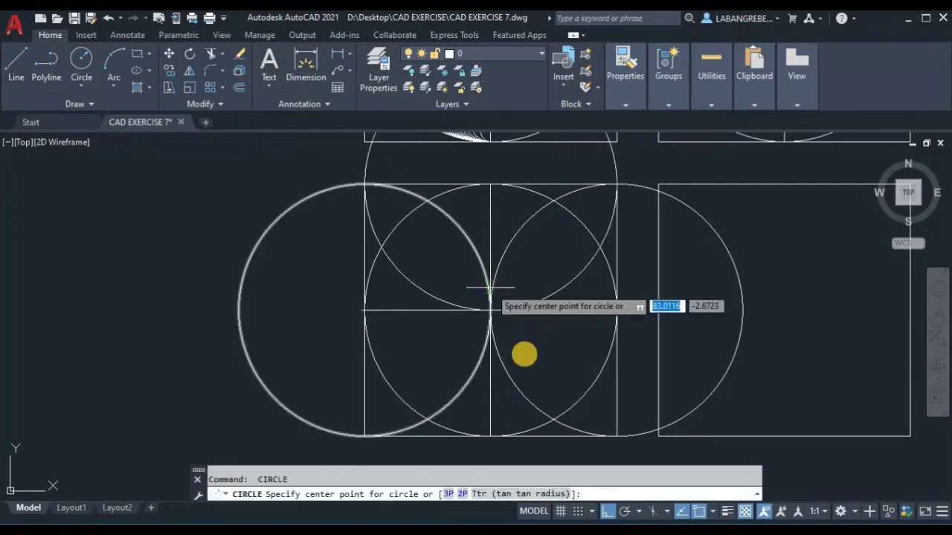
pyautogui.click(491, 437)
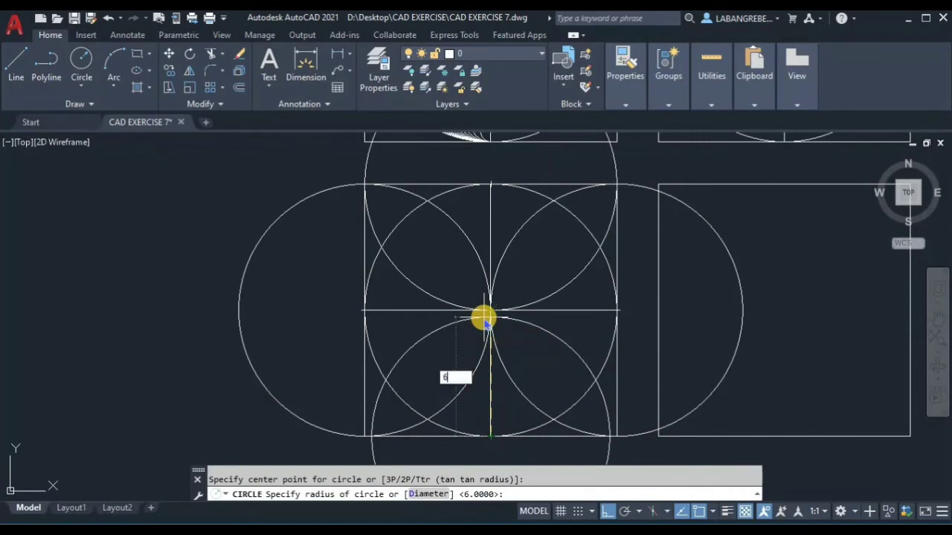
pyautogui.write('6')
pyautogui.press('Return')
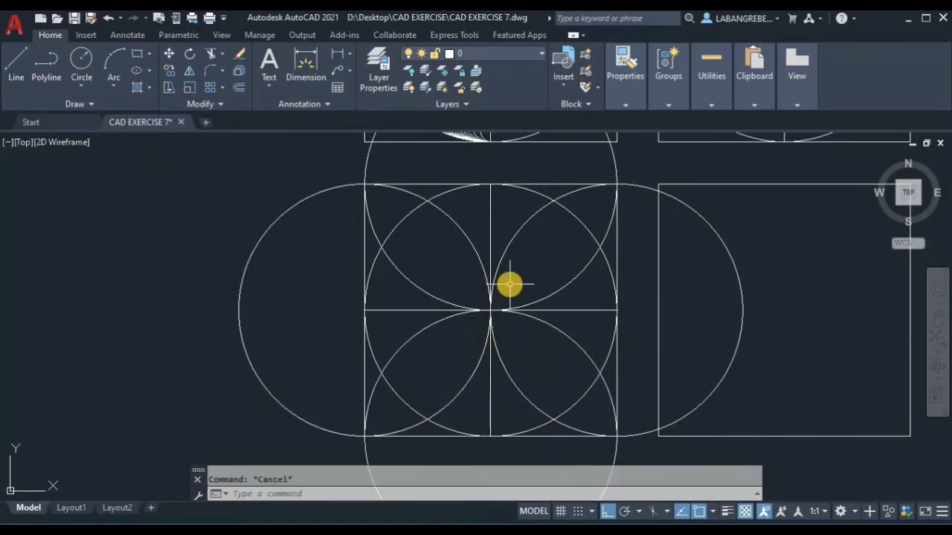
# Trim the four outer circles of box 4 back to the central circle, using that circle as the cutting edge
pyautogui.moveTo(566, 265); pyautogui.dragTo(508, 269, button='middle')
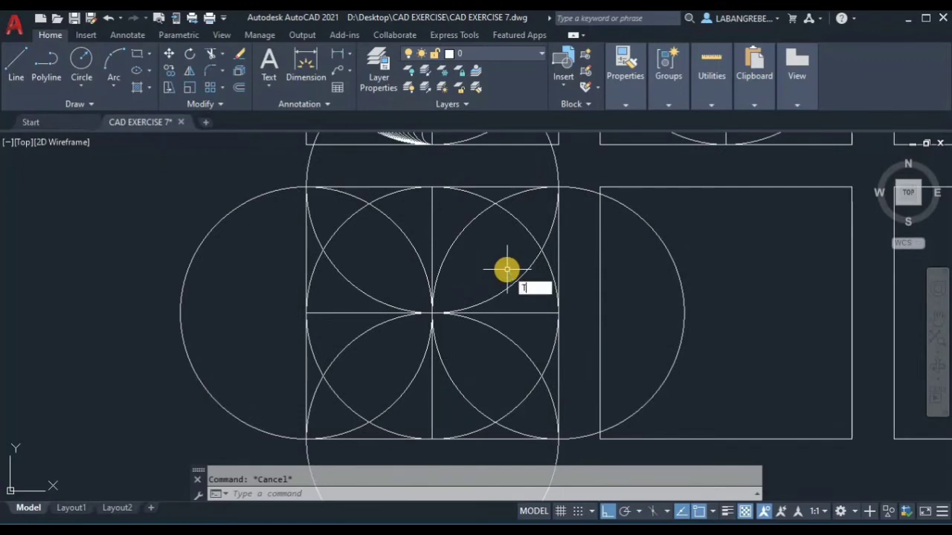
pyautogui.press('Return')
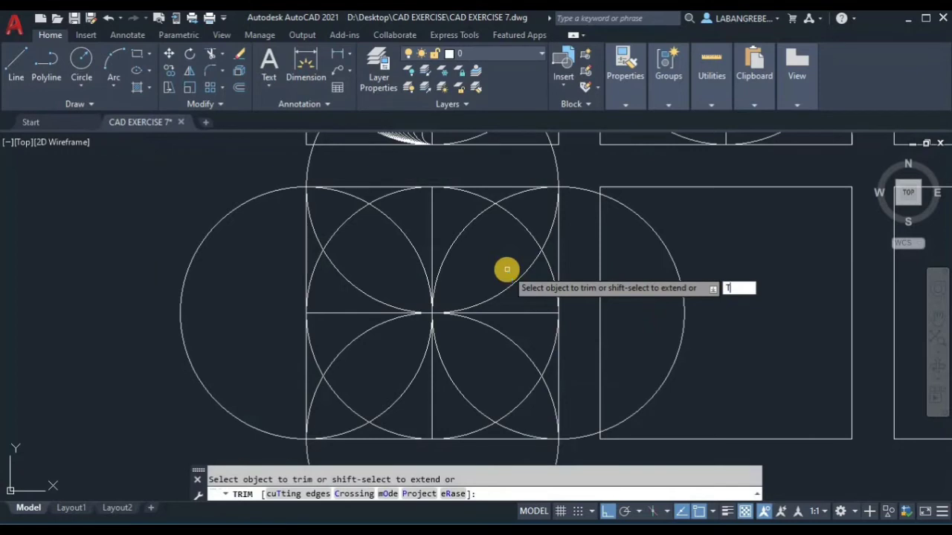
pyautogui.press('Return')
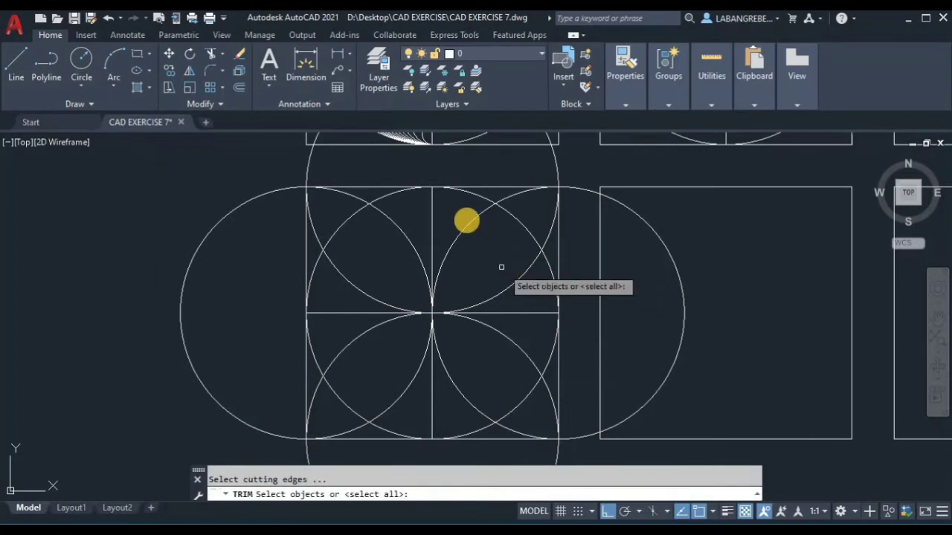
pyautogui.click(469, 194)
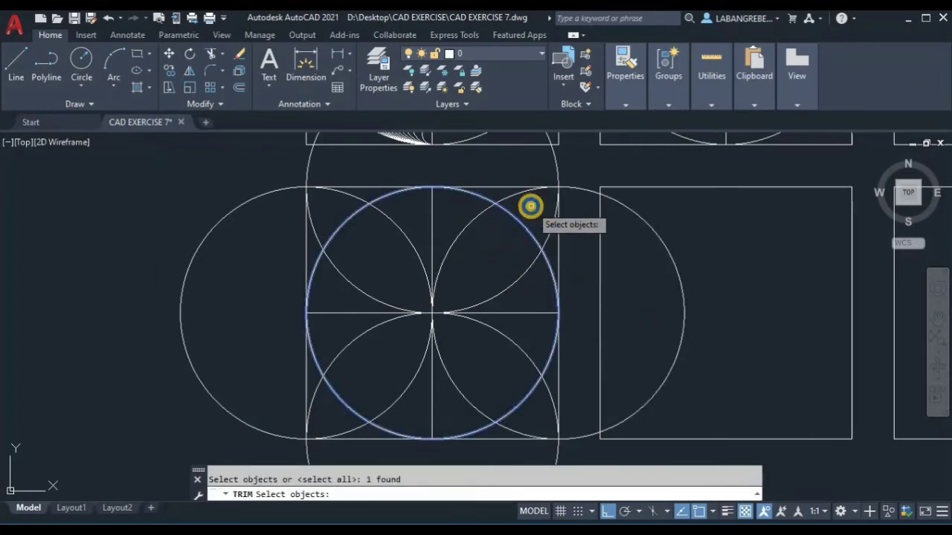
pyautogui.press('Return')
pyautogui.click(548, 226)
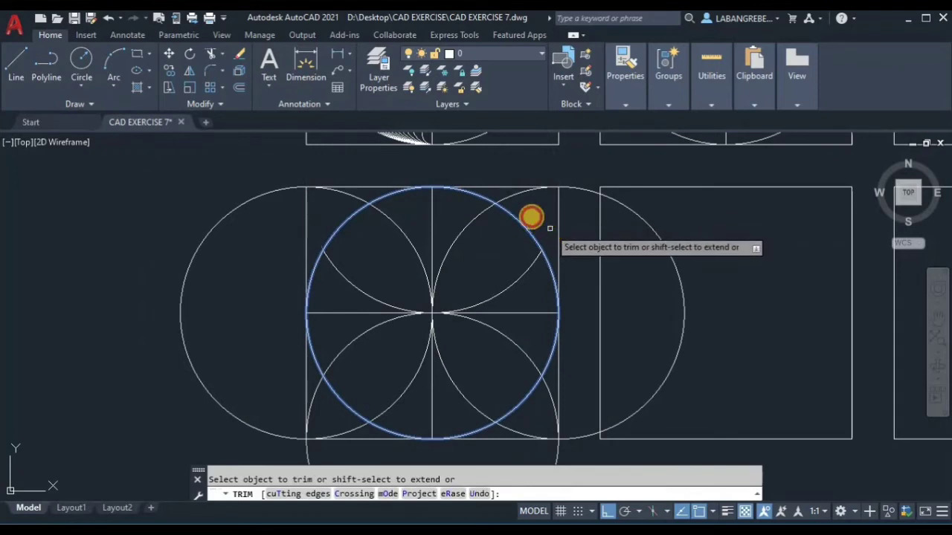
pyautogui.click(514, 195)
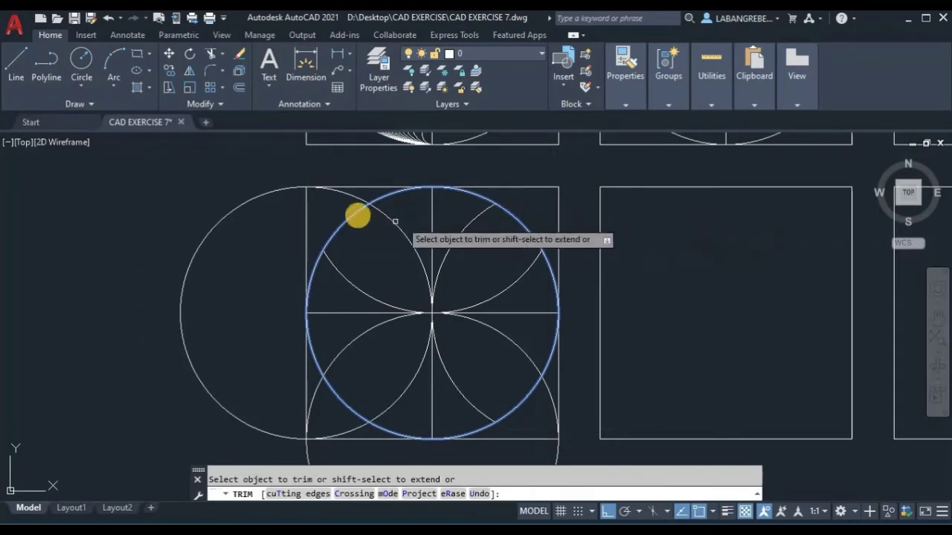
pyautogui.click(353, 197)
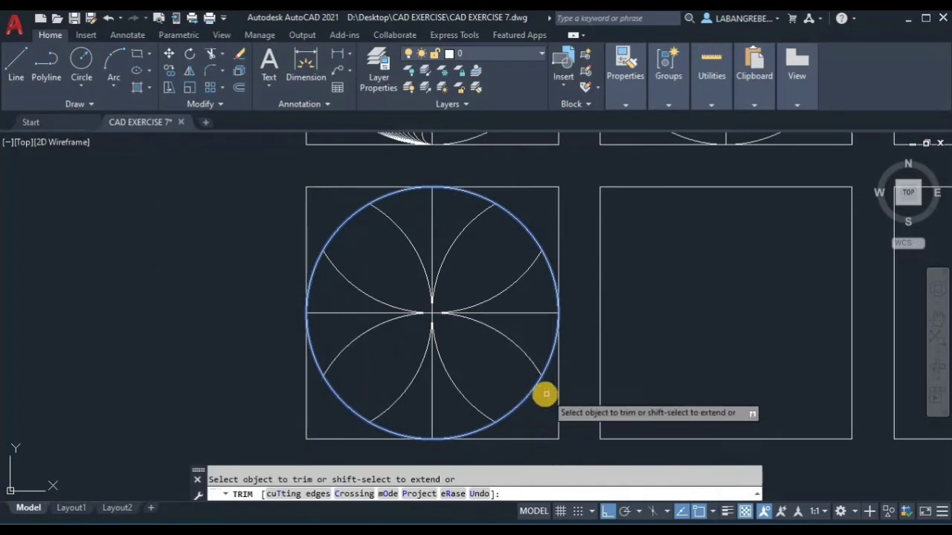
pyautogui.press('Escape')
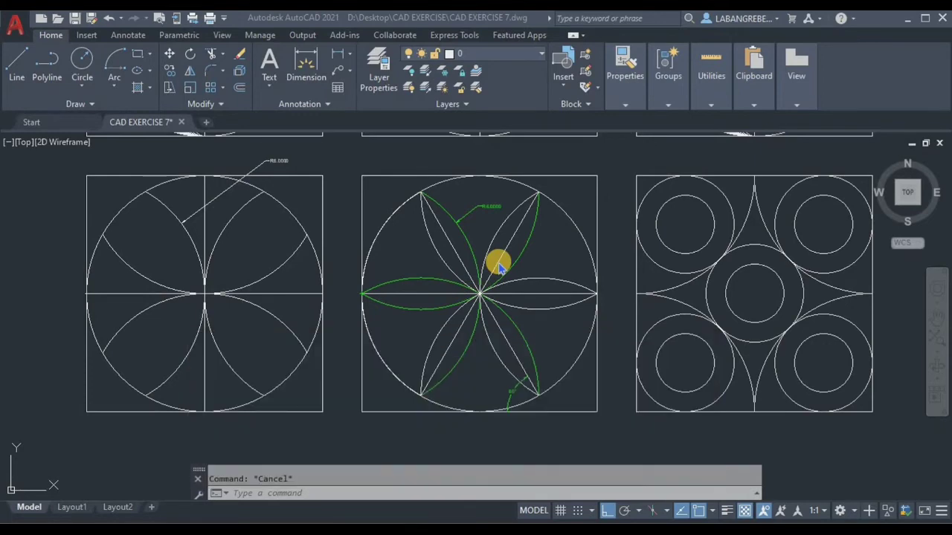
# Examine the finished reference for box 5, checking the petal arcs' radius and the angle of the diagonal lines
pyautogui.scroll(3, 502, 245)
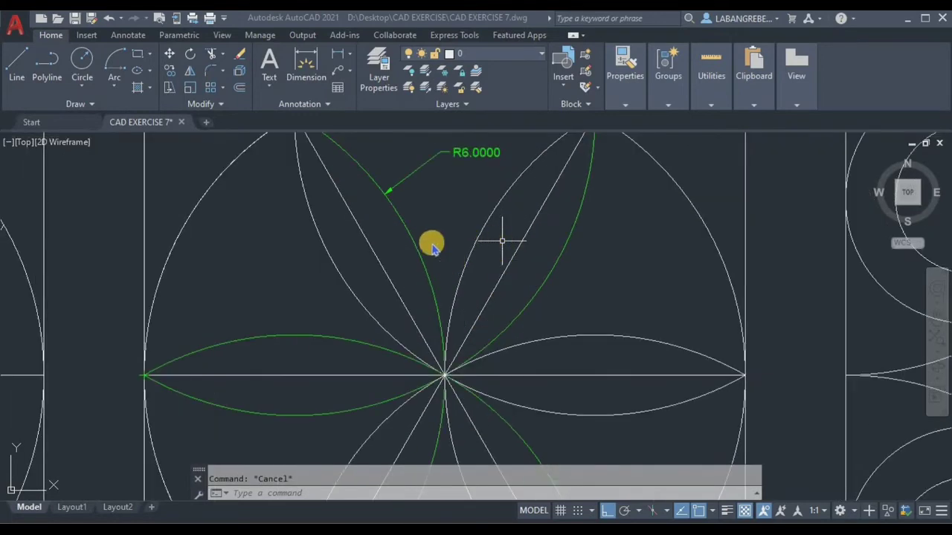
pyautogui.scroll(-2, 502, 240)
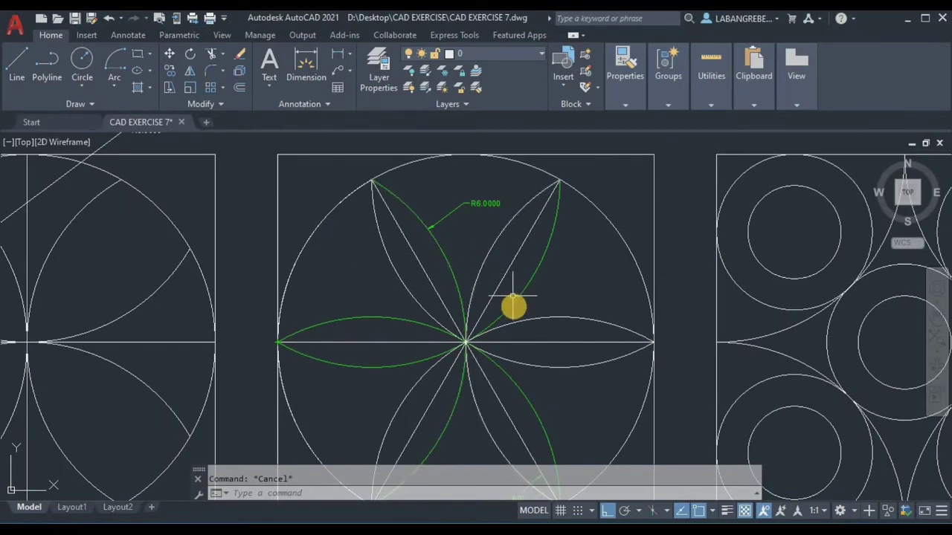
pyautogui.moveTo(487, 253); pyautogui.dragTo(428, 182, button='middle')
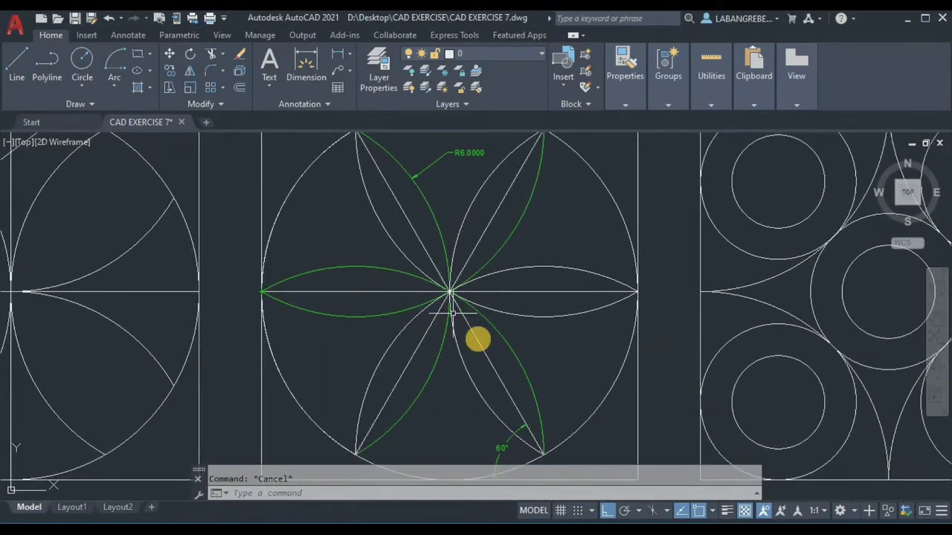
pyautogui.scroll(6, 536, 423)
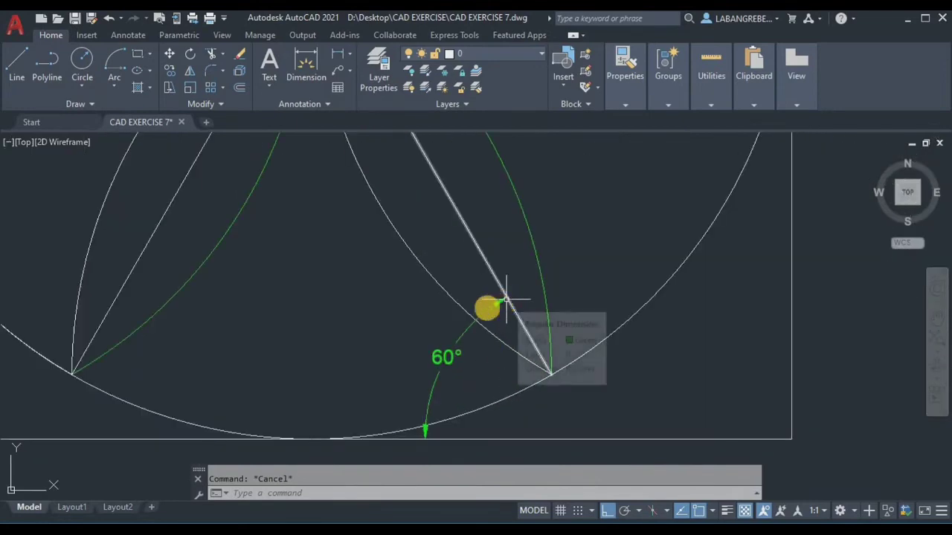
pyautogui.scroll(-4, 465, 351)
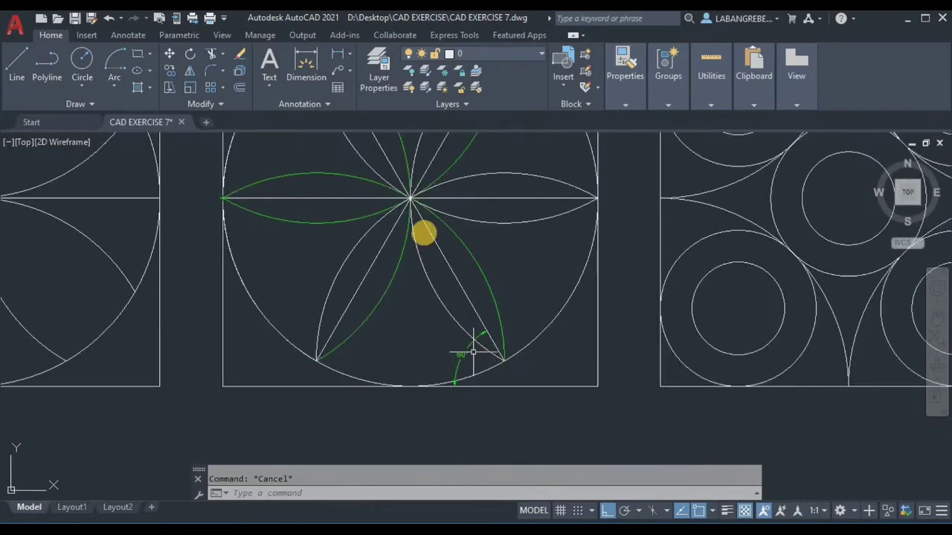
pyautogui.moveTo(428, 220); pyautogui.dragTo(425, 241, button='middle')
pyautogui.scroll(4, 397, 198)
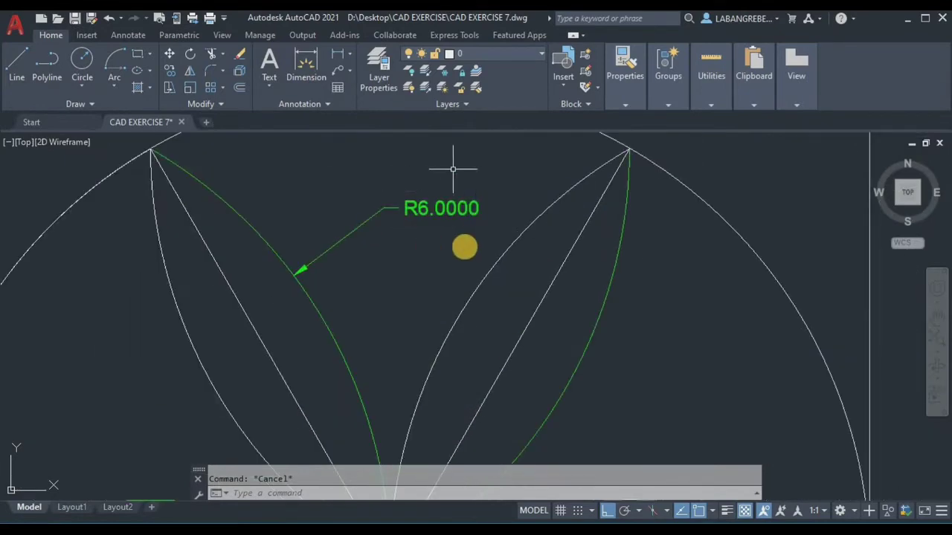
pyautogui.scroll(-4, 437, 244)
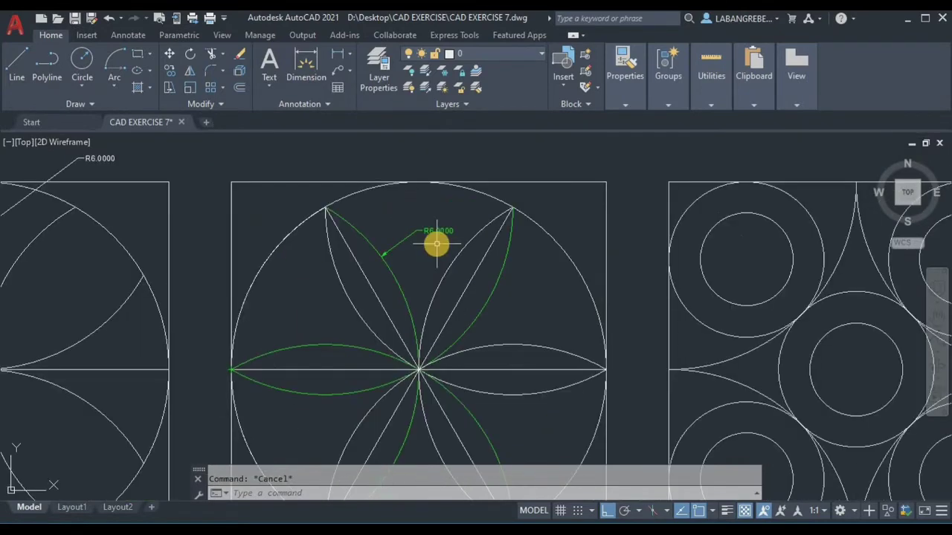
# Draw a horizontal centre line in the empty box 5 between the midpoints of its left and right edges
pyautogui.write('p')
pyautogui.press('Return')
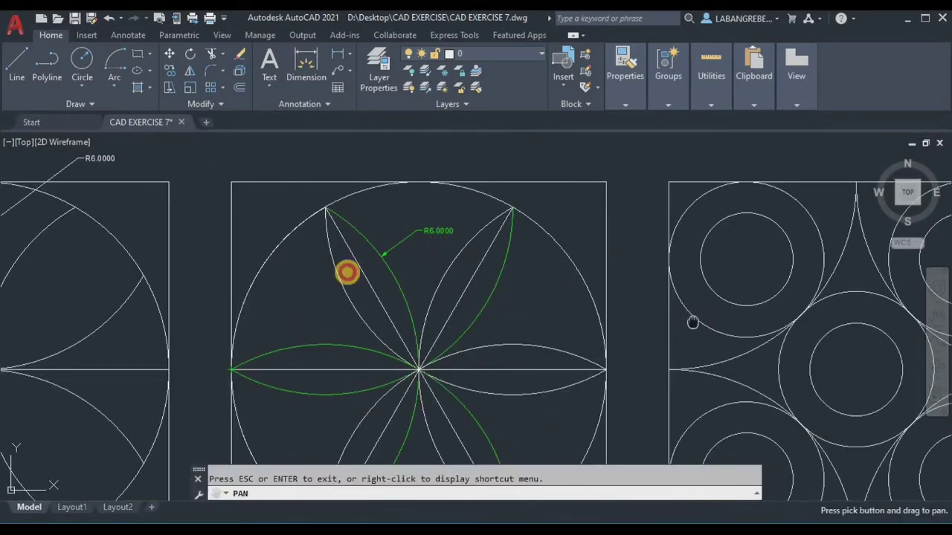
pyautogui.moveTo(691, 322); pyautogui.dragTo(289, 257)
pyautogui.moveTo(787, 314); pyautogui.dragTo(242, 260)
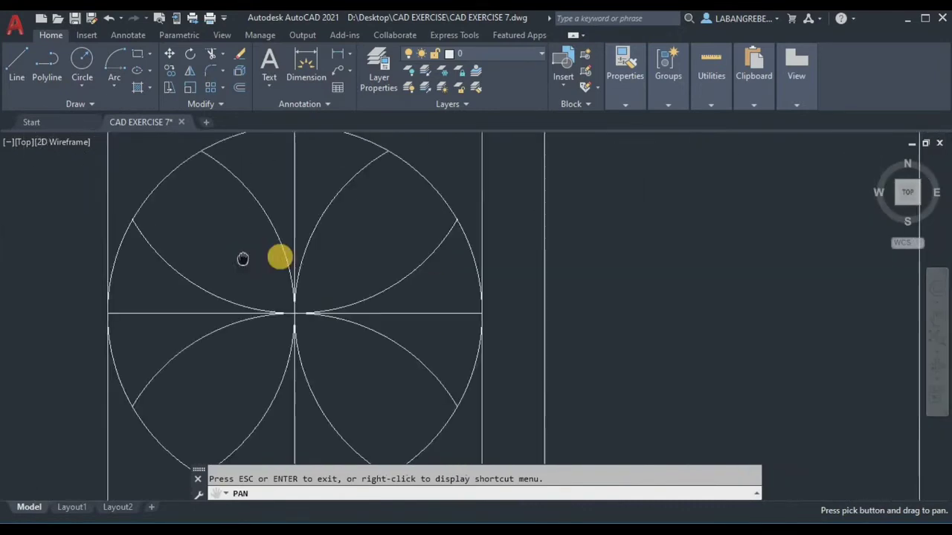
pyautogui.scroll(-2, 253, 258)
pyautogui.press('Escape')
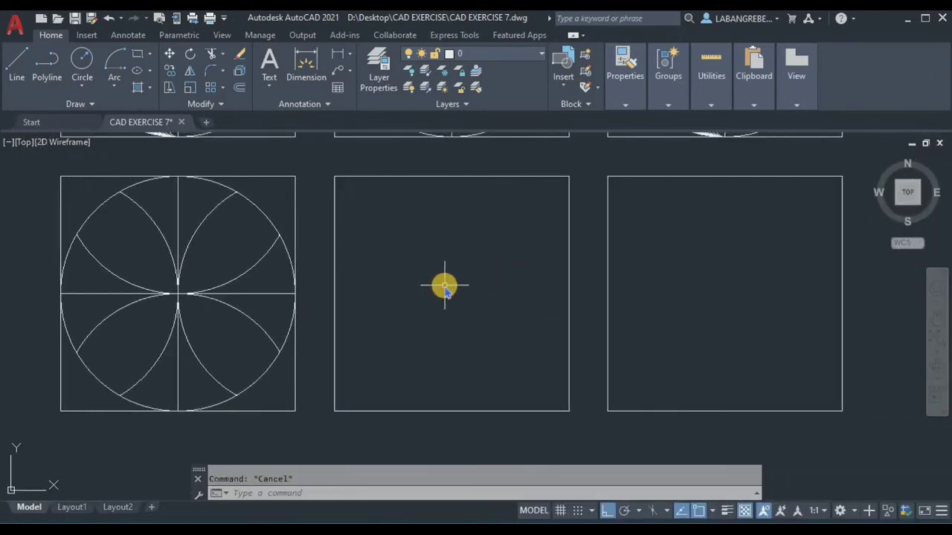
pyautogui.write('l')
pyautogui.press('Return')
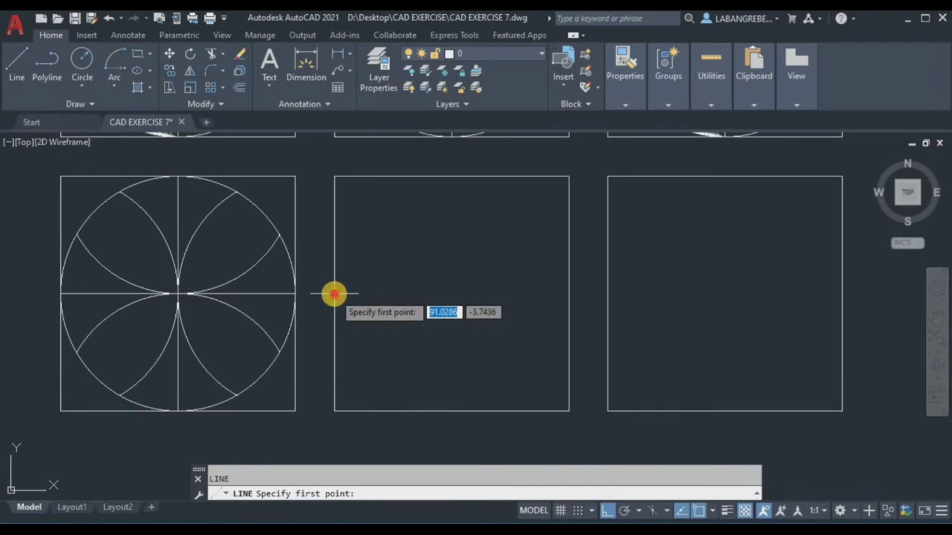
pyautogui.click(334, 293)
pyautogui.click(569, 294)
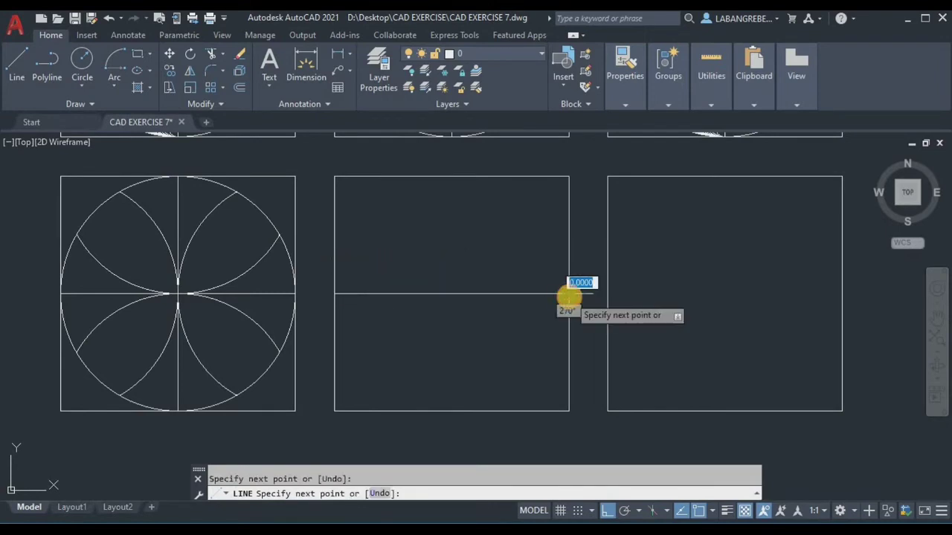
pyautogui.press('Return')
# Draw a Center, Radius circle of radius 6 in box 5, centred on the midpoint of the horizontal centre line
pyautogui.click(90, 88)
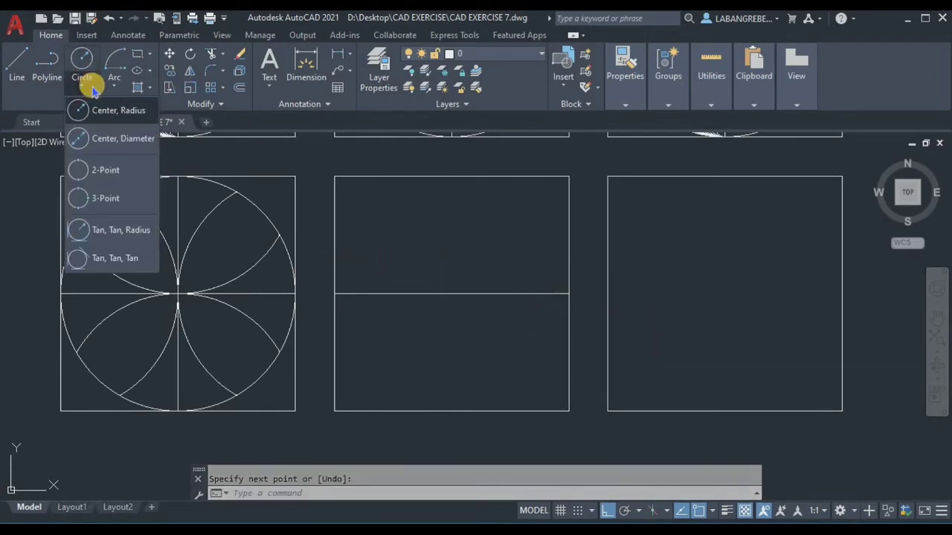
pyautogui.click(102, 110)
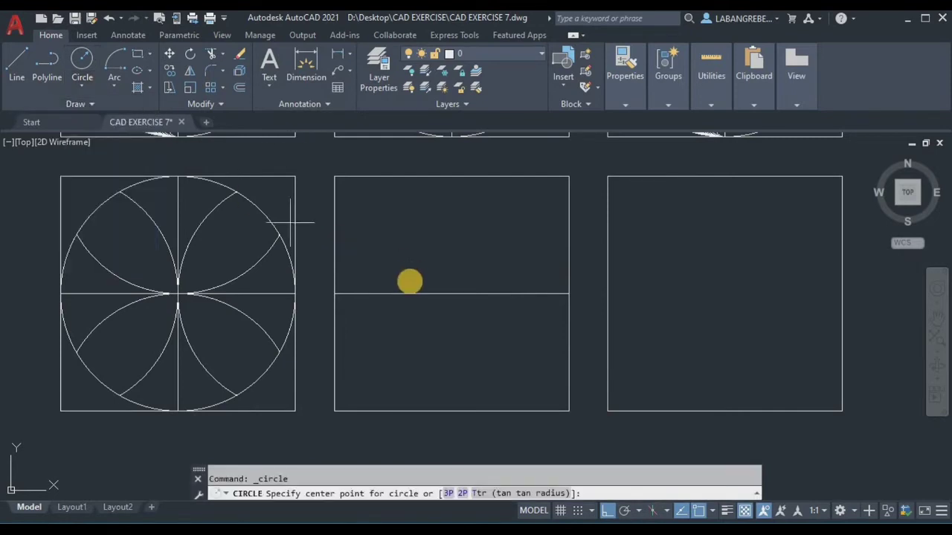
pyautogui.click(452, 293)
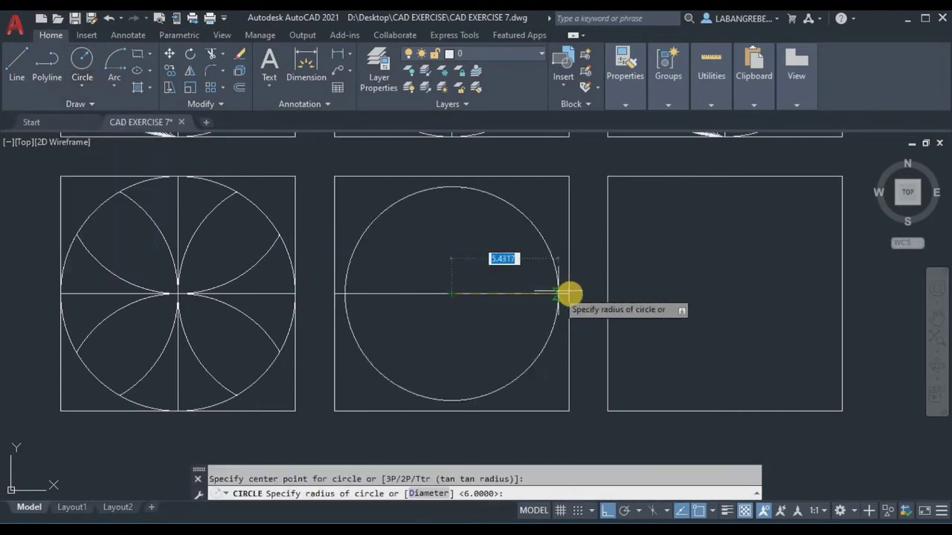
pyautogui.write('6')
pyautogui.press('Return')
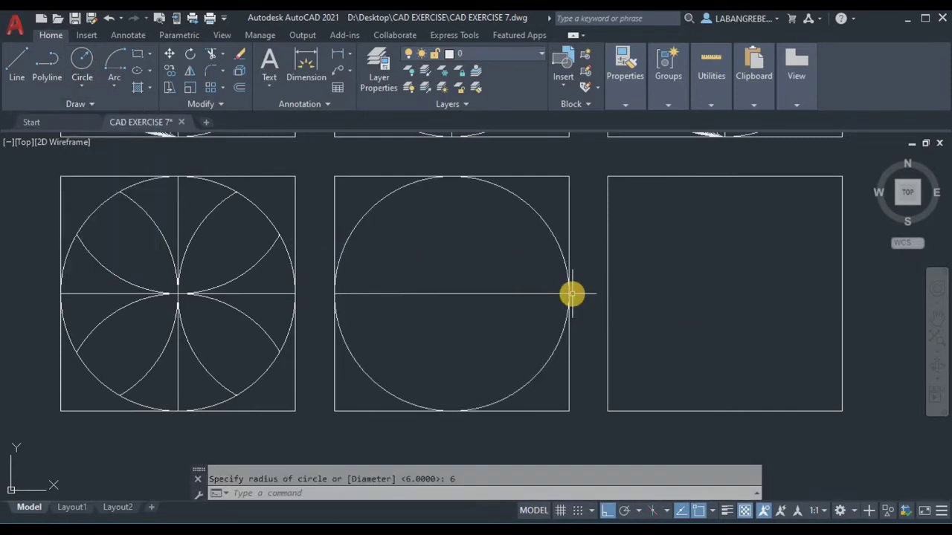
# Draw a line at 60° from the centre of box 5's circle to a point beyond the box's top edge
pyautogui.write('l')
pyautogui.press('Return')
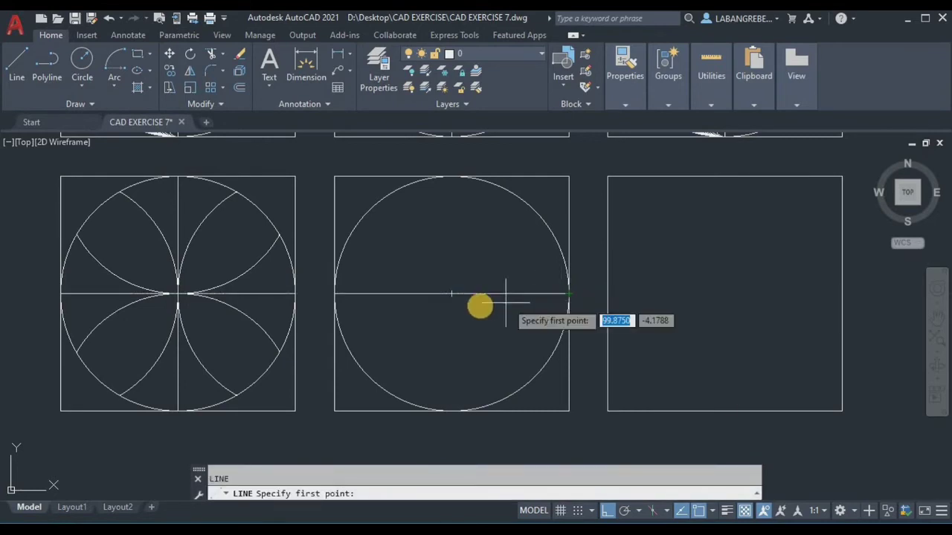
pyautogui.click(453, 295)
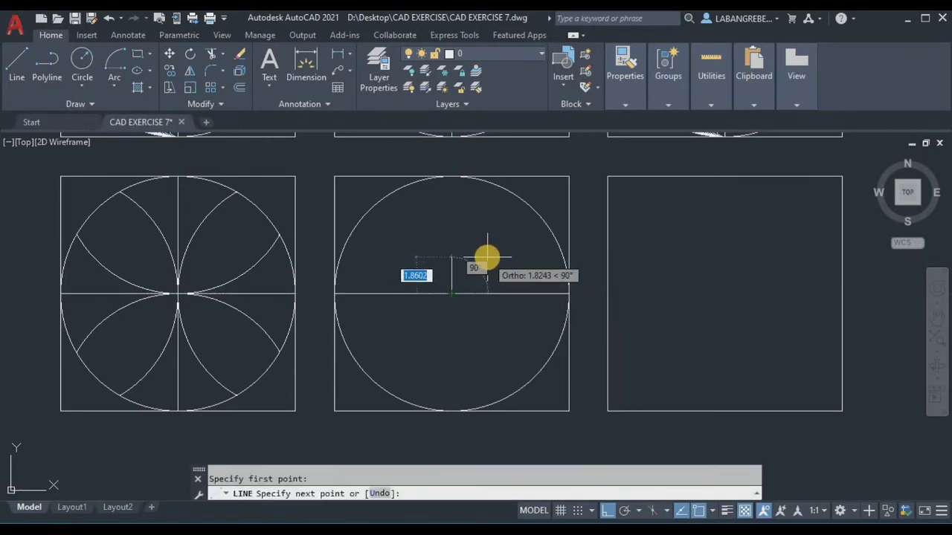
pyautogui.write('<60')
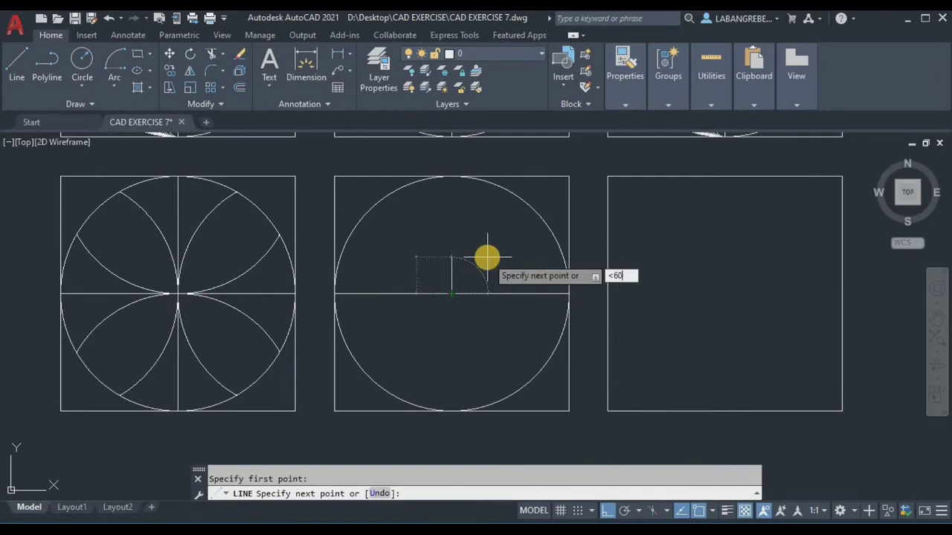
pyautogui.press('Return')
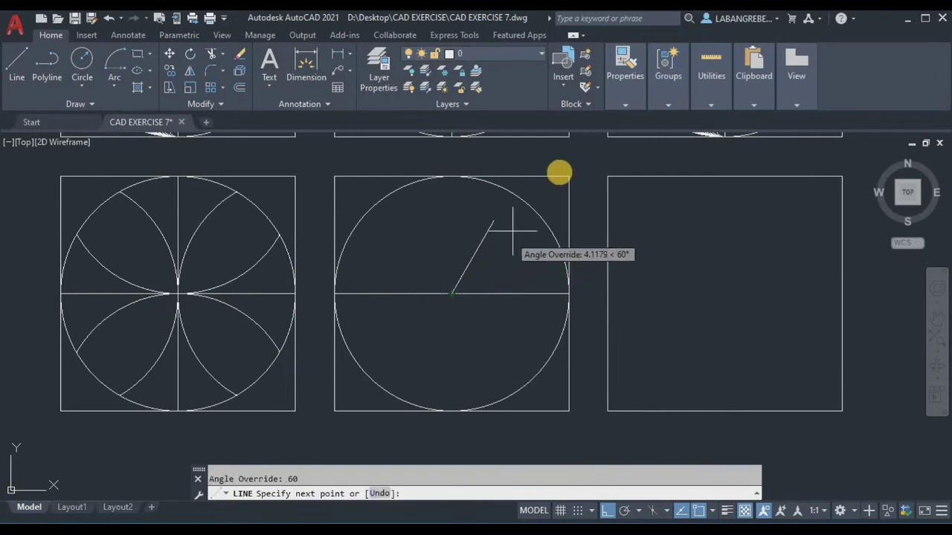
pyautogui.click(550, 160)
pyautogui.press('Escape')
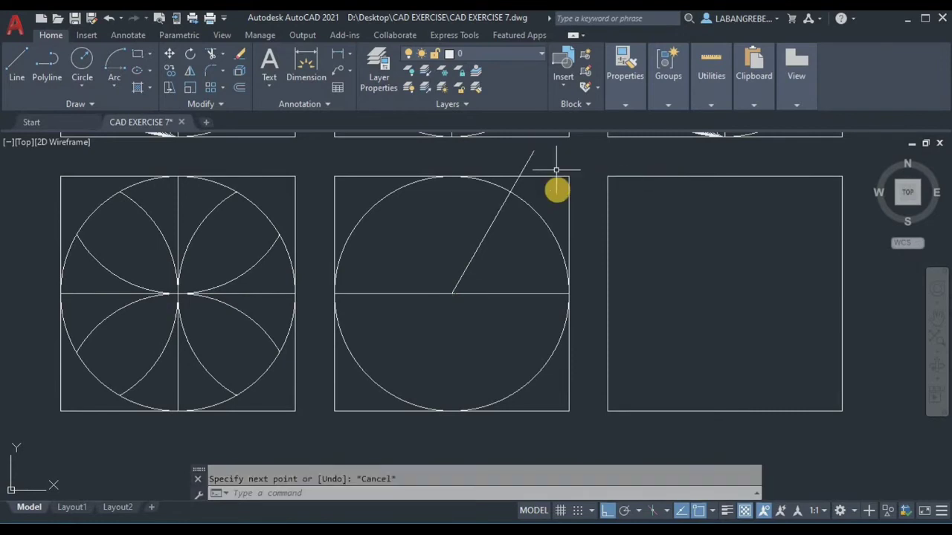
# Trim the part of the 60° line that extends beyond the circle in box 5
pyautogui.press('Return')
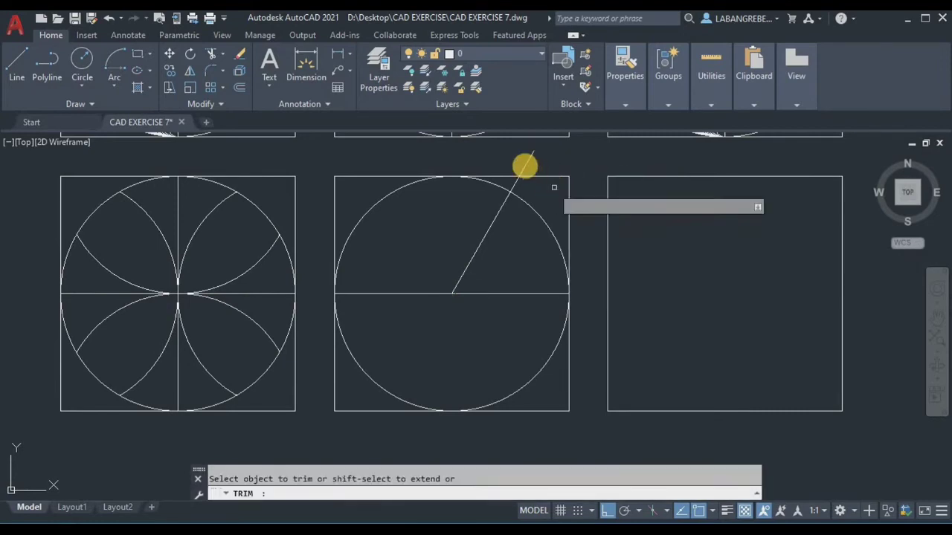
pyautogui.click(526, 162)
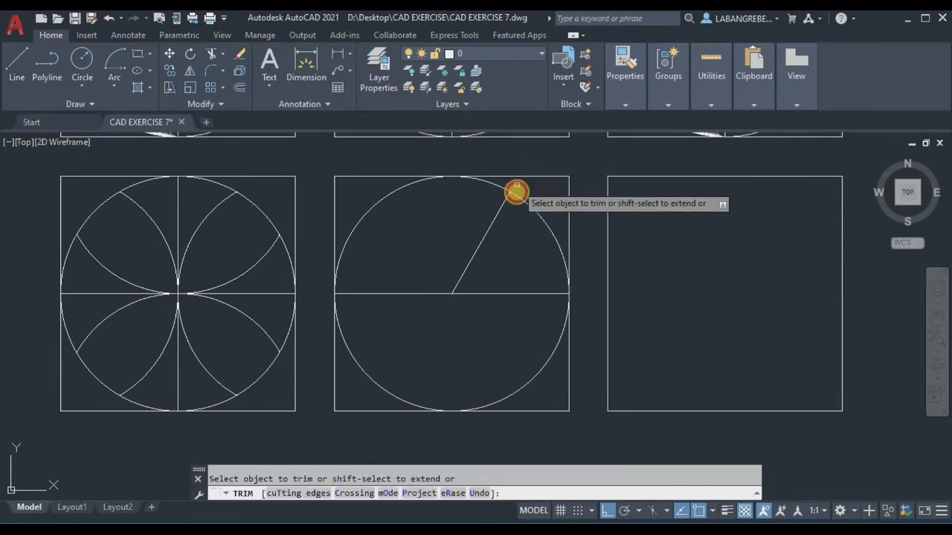
pyautogui.press('Escape')
# Mirror the trimmed 60° line about a vertical axis through the circle's centre, keeping the source line
pyautogui.click(489, 228)
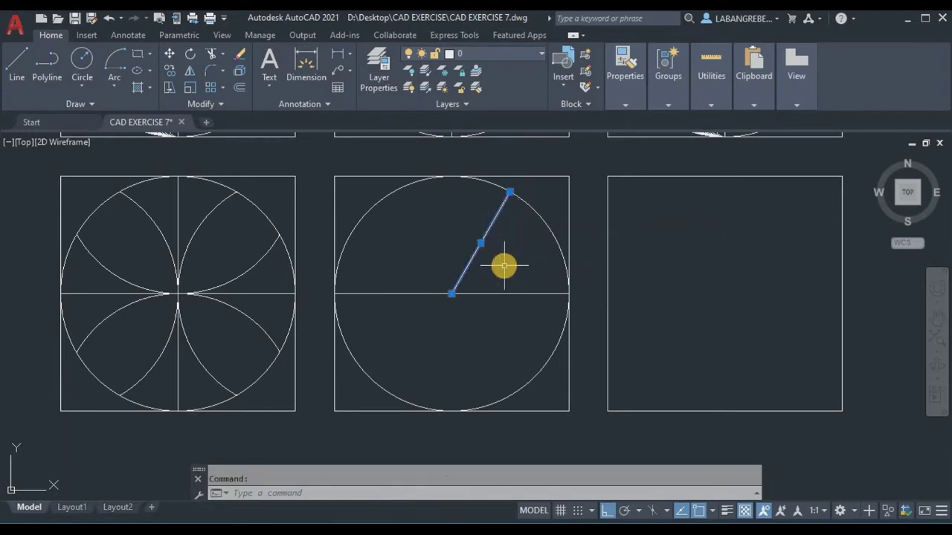
pyautogui.press('Return')
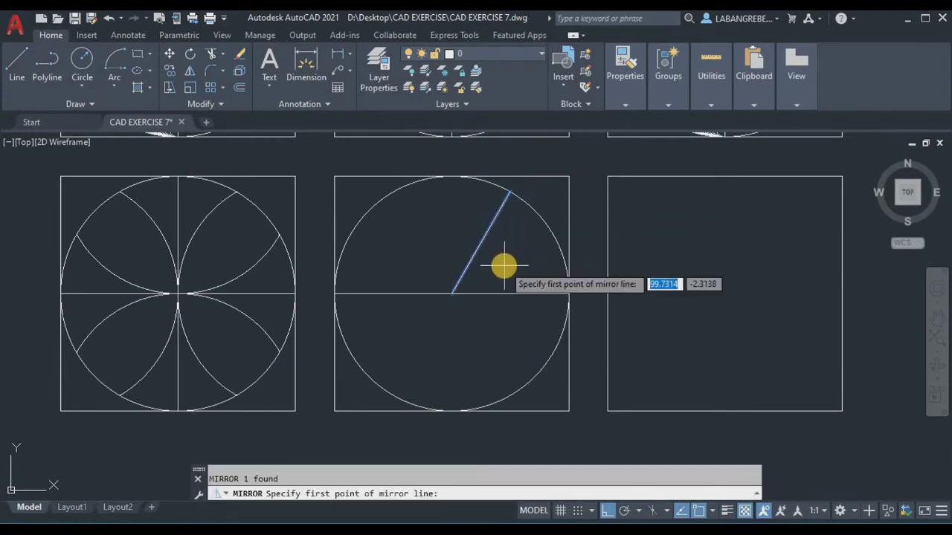
pyautogui.click(452, 294)
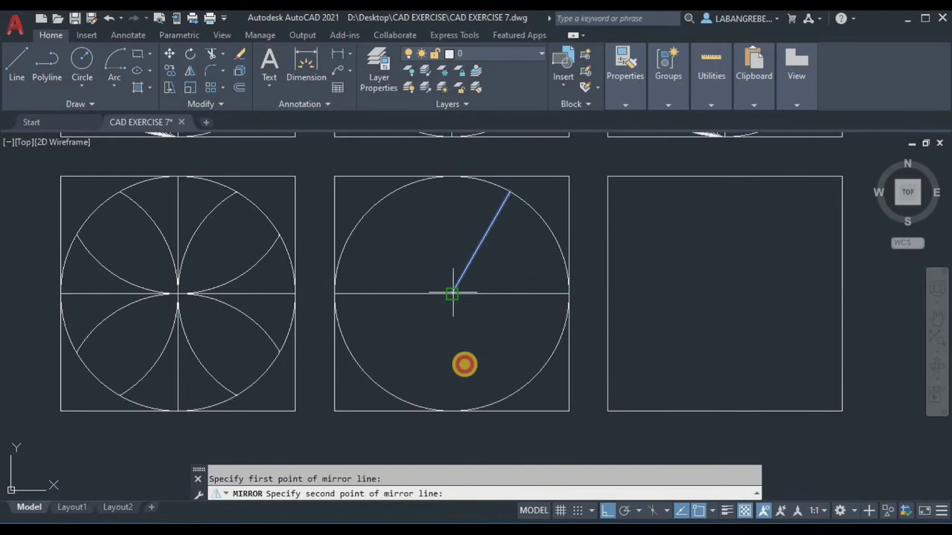
pyautogui.click(460, 369)
pyautogui.write('N')
pyautogui.press('Return')
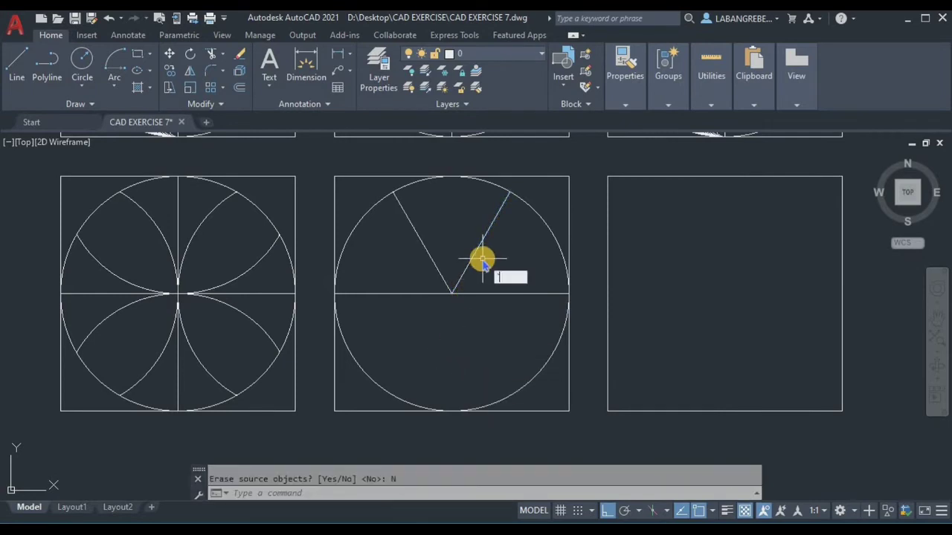
# Mirror both upper diagonal lines about the horizontal centre line, keeping the source lines
pyautogui.press('Escape')
pyautogui.click(484, 259)
pyautogui.click(408, 255)
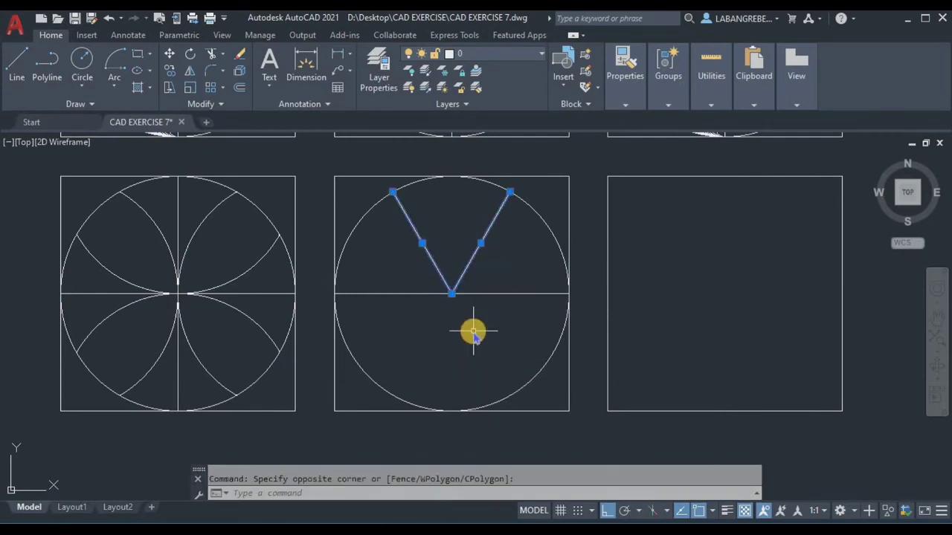
pyautogui.press('Return')
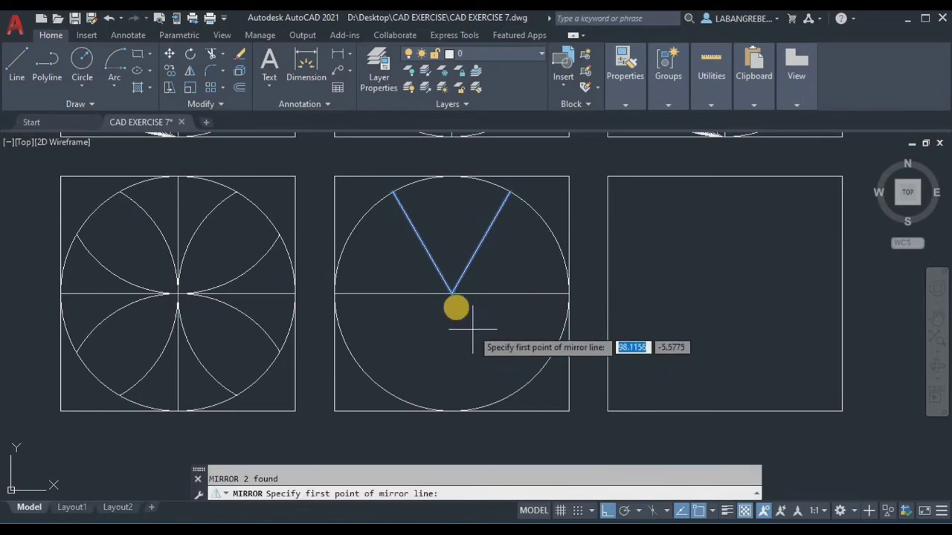
pyautogui.click(451, 296)
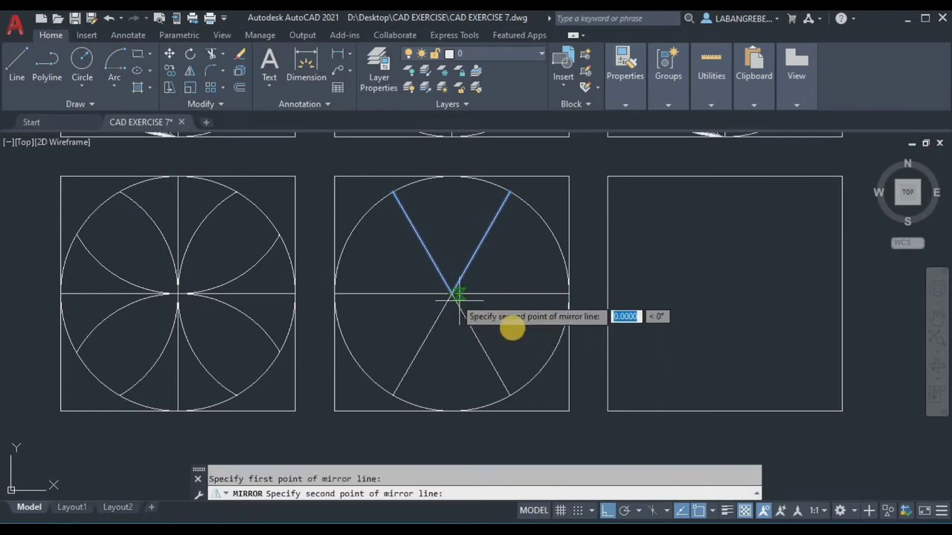
pyautogui.click(559, 299)
pyautogui.click(593, 347)
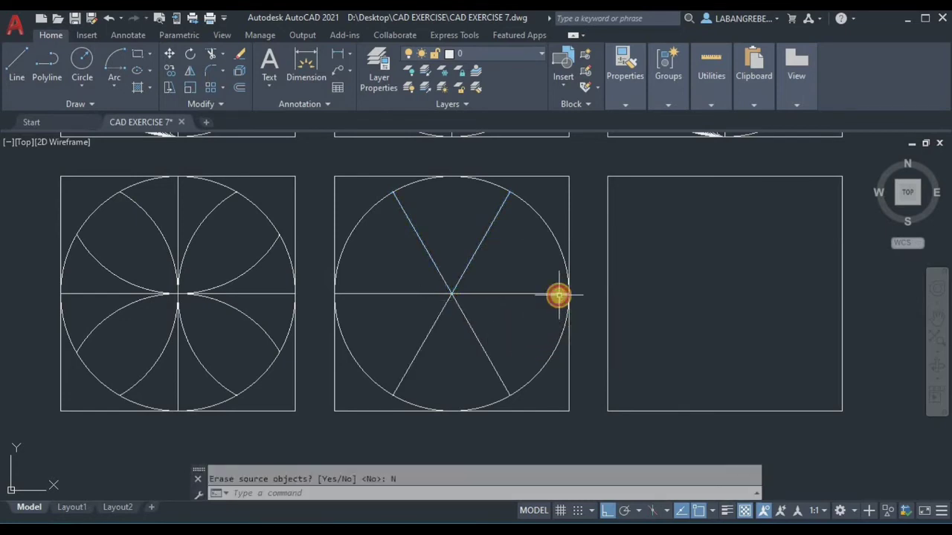
pyautogui.press('Escape')
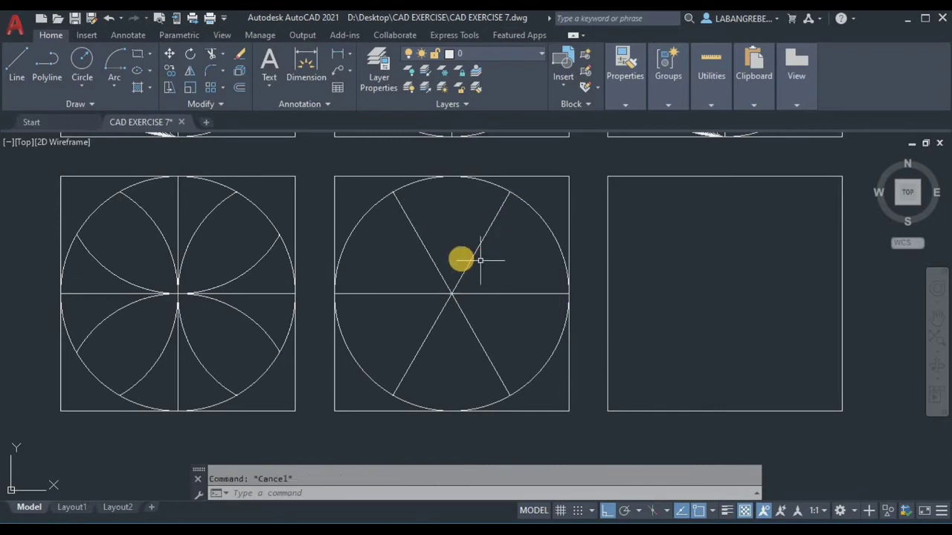
# Draw a 3-Point arc in box 5 from the upper-left diagonal's outer end through the circle's centre to the lower-left diagonal's outer end
pyautogui.click(121, 86)
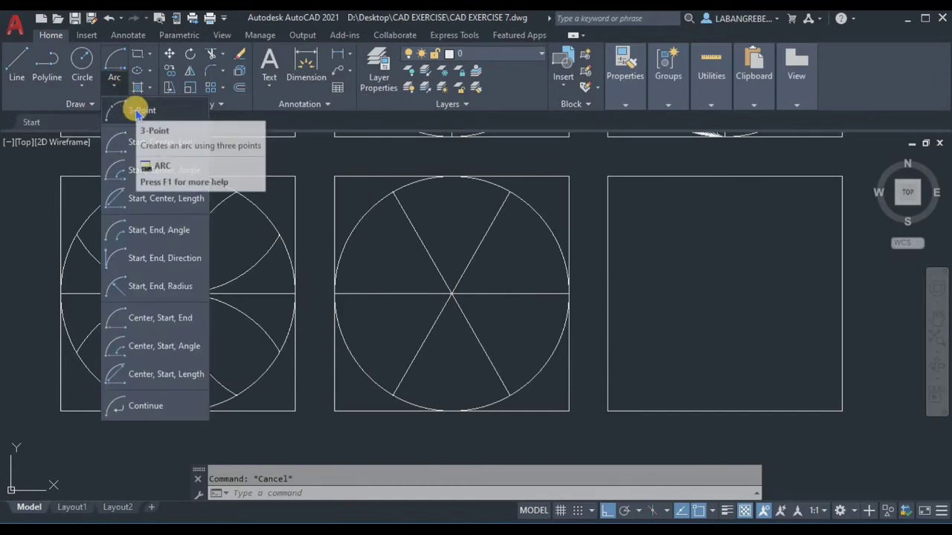
pyautogui.click(136, 111)
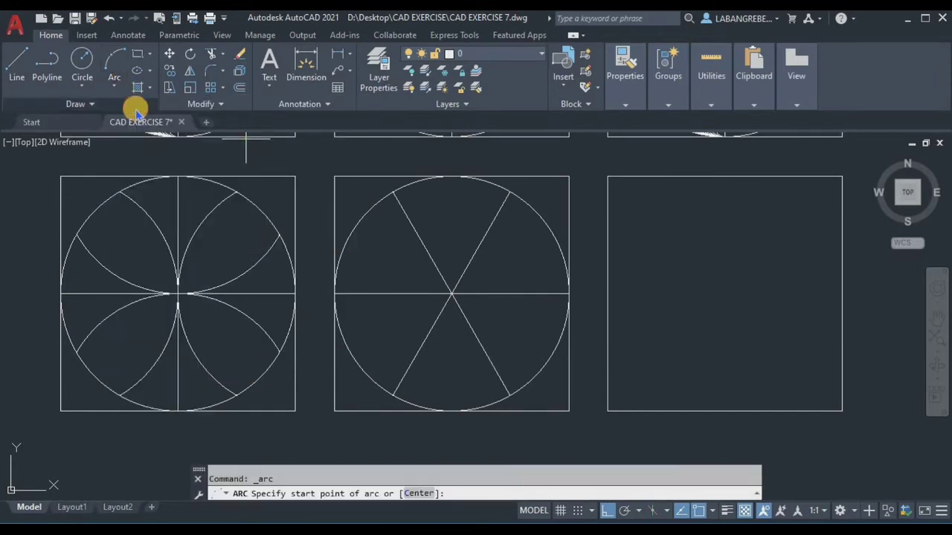
pyautogui.click(394, 192)
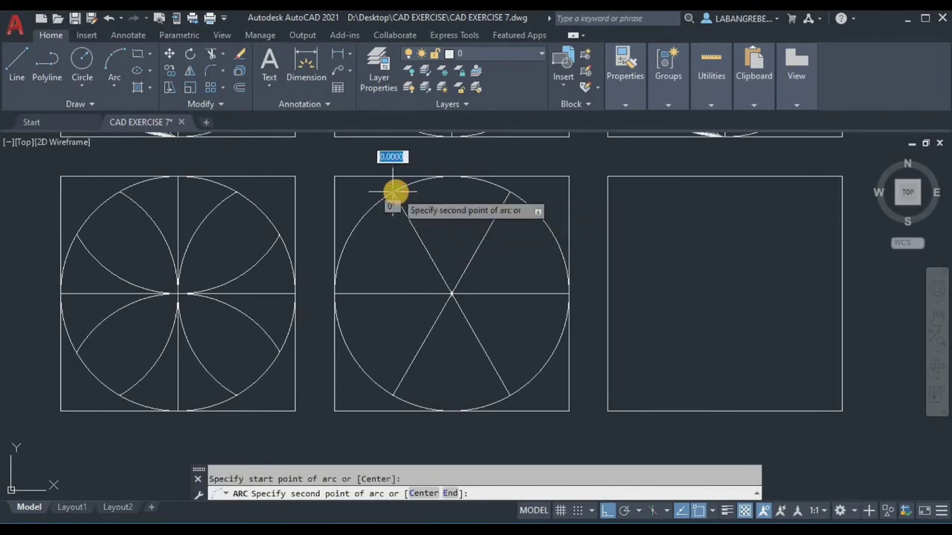
pyautogui.click(452, 291)
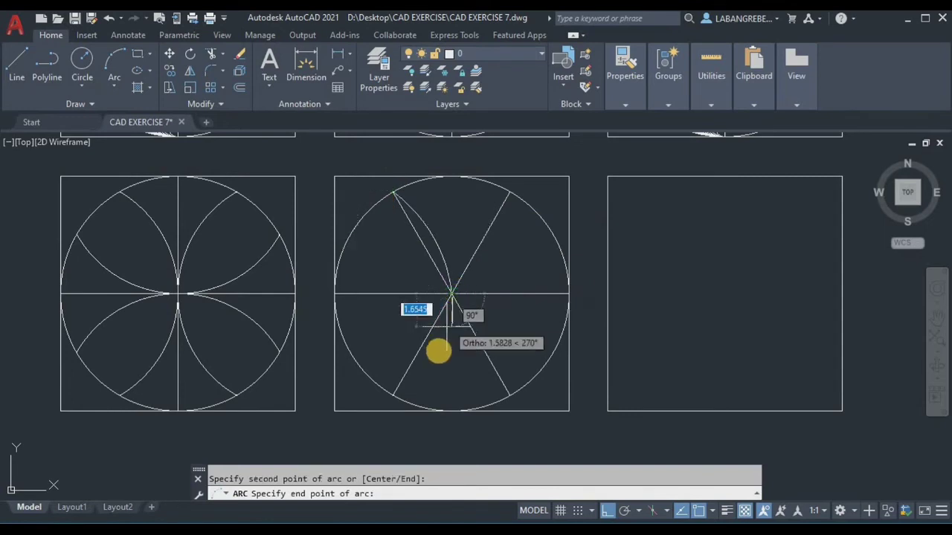
pyautogui.click(395, 396)
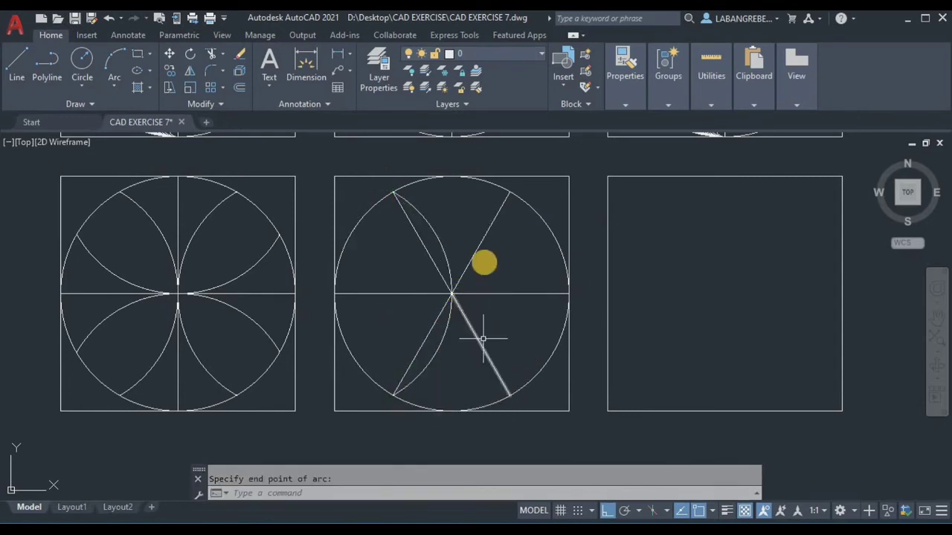
# Draw a 3-Point arc from the upper-right diagonal's outer end through the circle's centre to the lower-right diagonal's outer end
pyautogui.click(114, 61)
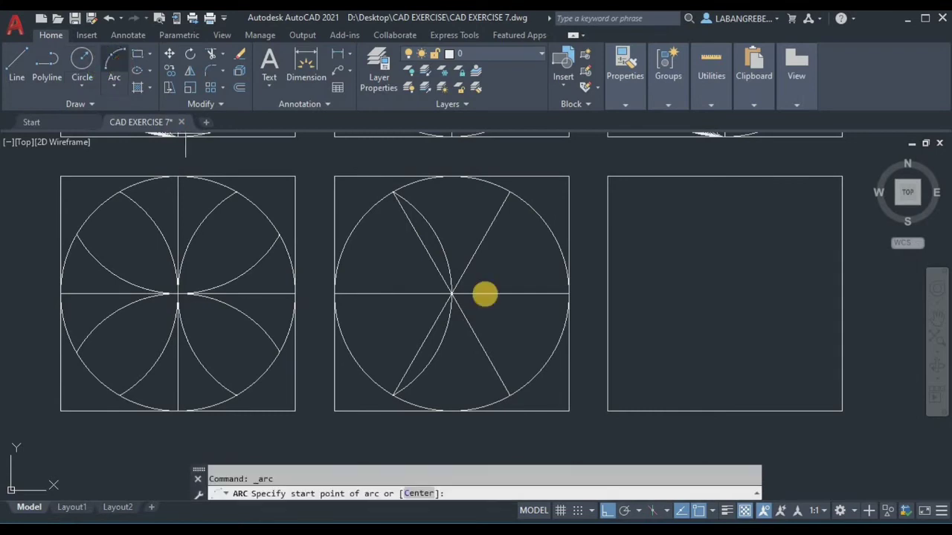
pyautogui.click(510, 192)
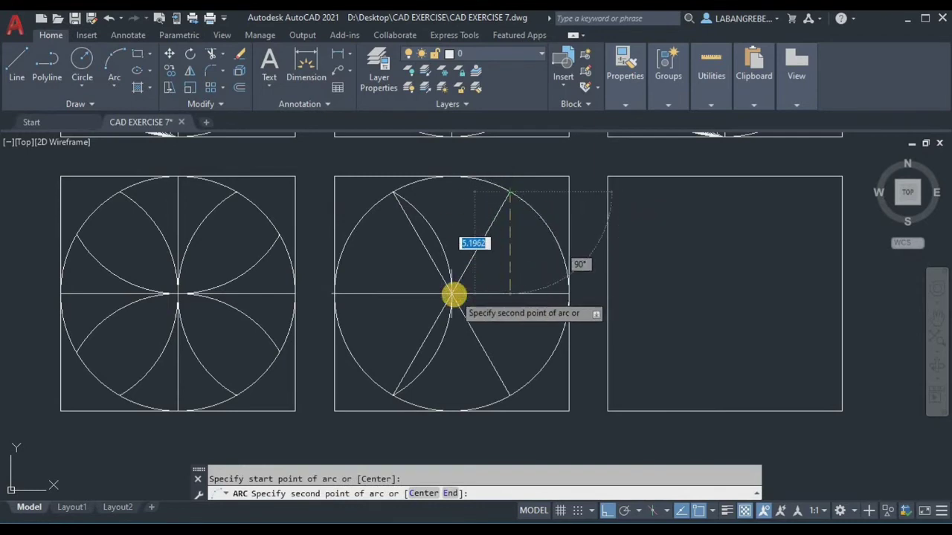
pyautogui.click(452, 294)
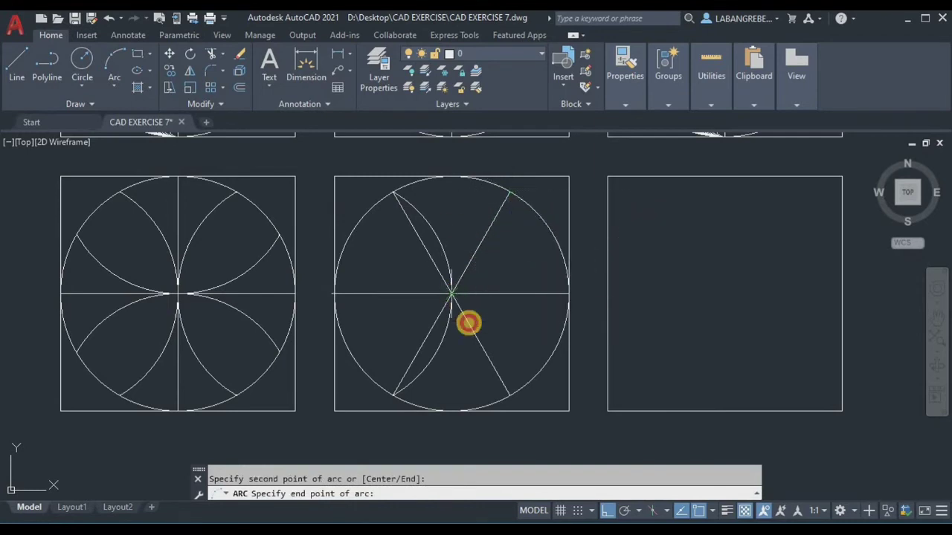
pyautogui.click(515, 399)
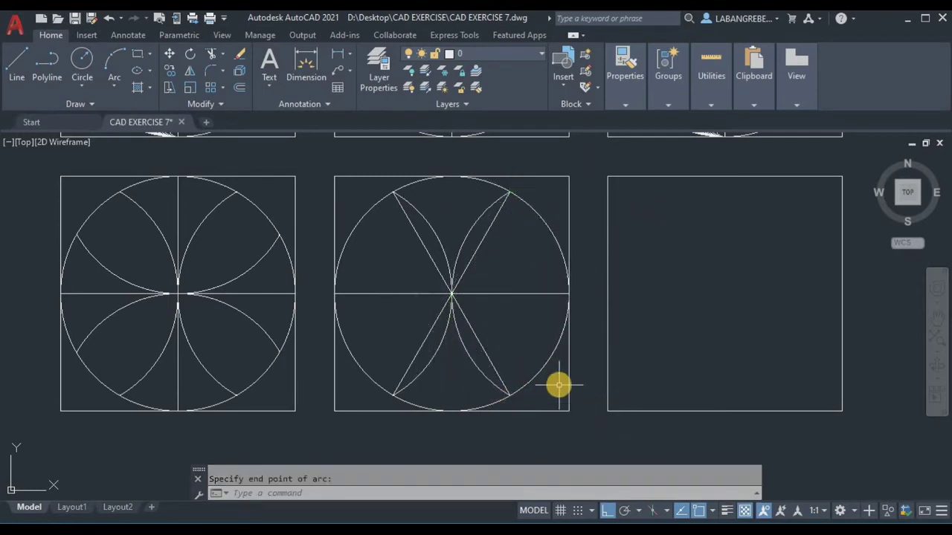
# Draw a 3-Point arc from the horizontal centre line's left end through the circle's centre to the lower-right diagonal's outer end
pyautogui.click(115, 60)
pyautogui.click(335, 294)
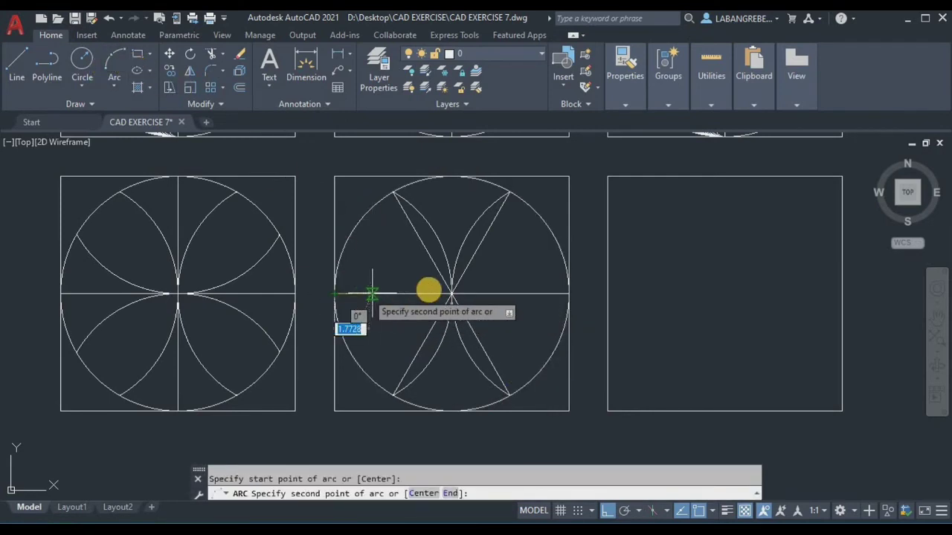
pyautogui.click(450, 294)
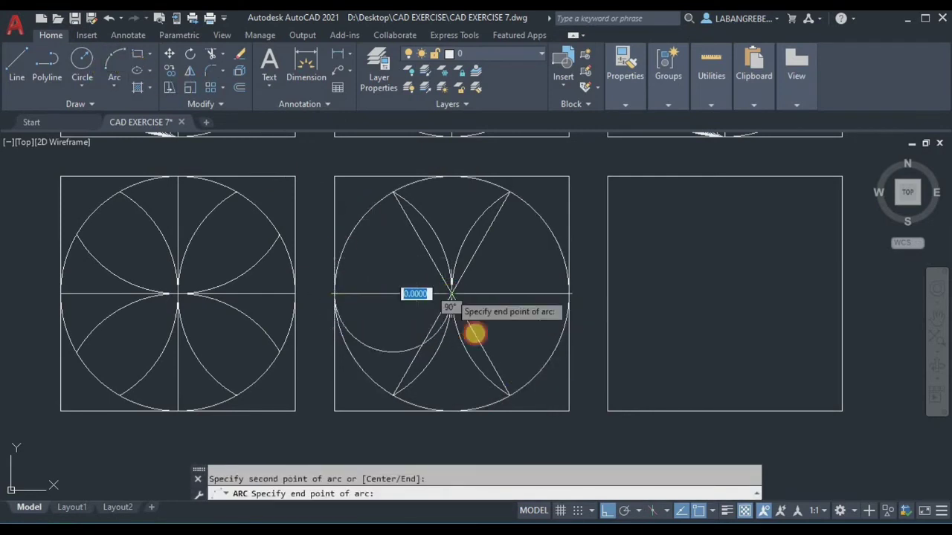
pyautogui.click(505, 394)
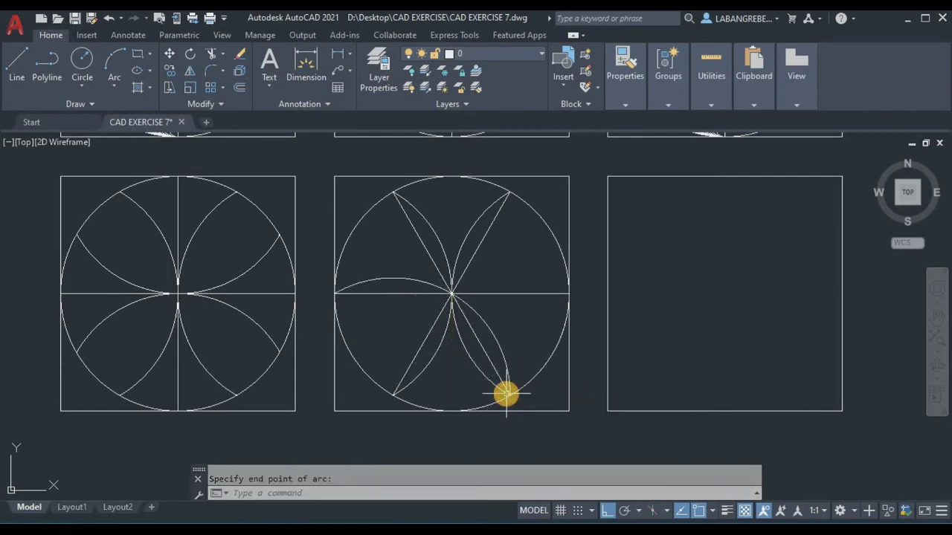
# Draw a 3-Point arc from the horizontal centre line's left end through the circle's centre to the upper-right diagonal's outer end
pyautogui.click(116, 67)
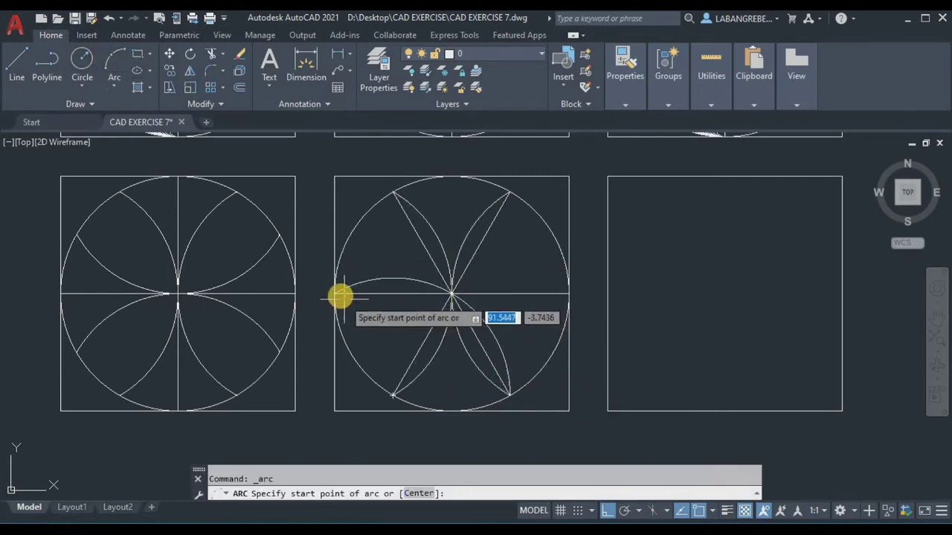
pyautogui.click(337, 295)
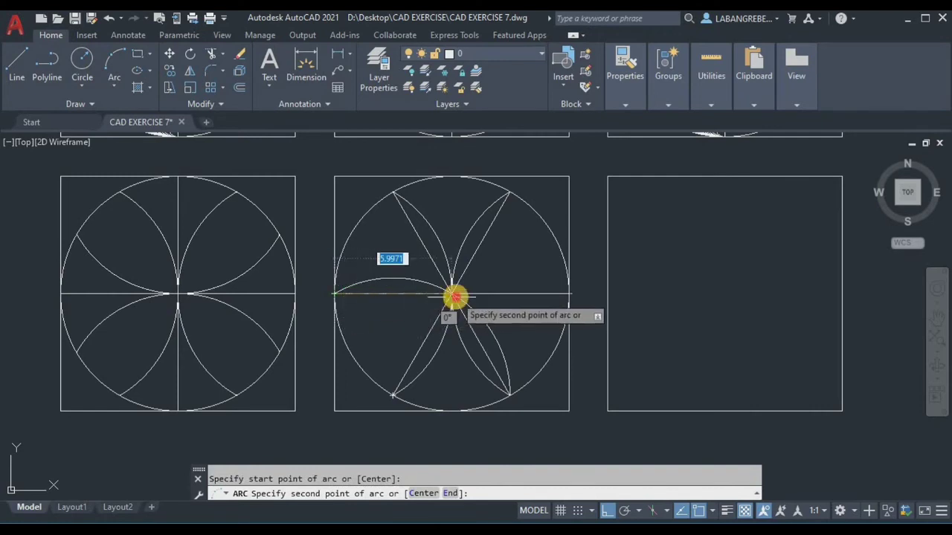
pyautogui.click(452, 296)
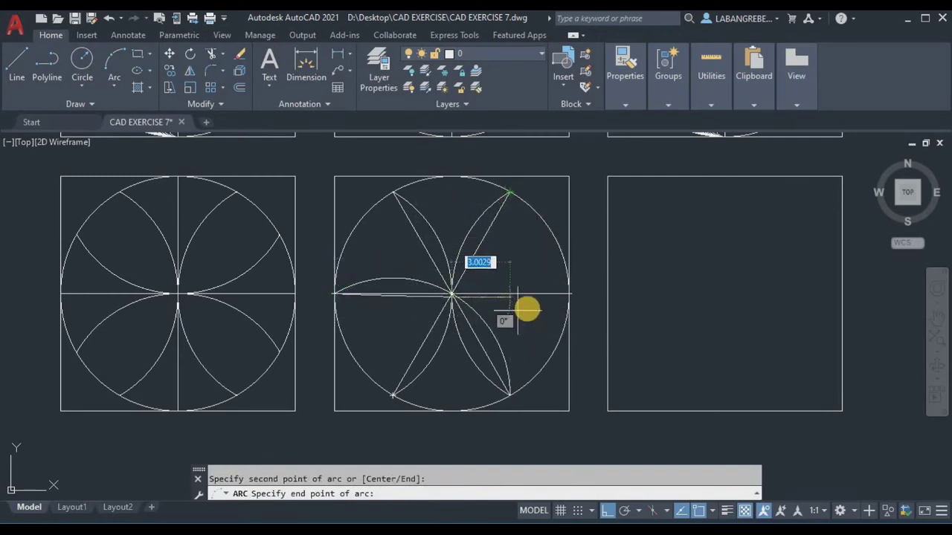
pyautogui.click(509, 193)
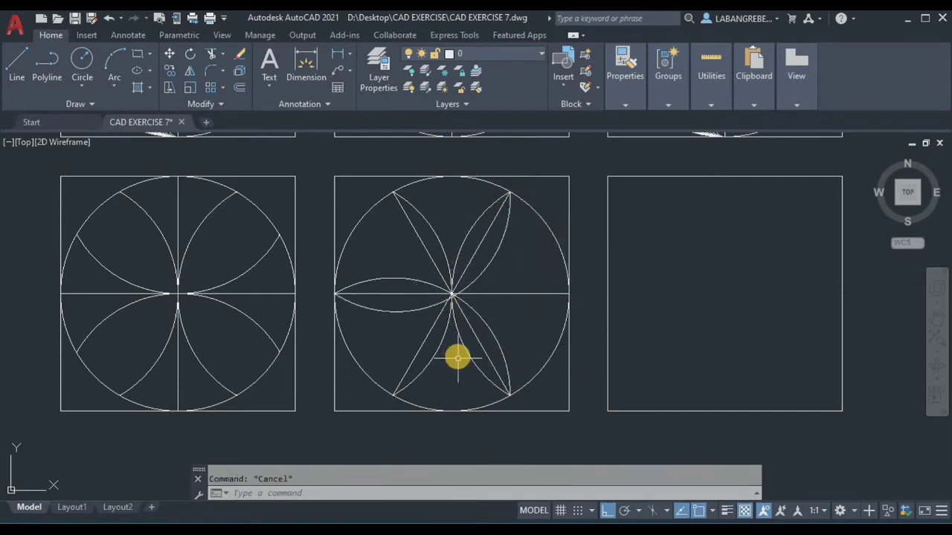
pyautogui.click(457, 332)
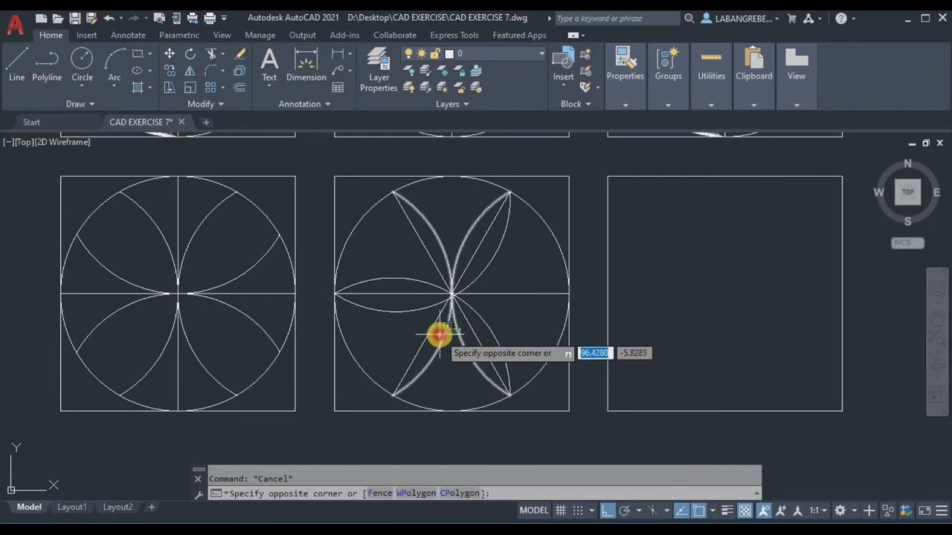
pyautogui.click(440, 334)
pyautogui.click(407, 310)
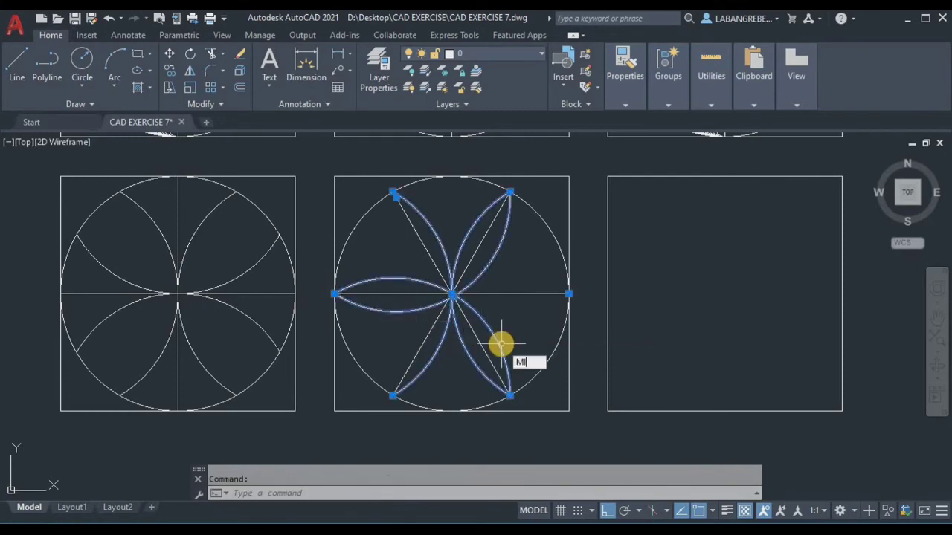
pyautogui.press('Return')
pyautogui.scroll(4, 454, 325)
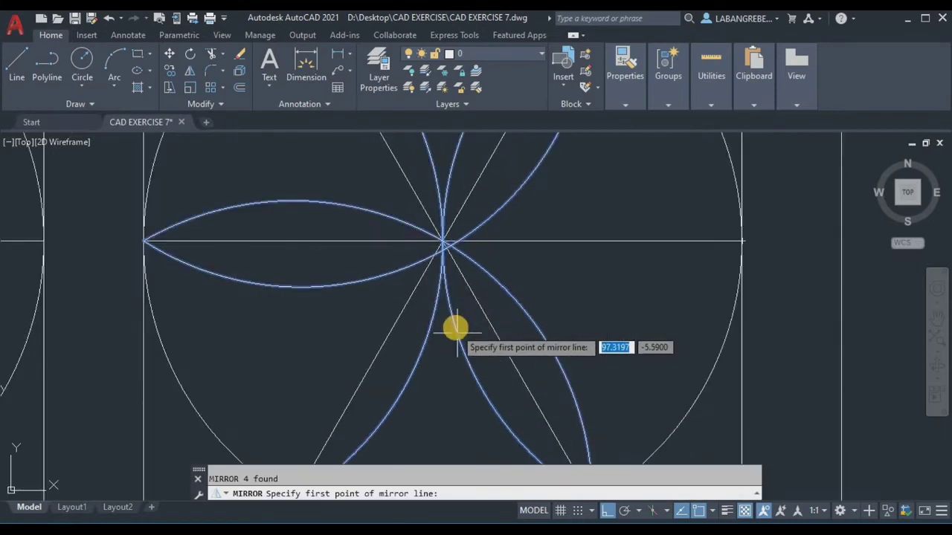
pyautogui.press('Escape')
# Erase the two petal arcs that start at the left end of box 5's horizontal centre line
pyautogui.click(462, 252)
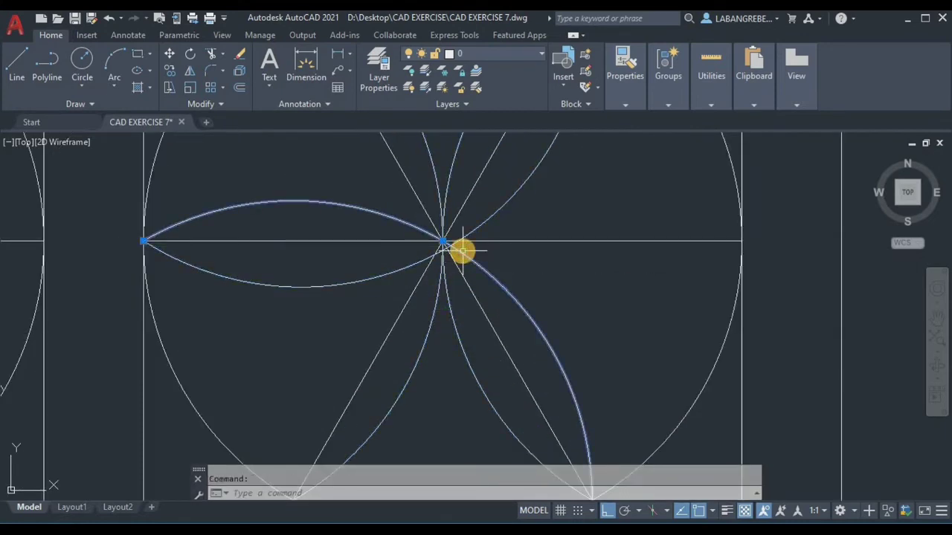
pyautogui.press('Delete')
pyautogui.scroll(-5, 467, 265)
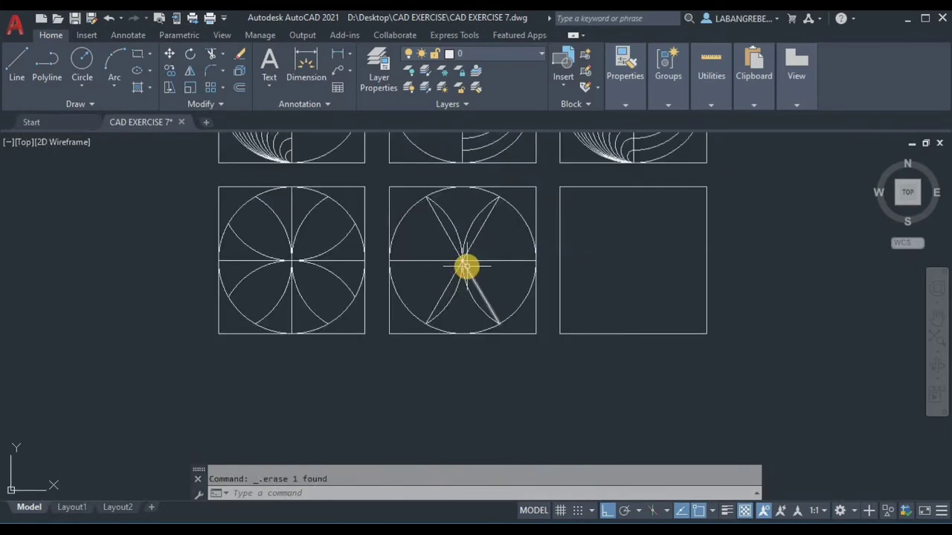
# Draw a 3-Point arc in box 5 from the horizontal centre line's left end through the circle's centre to the upper-right diagonal's outer end
pyautogui.scroll(2, 465, 266)
pyautogui.click(114, 63)
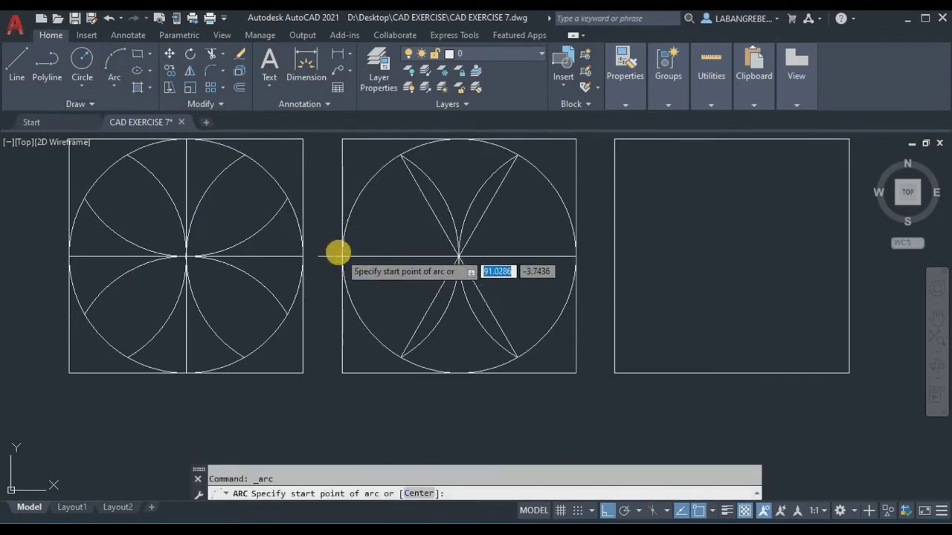
pyautogui.click(340, 254)
pyautogui.scroll(4, 448, 254)
pyautogui.click(541, 276)
pyautogui.scroll(-3, 539, 277)
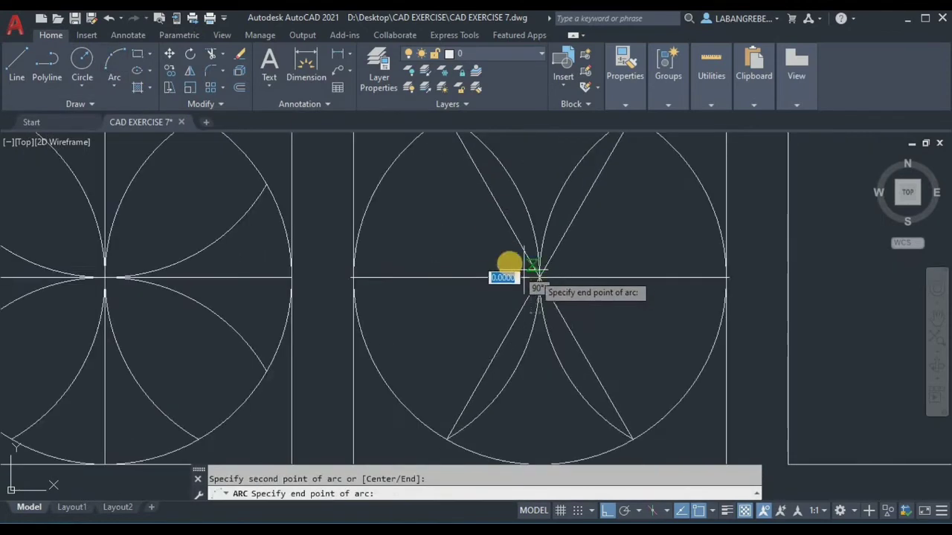
pyautogui.scroll(-2, 565, 312)
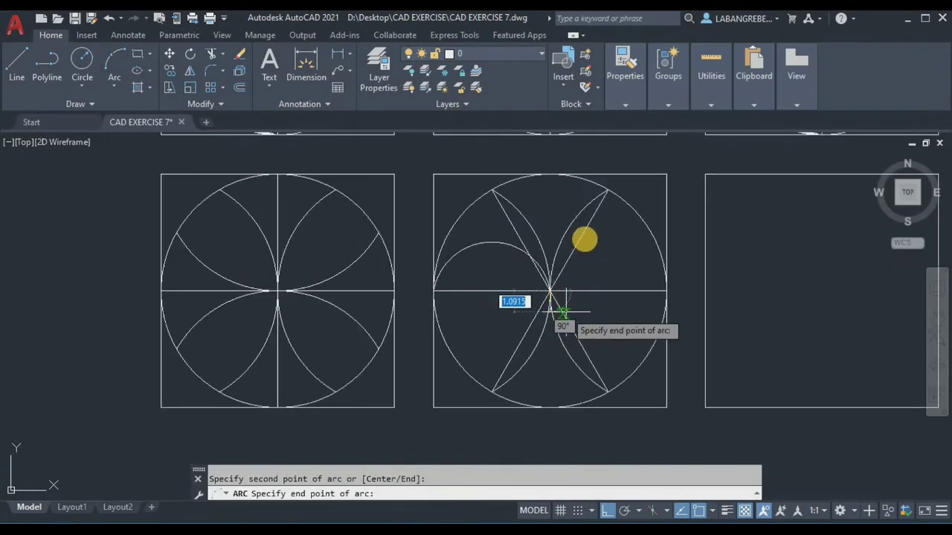
pyautogui.scroll(4, 606, 192)
pyautogui.click(610, 177)
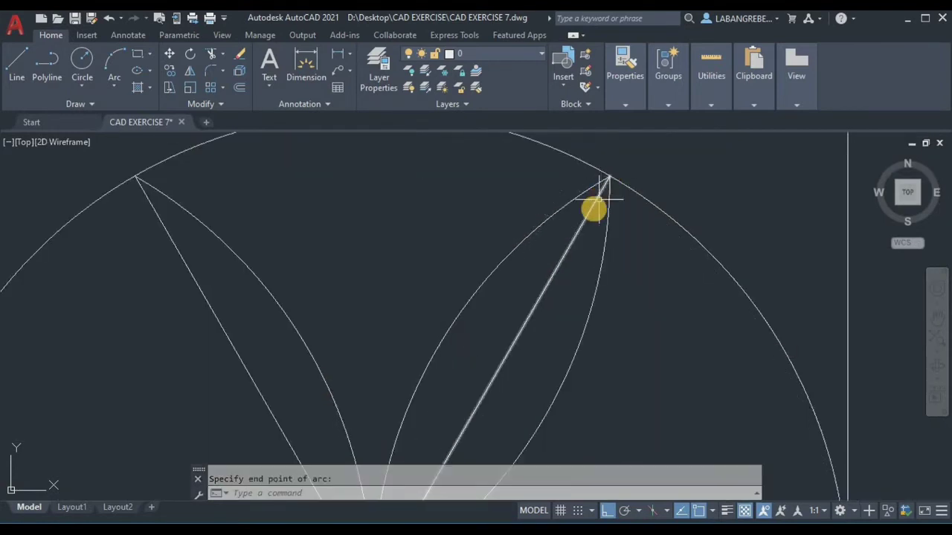
# Draw a 3-Point arc in box 5 from the horizontal centre line's left end through the circle's centre to the lower-right diagonal's outer end
pyautogui.scroll(-5, 580, 260)
pyautogui.click(117, 66)
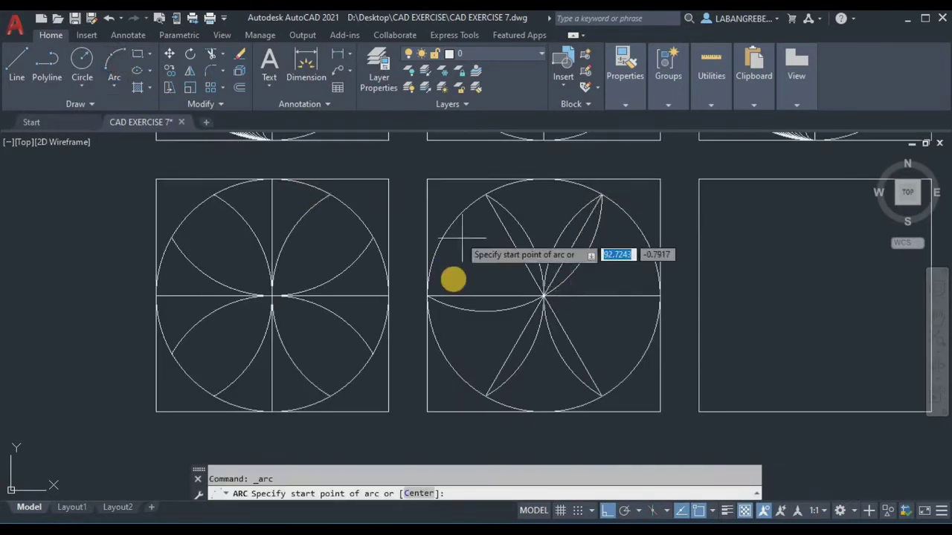
pyautogui.click(429, 296)
pyautogui.scroll(5, 523, 299)
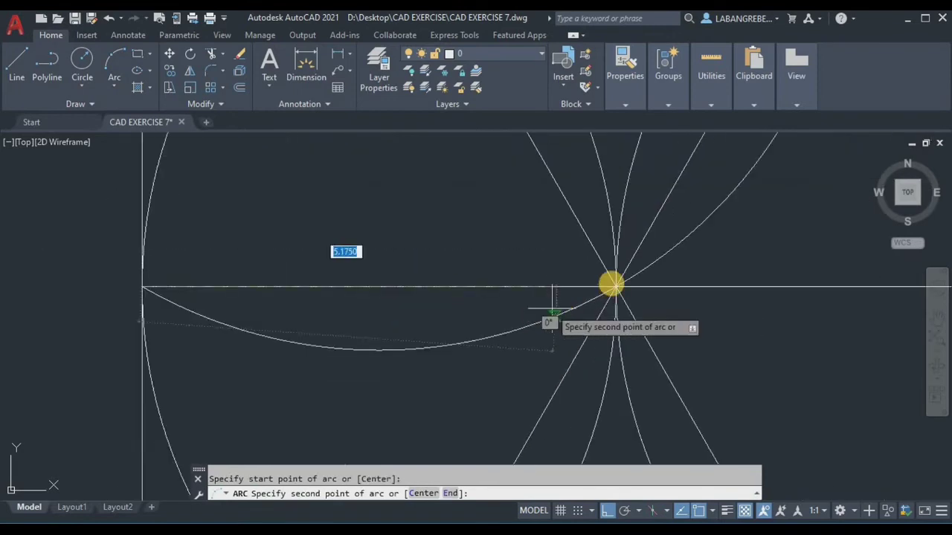
pyautogui.click(614, 283)
pyautogui.moveTo(634, 282); pyautogui.dragTo(593, 257, button='middle')
pyautogui.scroll(-5, 593, 256)
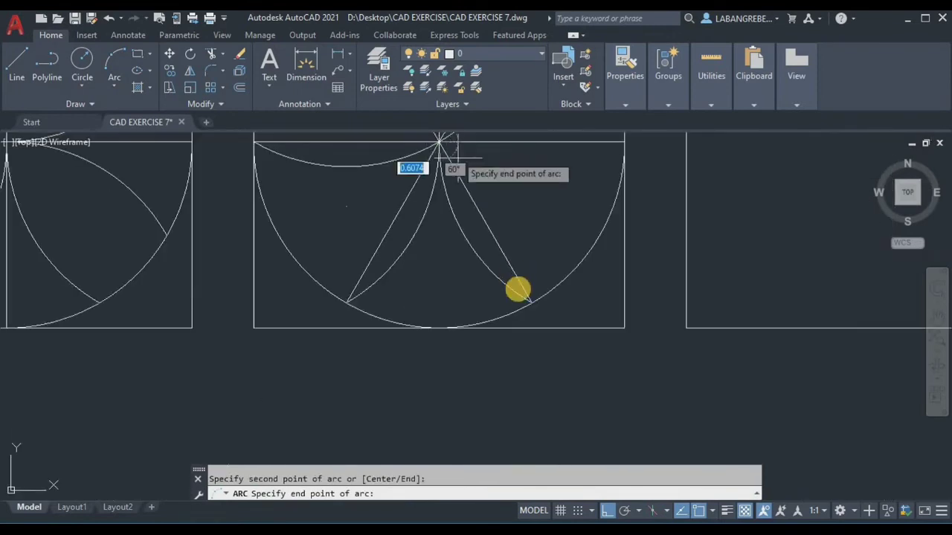
pyautogui.click(533, 301)
pyautogui.scroll(-3, 493, 196)
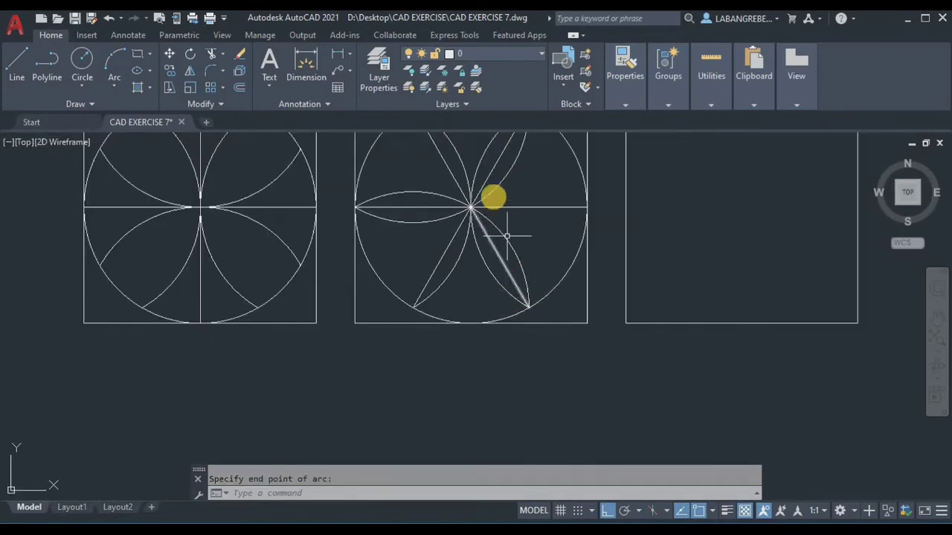
# Mirror the four petal arcs about the vertical axis through the circle's centre in box 5, keeping the original arcs
pyautogui.scroll(5, 468, 238)
pyautogui.press('Escape')
pyautogui.click(471, 238)
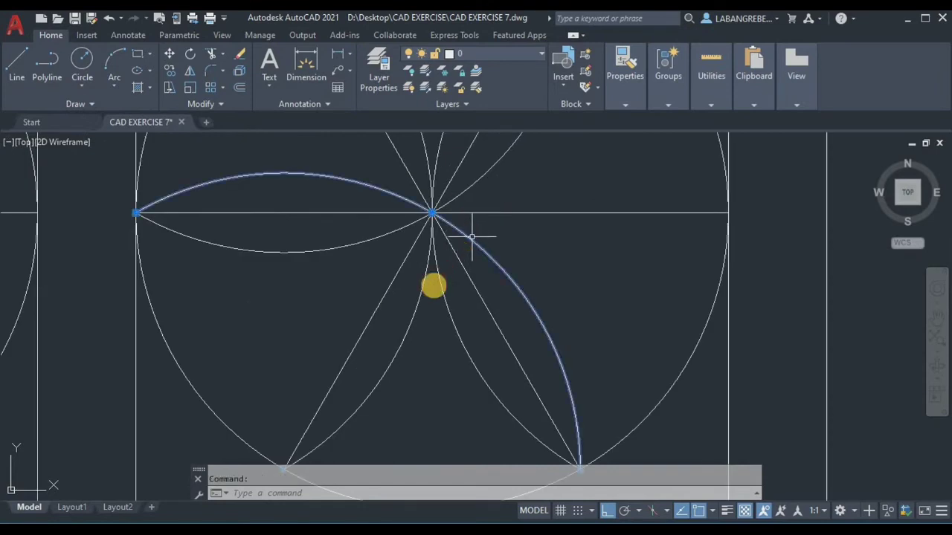
pyautogui.click(441, 283)
pyautogui.click(419, 293)
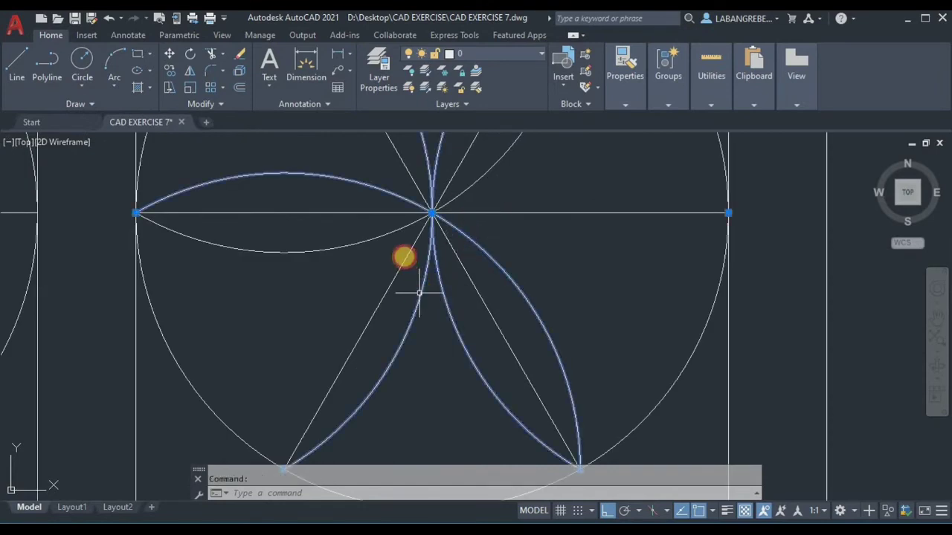
pyautogui.click(395, 237)
pyautogui.scroll(-5, 468, 238)
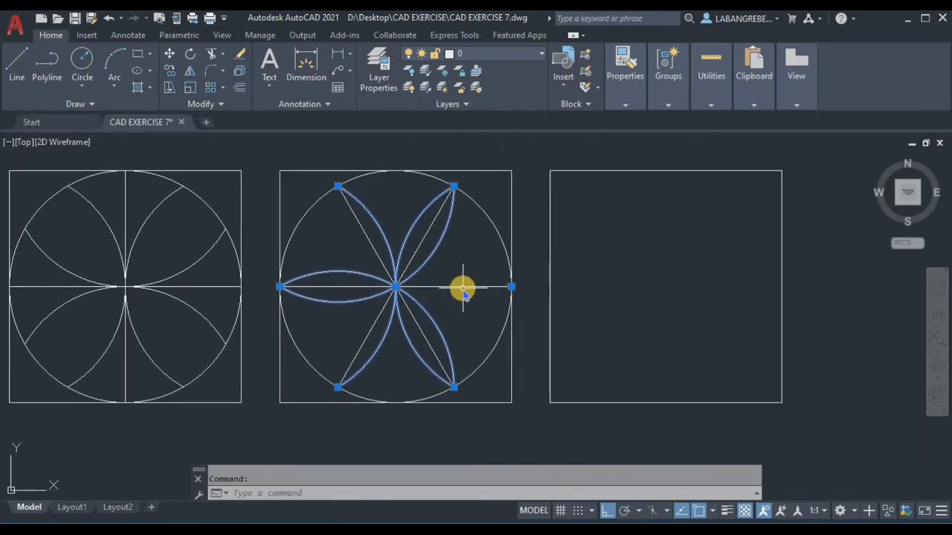
pyautogui.press('Return')
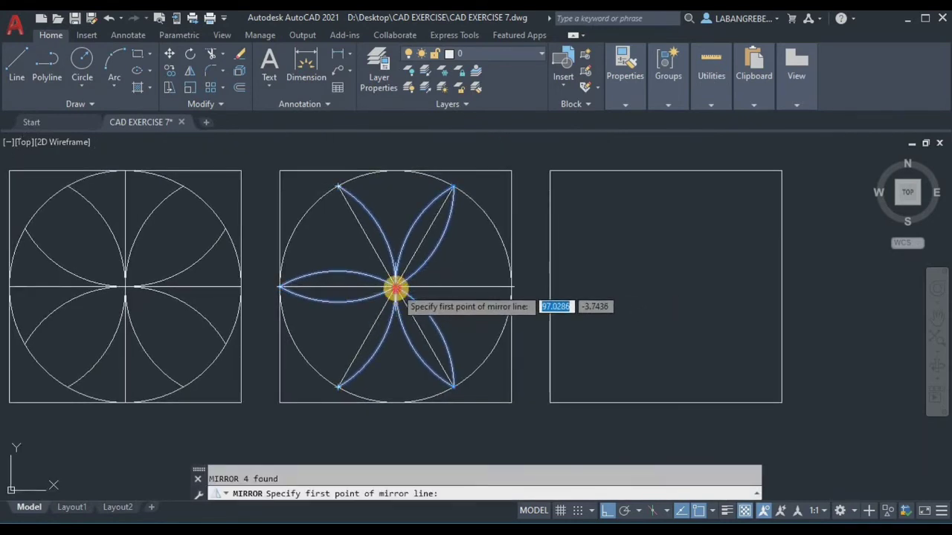
pyautogui.click(396, 287)
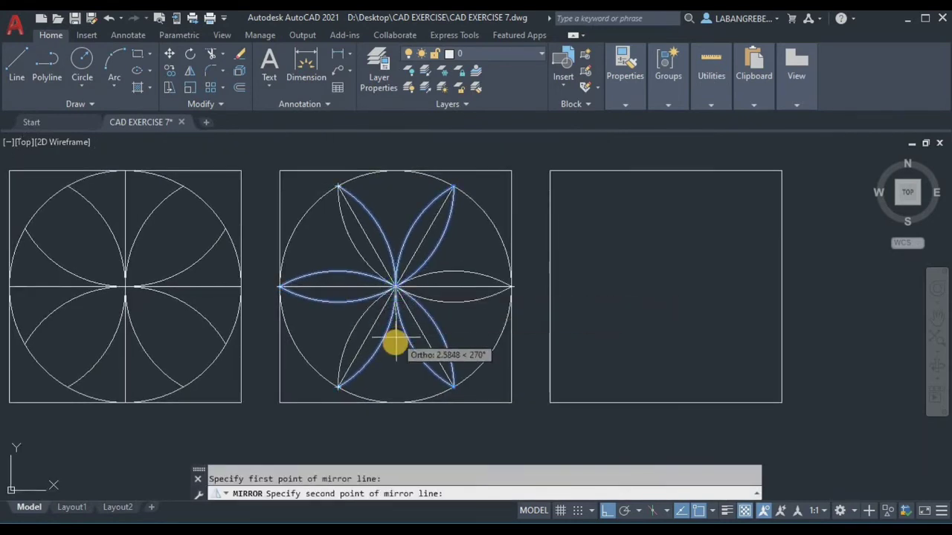
pyautogui.click(394, 385)
pyautogui.press('Return')
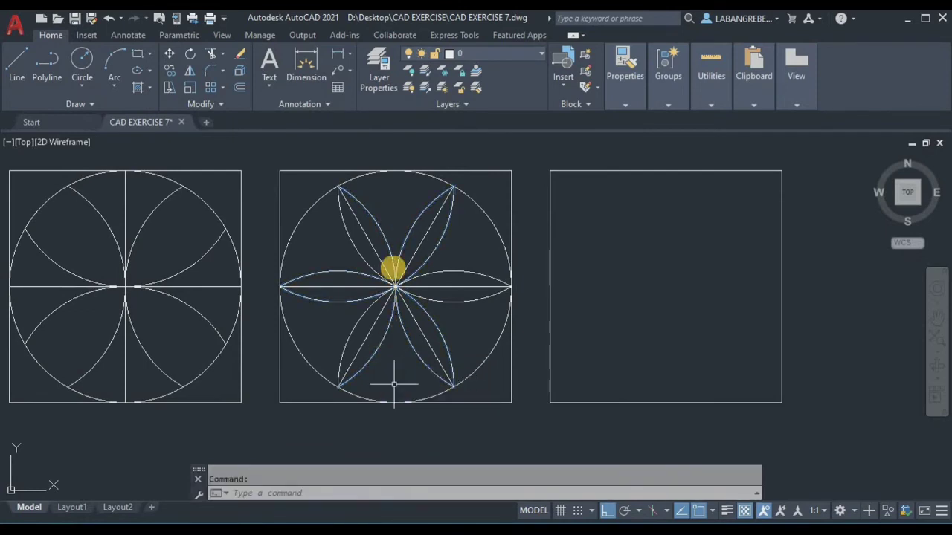
# Add a radius dimension to the right-hand arc of box 5's upper-left petal
pyautogui.scroll(2, 393, 250)
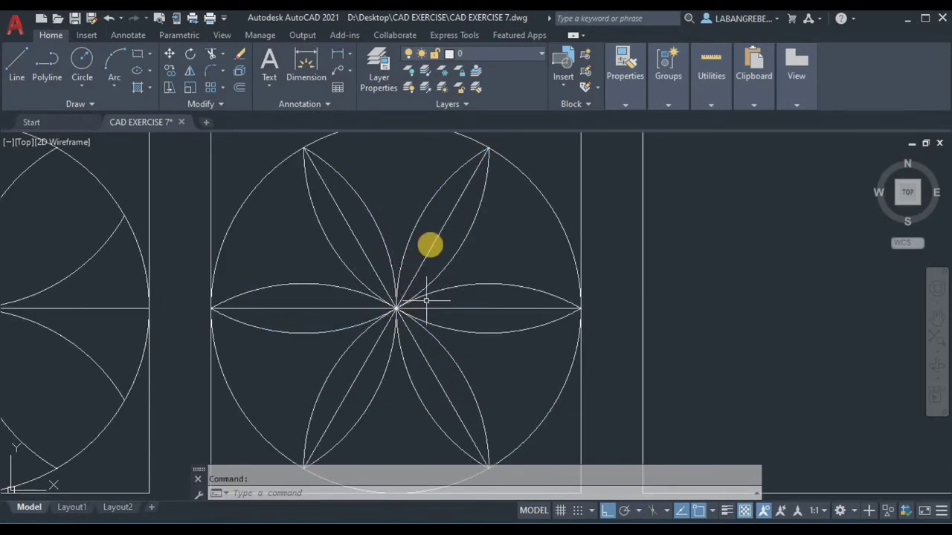
pyautogui.scroll(-2, 430, 249)
pyautogui.scroll(2, 430, 249)
pyautogui.moveTo(431, 250); pyautogui.dragTo(432, 228, button='middle')
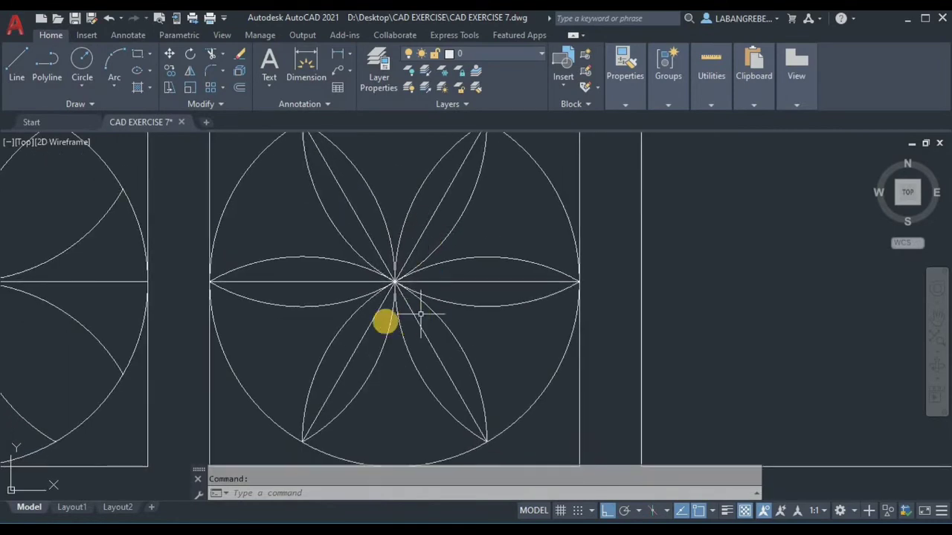
pyautogui.press('Escape')
pyautogui.click(124, 35)
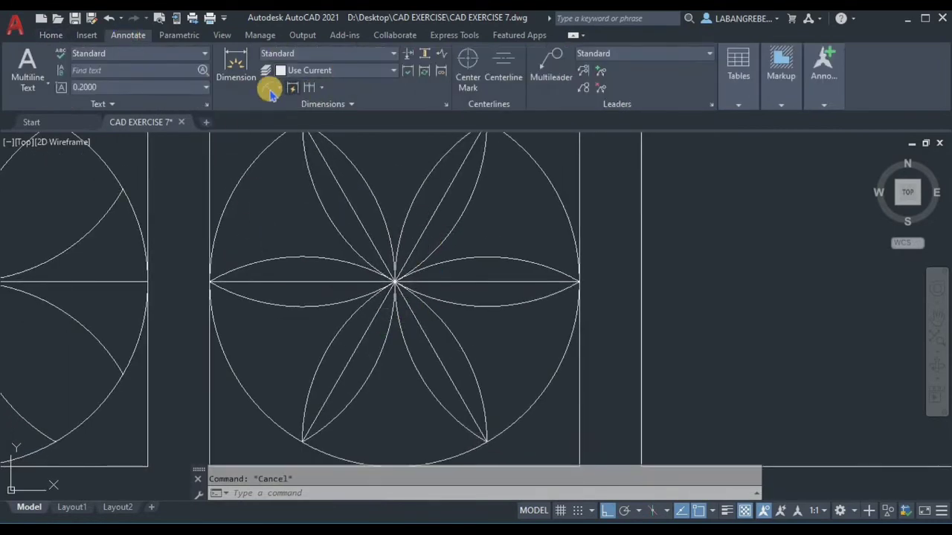
pyautogui.click(314, 128)
pyautogui.click(365, 177)
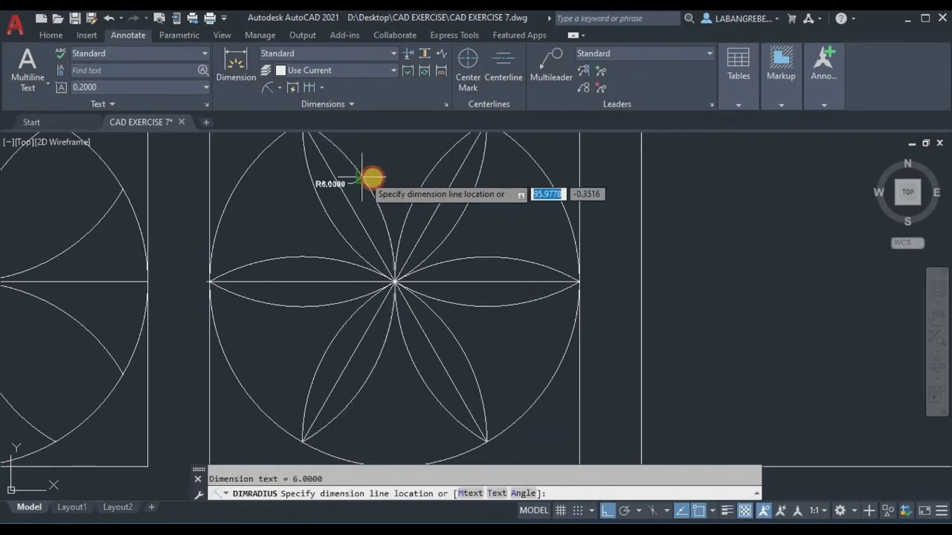
pyautogui.click(387, 167)
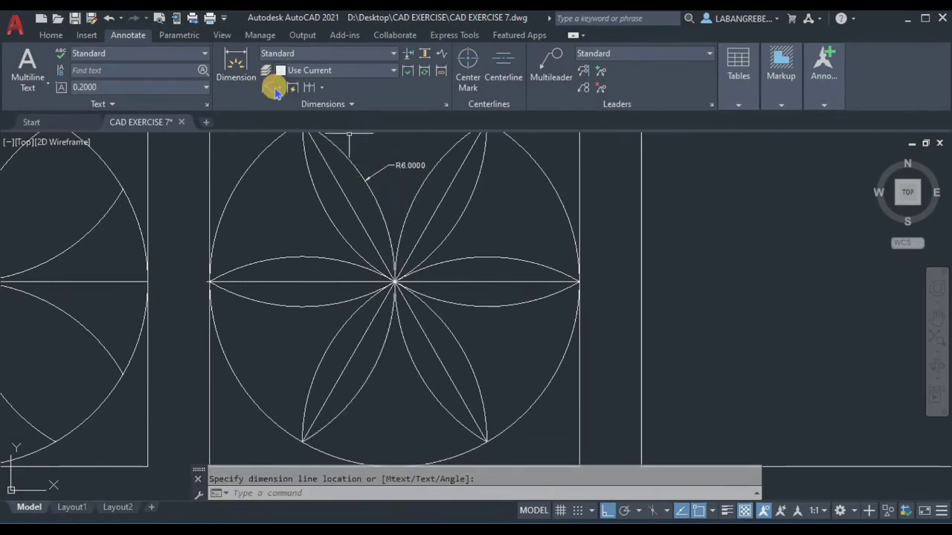
# Add a radius dimension to the right-hand arc of box 5's upper-right petal and erase both radius dimensions
pyautogui.press('space')
pyautogui.click(480, 206)
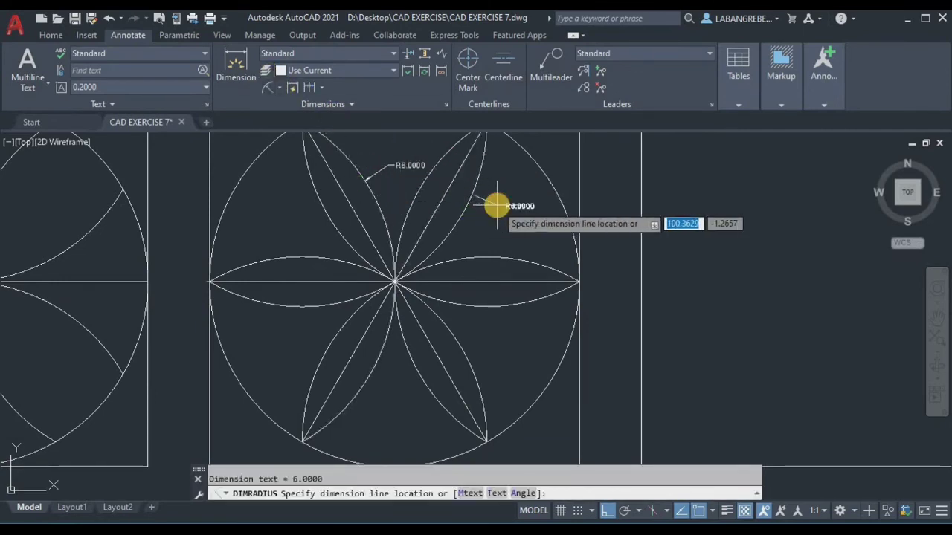
pyautogui.click(499, 206)
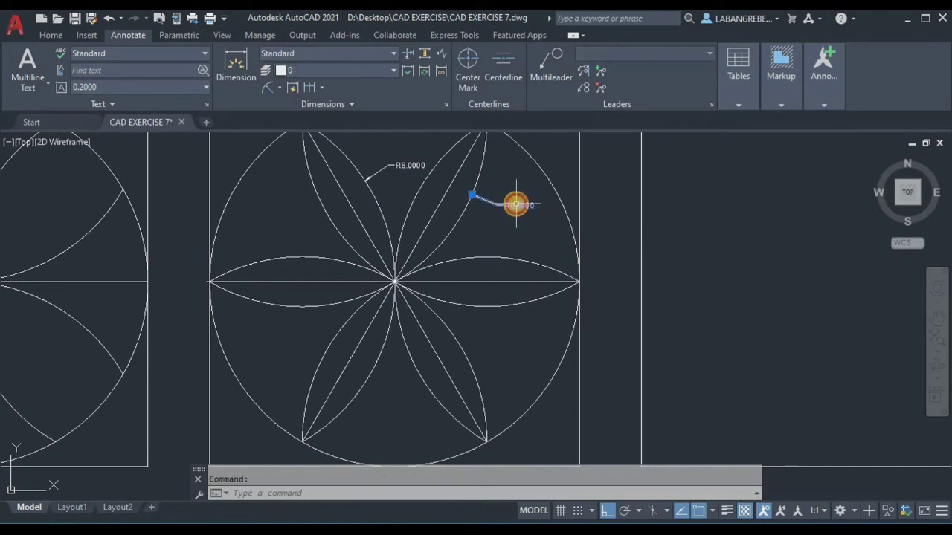
pyautogui.press('Delete')
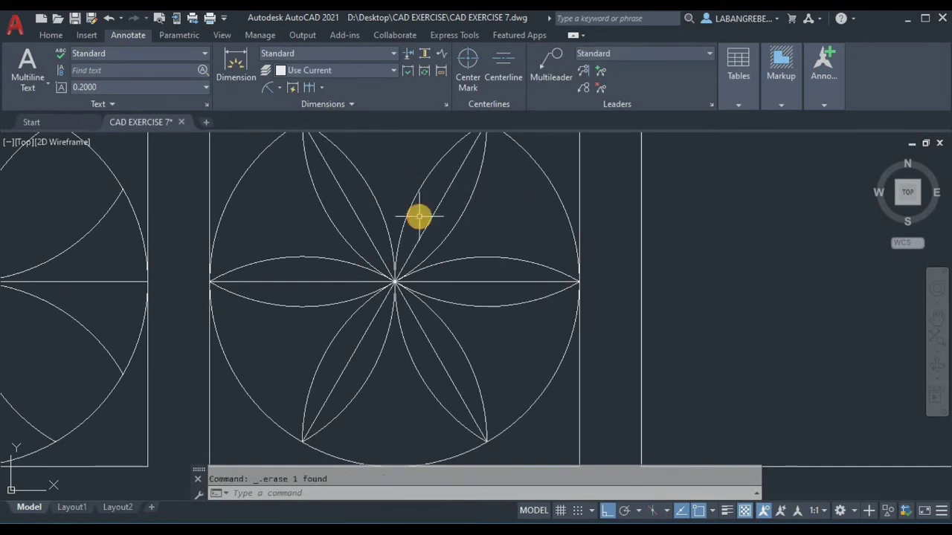
# Draw a circle of radius 6 centred on the upper-left corner of box 6
pyautogui.scroll(-3, 446, 245)
pyautogui.moveTo(490, 296); pyautogui.dragTo(493, 315, button='middle')
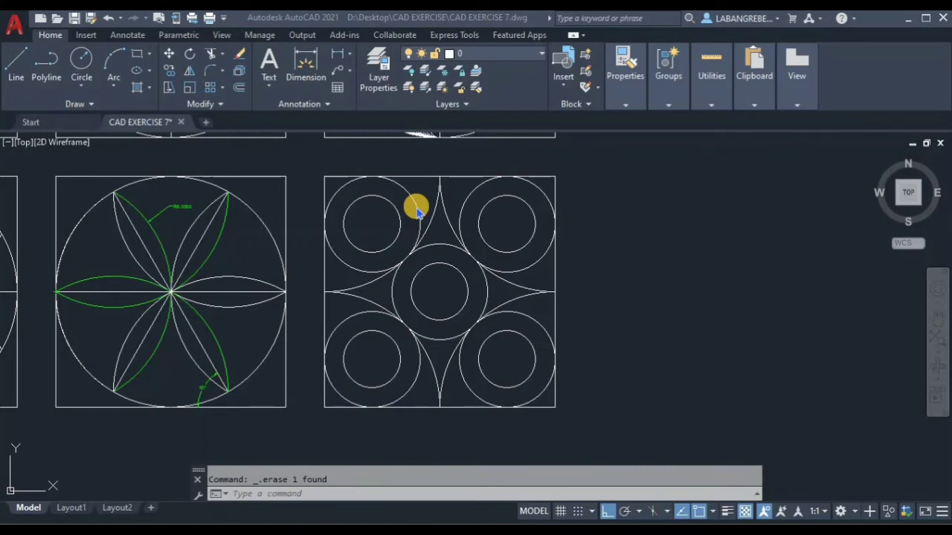
pyautogui.click(364, 486)
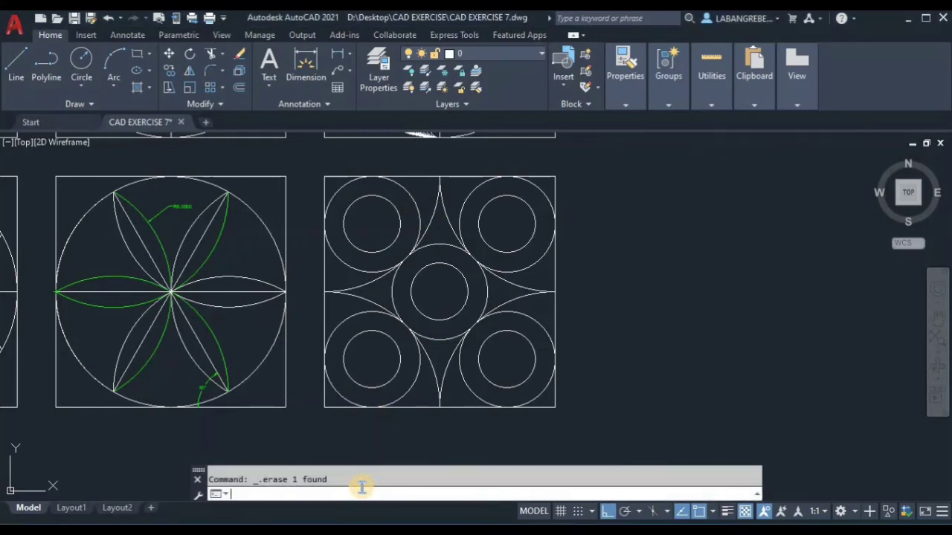
pyautogui.write('P')
pyautogui.press('Return')
pyautogui.moveTo(584, 334)
pyautogui.mouseDown()
pyautogui.moveTo(353, 298)
pyautogui.moveTo(498, 273)
pyautogui.moveTo(246, 287)
pyautogui.mouseUp()
pyautogui.moveTo(642, 291); pyautogui.dragTo(511, 296)
pyautogui.press('Escape')
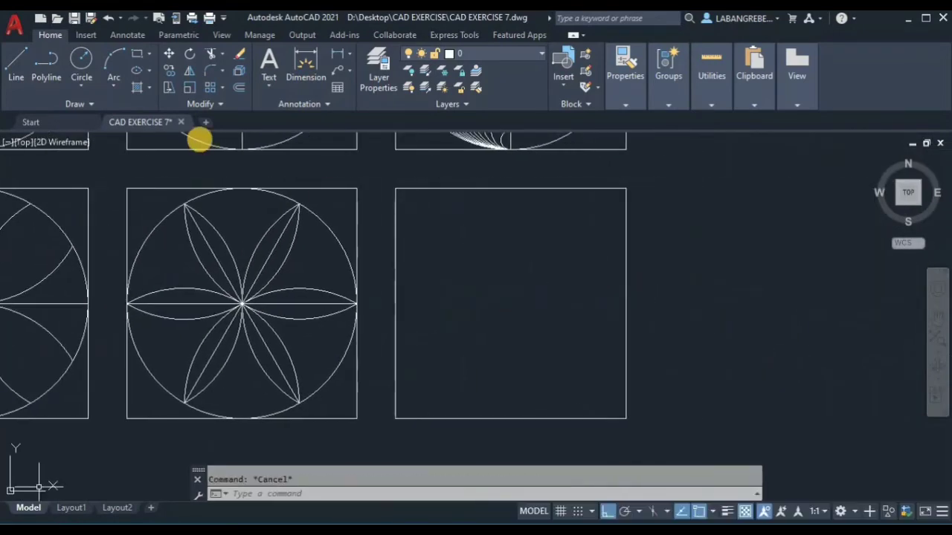
pyautogui.click(83, 87)
pyautogui.click(104, 112)
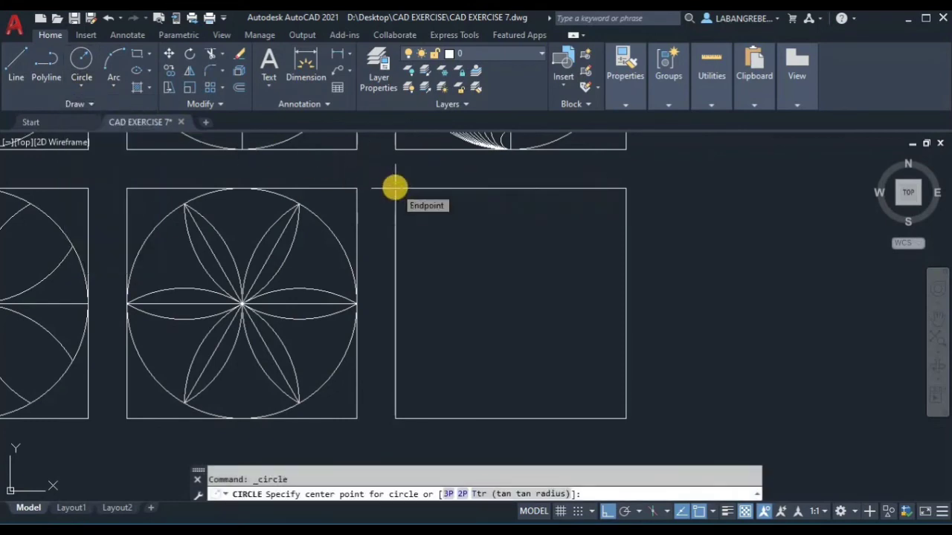
pyautogui.click(395, 189)
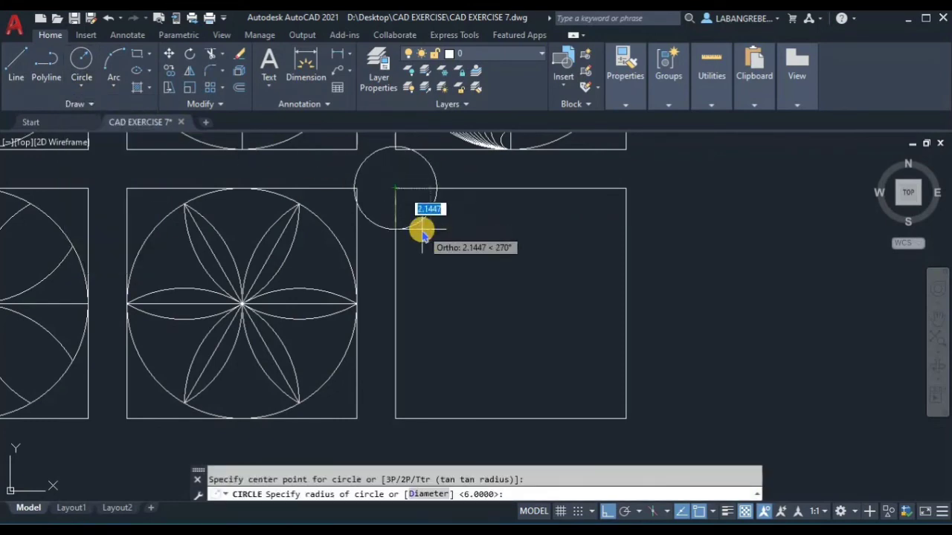
pyautogui.write('6')
pyautogui.press('Return')
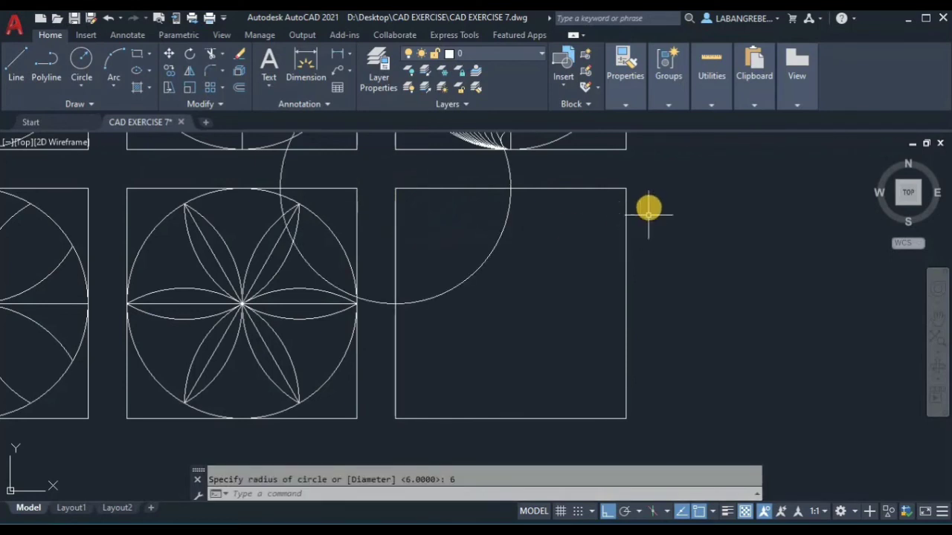
# Draw circles of radius 6 centred on the upper-right and lower-right corners of box 6
pyautogui.press('Return')
pyautogui.click(627, 189)
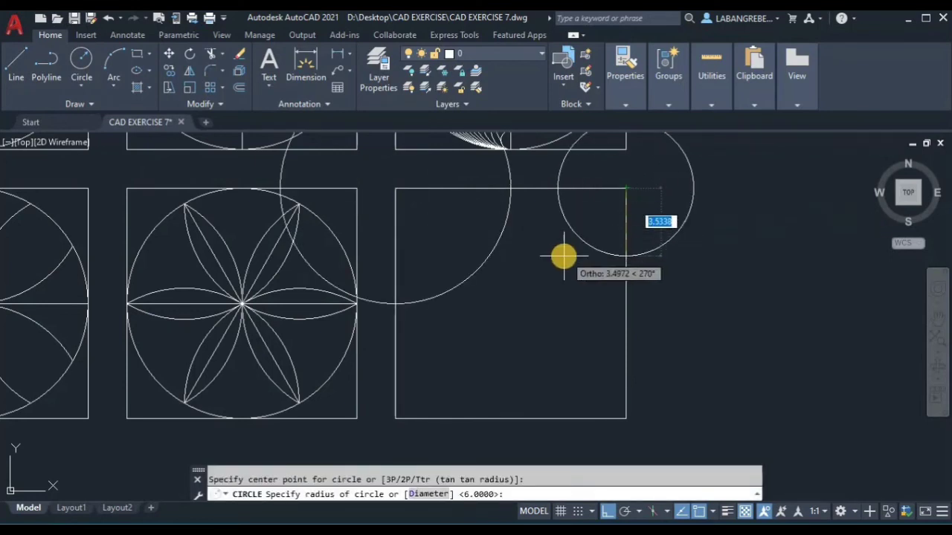
pyautogui.write('6')
pyautogui.press('Return')
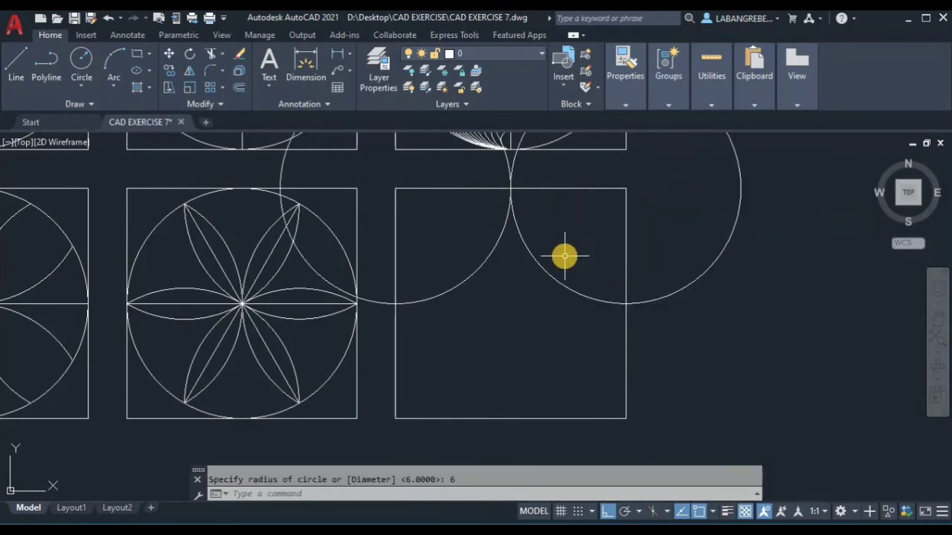
pyautogui.press('Return')
pyautogui.click(625, 420)
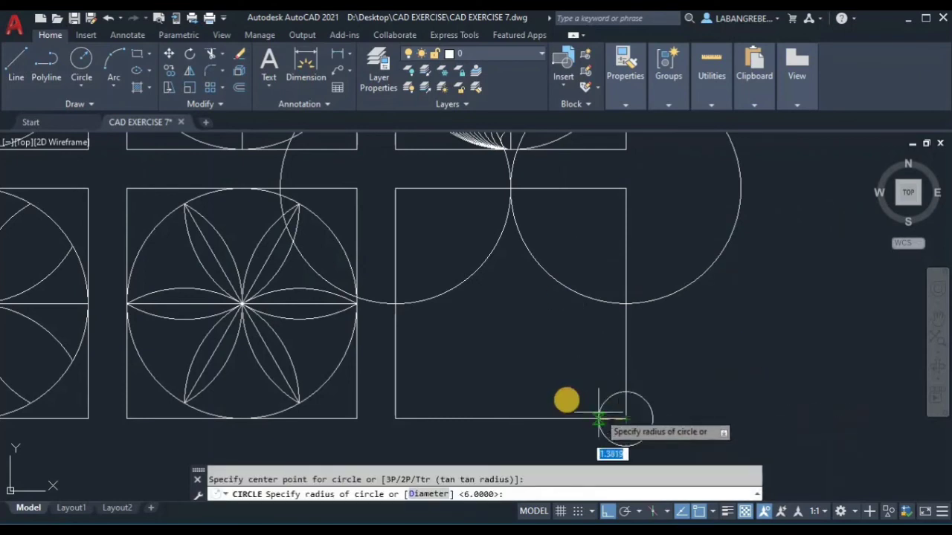
pyautogui.press('Return')
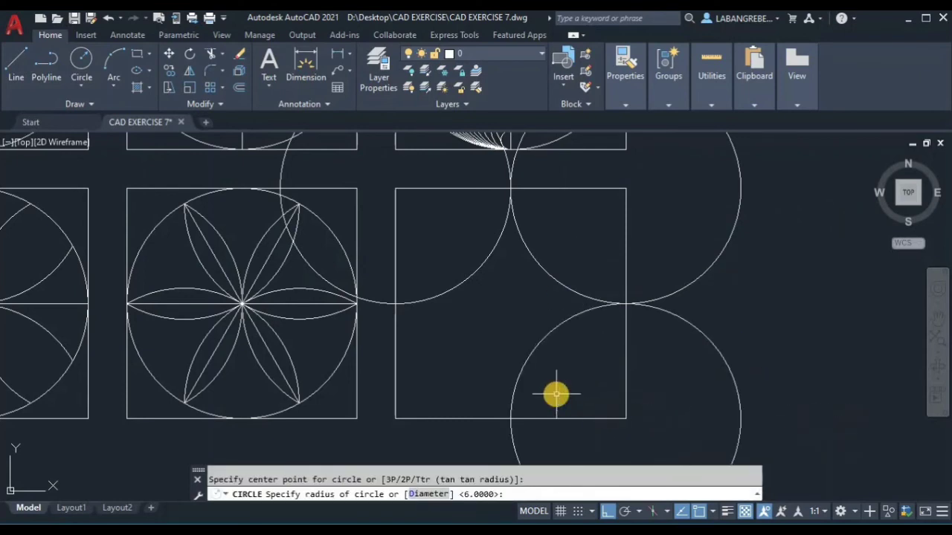
# Draw a circle of radius 6 centred on the lower-left corner of box 6
pyautogui.press('Return')
pyautogui.click(395, 420)
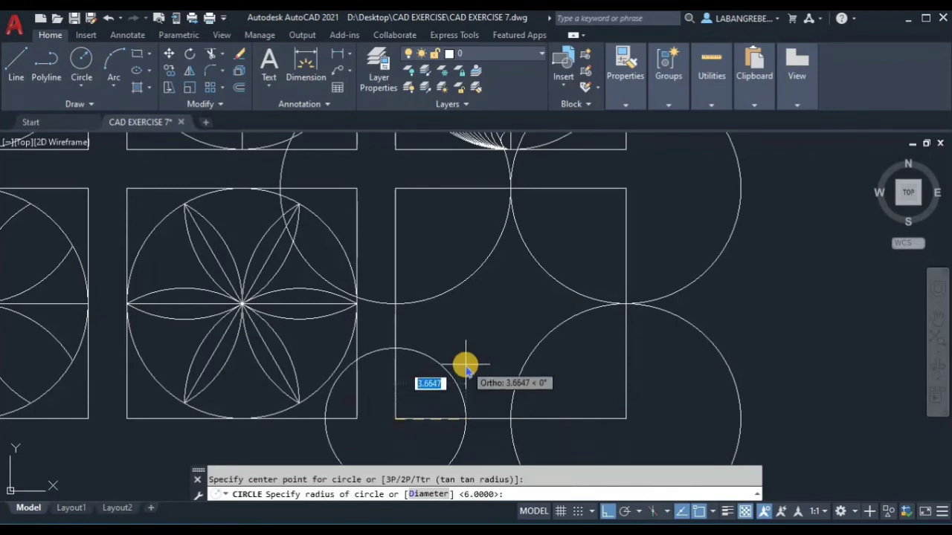
pyautogui.write('6')
pyautogui.press('Return')
pyautogui.press('Escape')
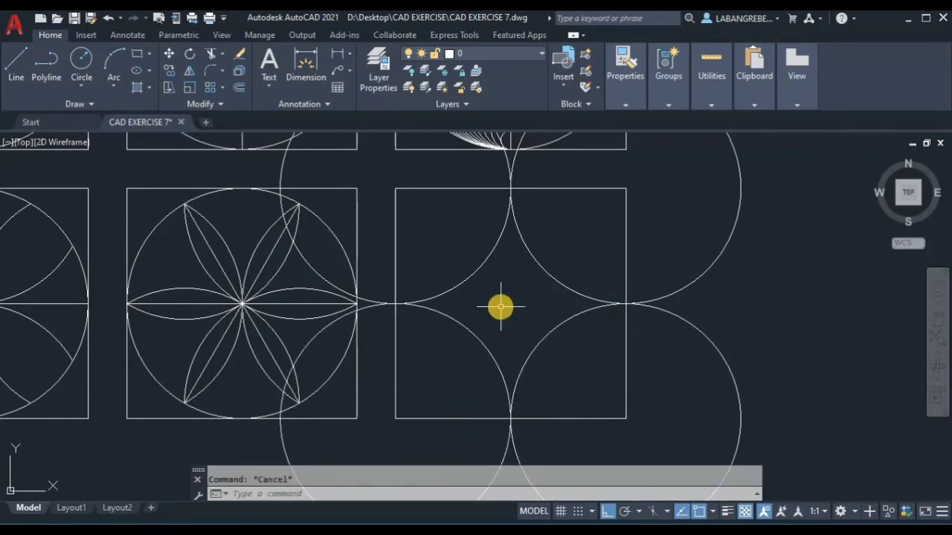
# Trim away the parts of the four corner circles outside box 6, using its square as the cutting edge
pyautogui.press('Return')
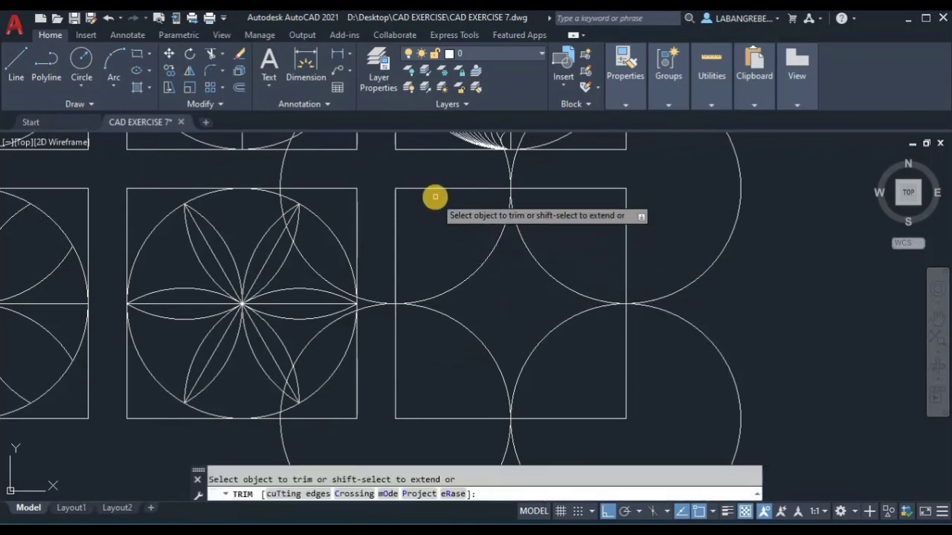
pyautogui.press('Return')
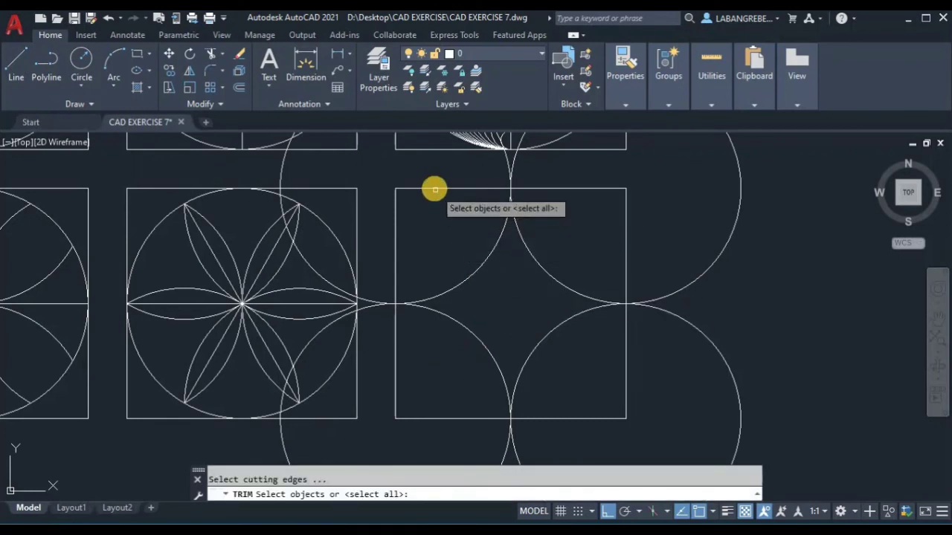
pyautogui.click(434, 189)
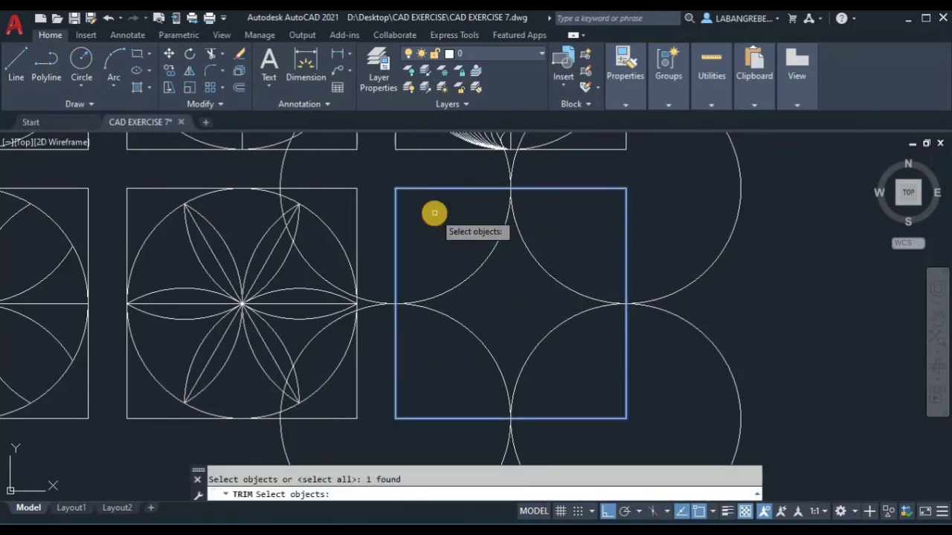
pyautogui.press('Return')
pyautogui.moveTo(640, 290)
pyautogui.mouseDown()
pyautogui.moveTo(664, 328)
pyautogui.moveTo(651, 262)
pyautogui.mouseUp()
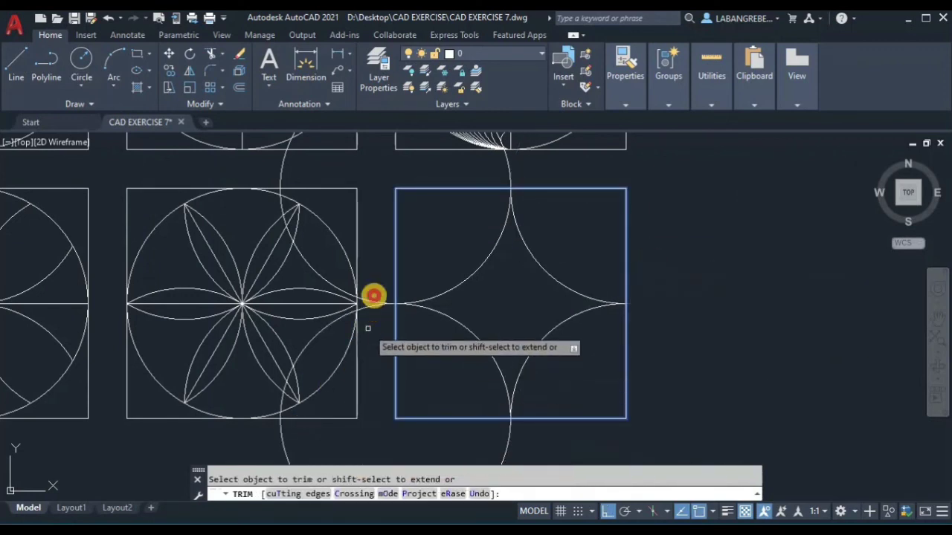
pyautogui.moveTo(371, 326); pyautogui.dragTo(381, 273)
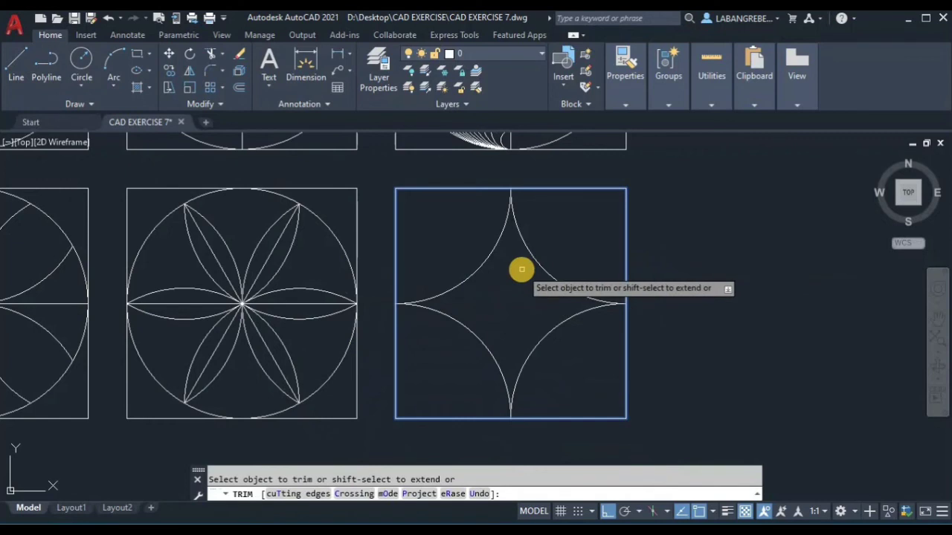
pyautogui.press('Escape')
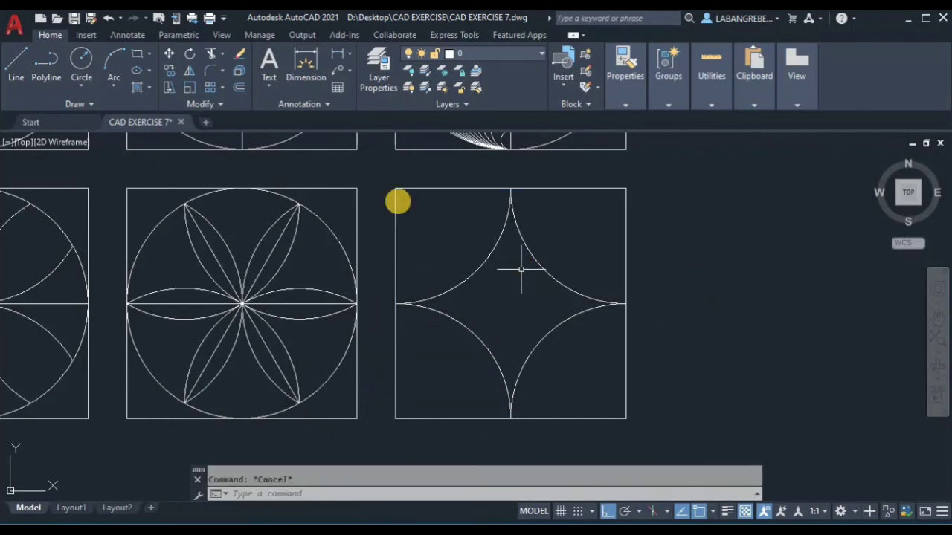
pyautogui.click(82, 87)
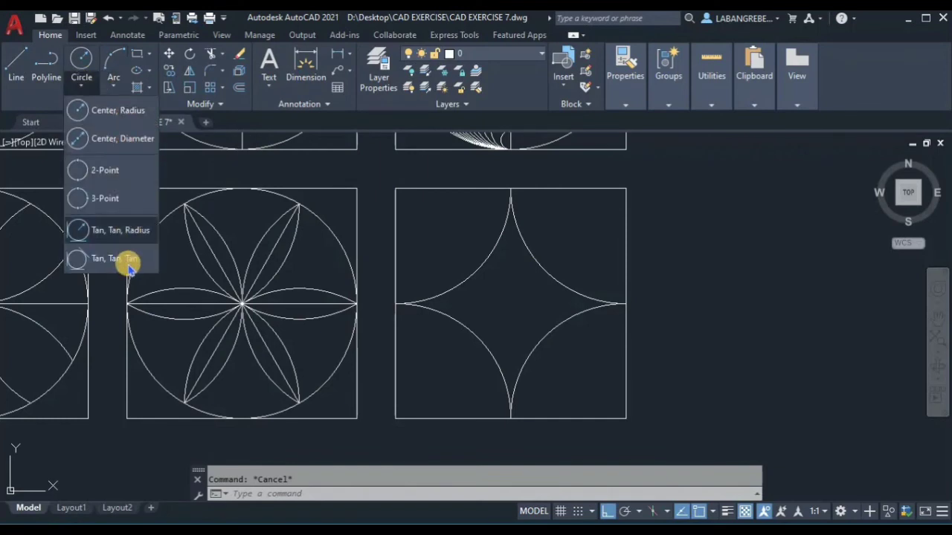
pyautogui.click(295, 493)
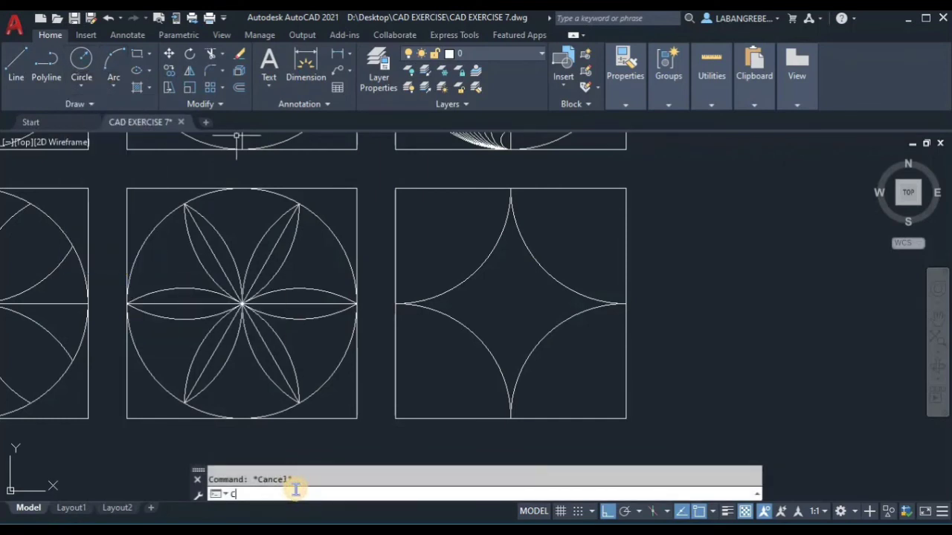
pyautogui.write('c')
pyautogui.press('Return')
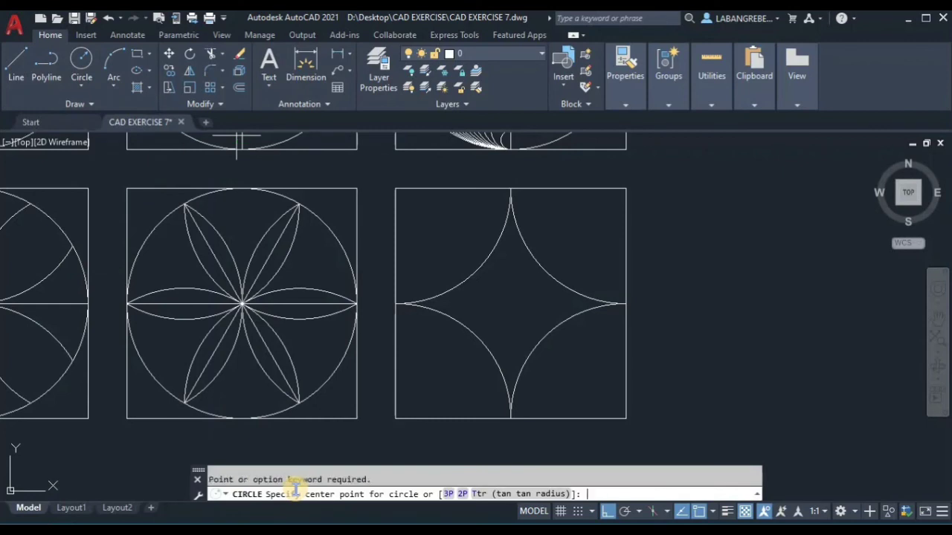
pyautogui.press('Escape')
# Draw Tan, Tan, Tan circles in box 6's upper-left and upper-right corners, each tangent to the two adjacent square sides and the corner arc
pyautogui.click(82, 87)
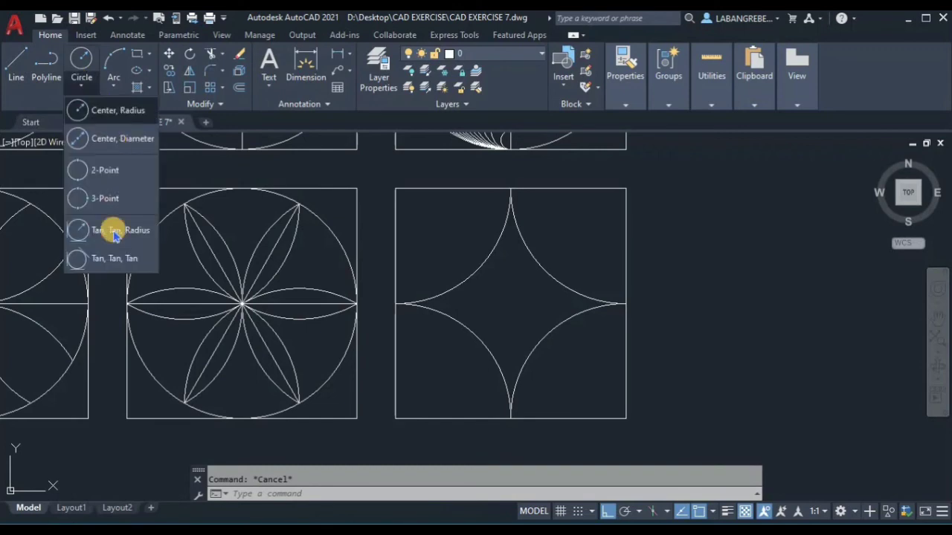
pyautogui.click(113, 260)
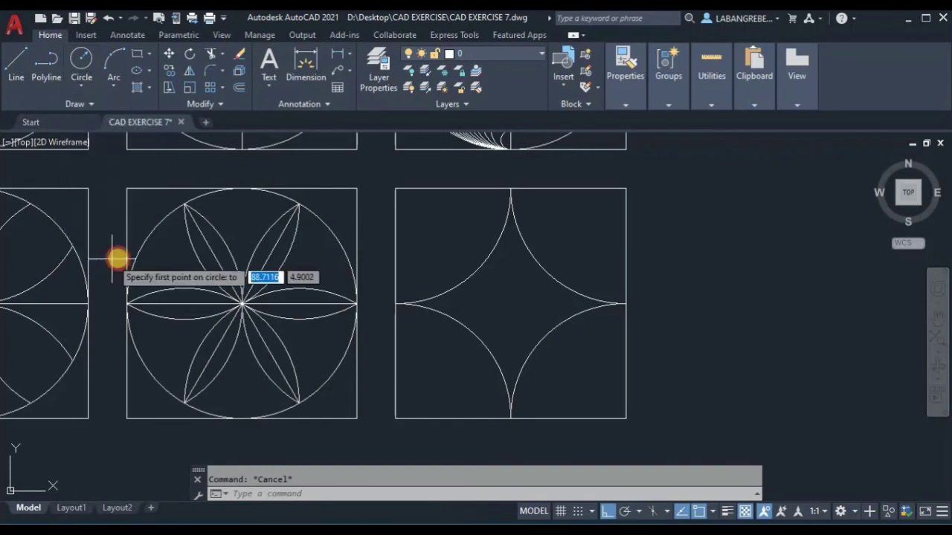
pyautogui.click(394, 225)
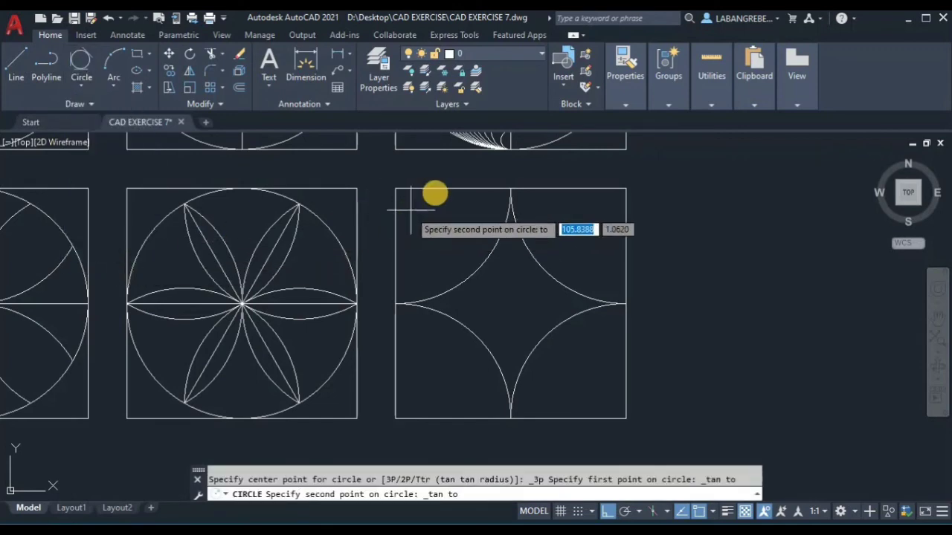
pyautogui.click(441, 188)
pyautogui.click(477, 266)
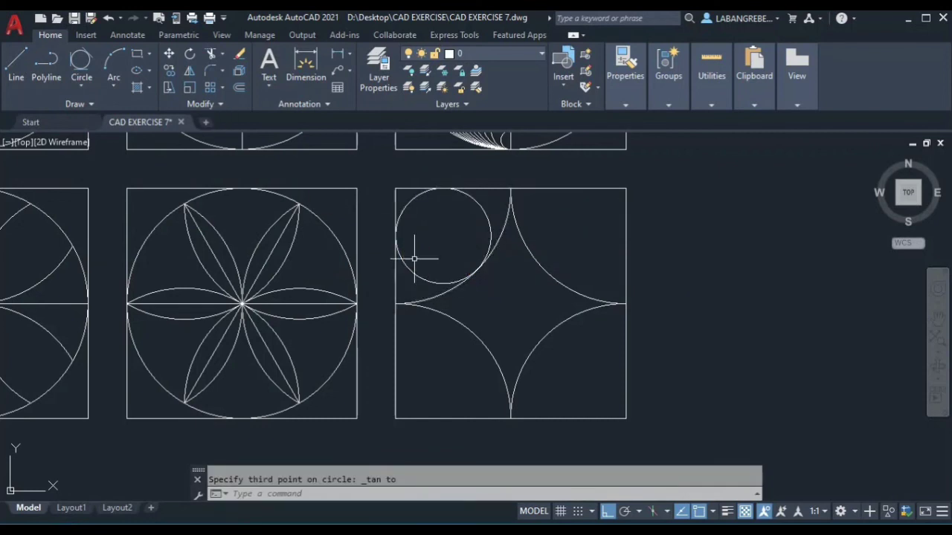
pyautogui.click(78, 56)
pyautogui.click(593, 189)
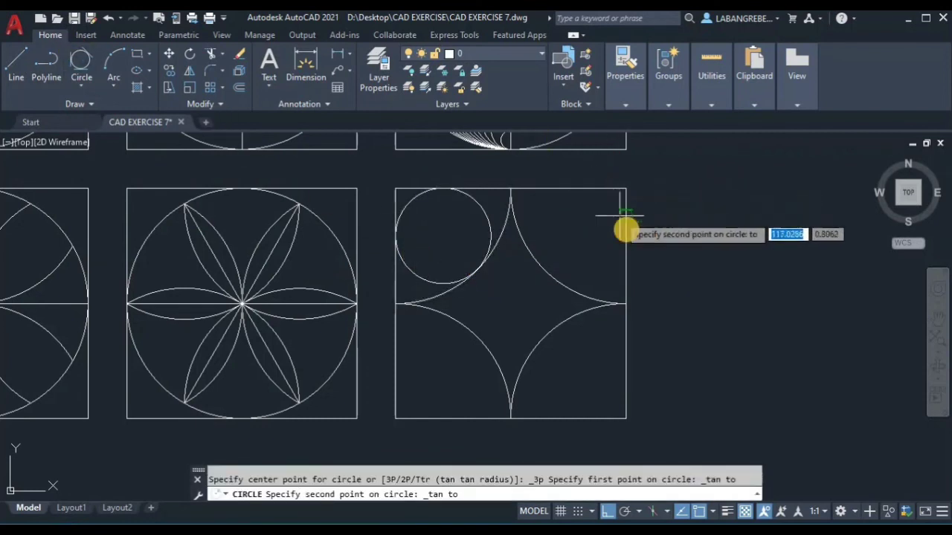
pyautogui.click(627, 231)
pyautogui.click(558, 274)
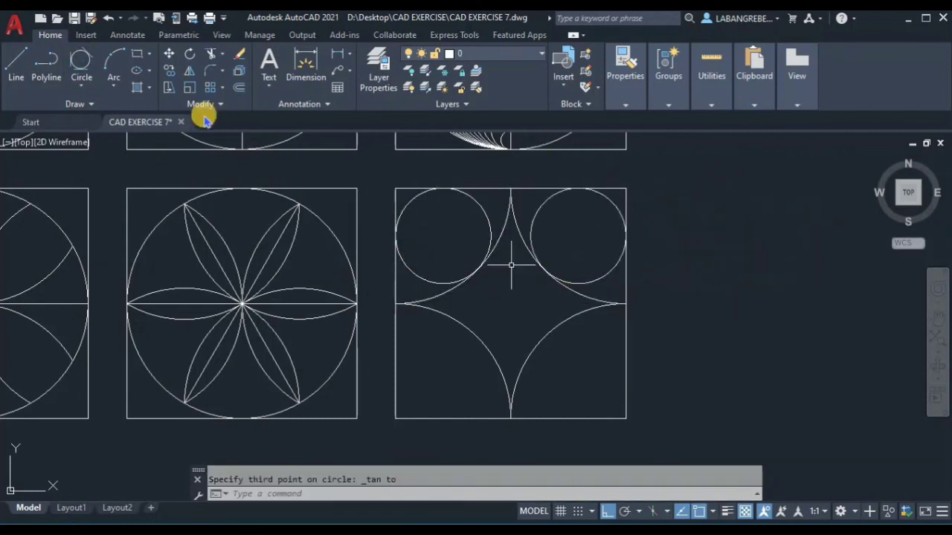
# Draw Tan, Tan, Tan circles in box 6's lower-left and lower-right corners, each tangent to the corner arc and the two adjacent square sides
pyautogui.click(81, 56)
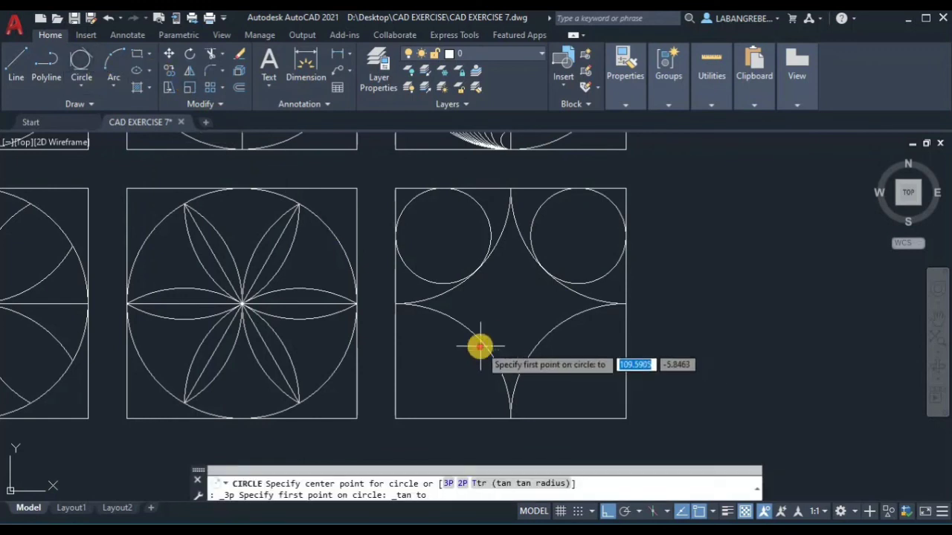
pyautogui.click(480, 339)
pyautogui.click(440, 418)
pyautogui.click(396, 351)
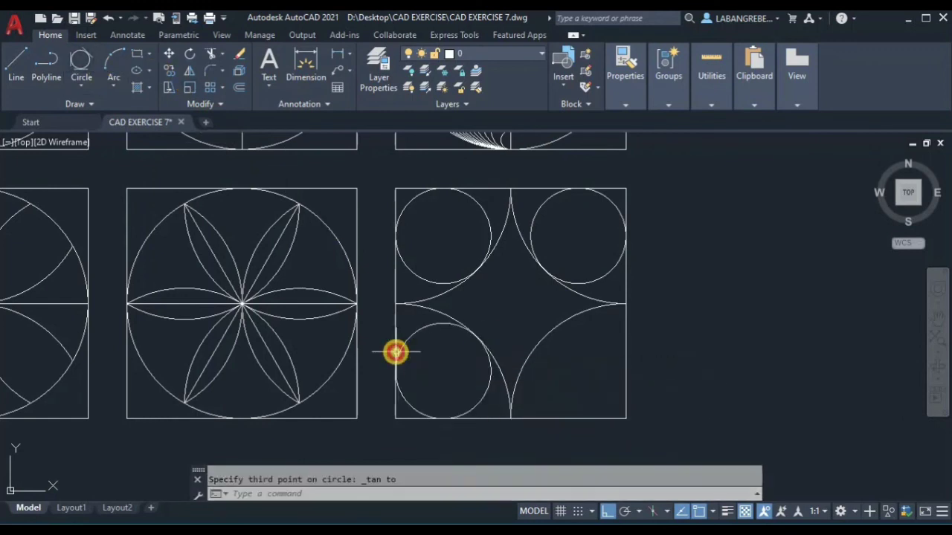
pyautogui.click(81, 58)
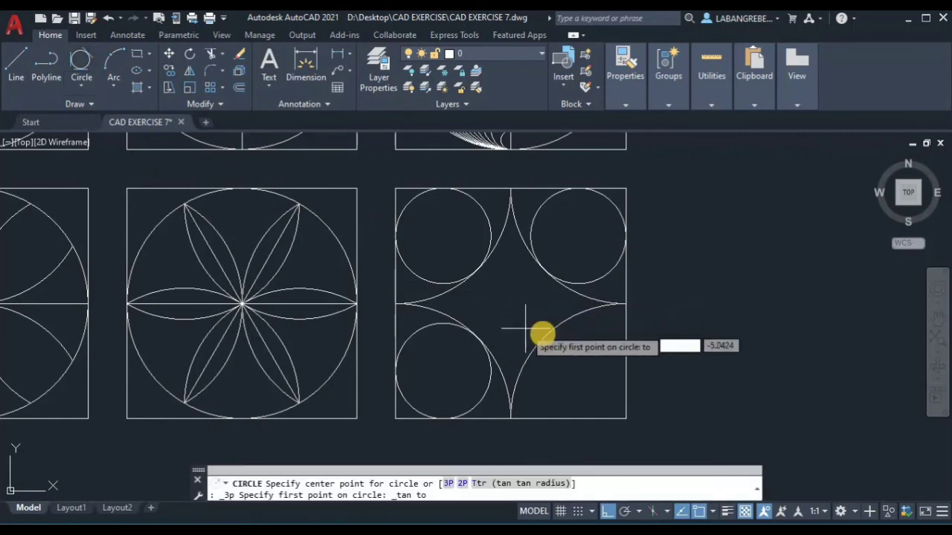
pyautogui.click(545, 335)
pyautogui.click(601, 418)
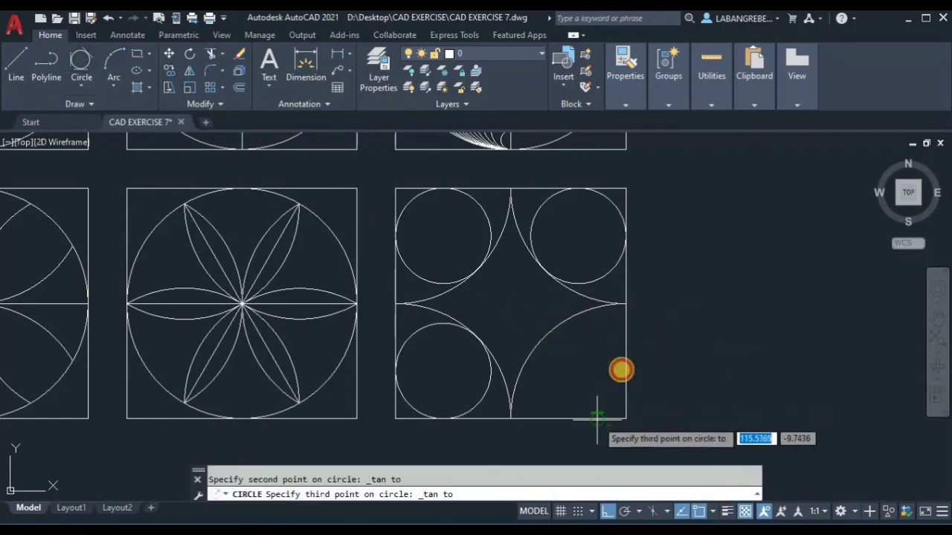
pyautogui.click(624, 363)
# Draw a Tan, Tan, Tan circle at the centre of box 6, tangent to the surrounding corner arcs
pyautogui.click(81, 58)
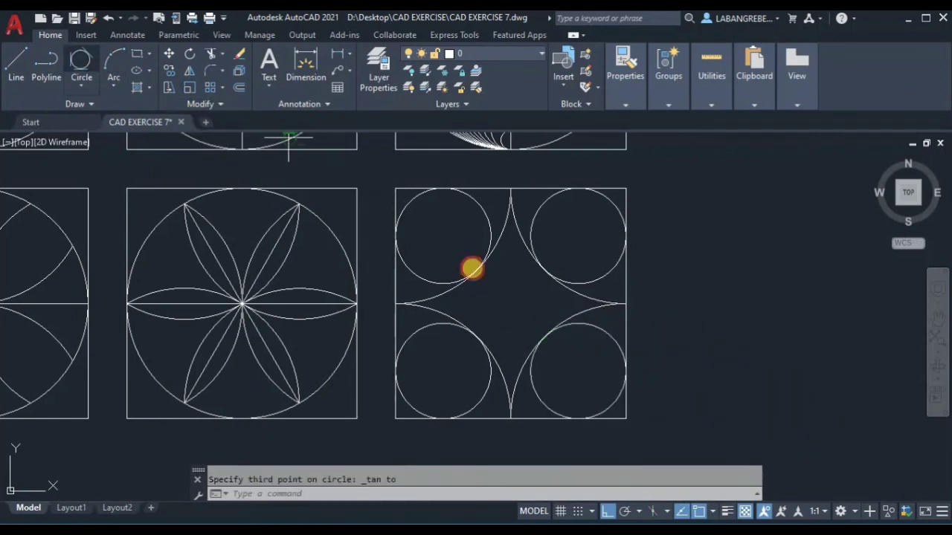
pyautogui.click(510, 268)
pyautogui.click(537, 265)
pyautogui.click(525, 353)
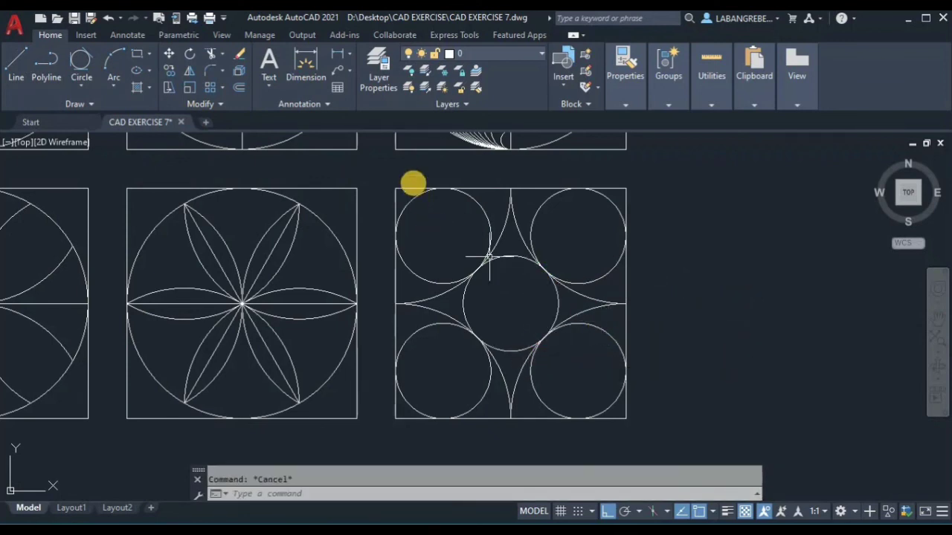
# Offset the upper-left circle of box 6 inward by 1
pyautogui.click(468, 199)
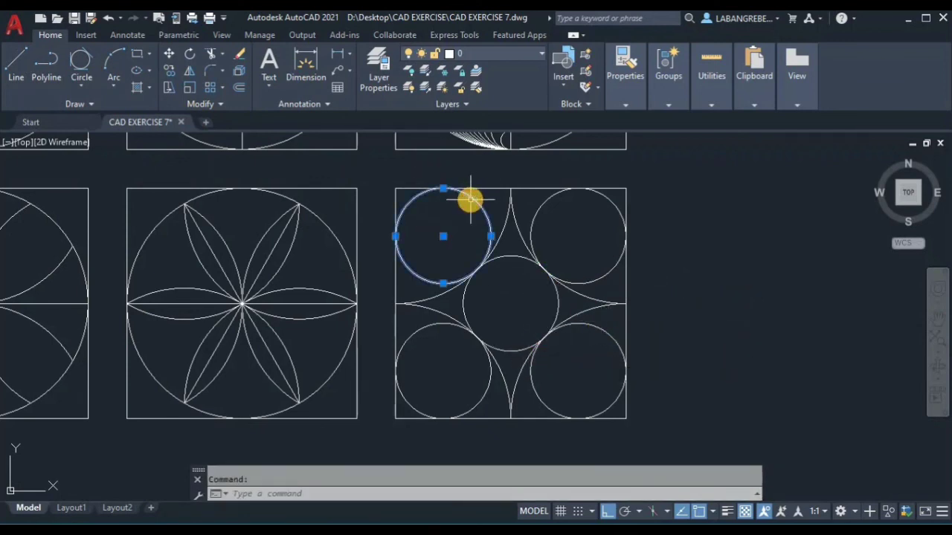
pyautogui.write('o')
pyautogui.press('Return')
pyautogui.write('1')
pyautogui.press('Return')
pyautogui.click(468, 195)
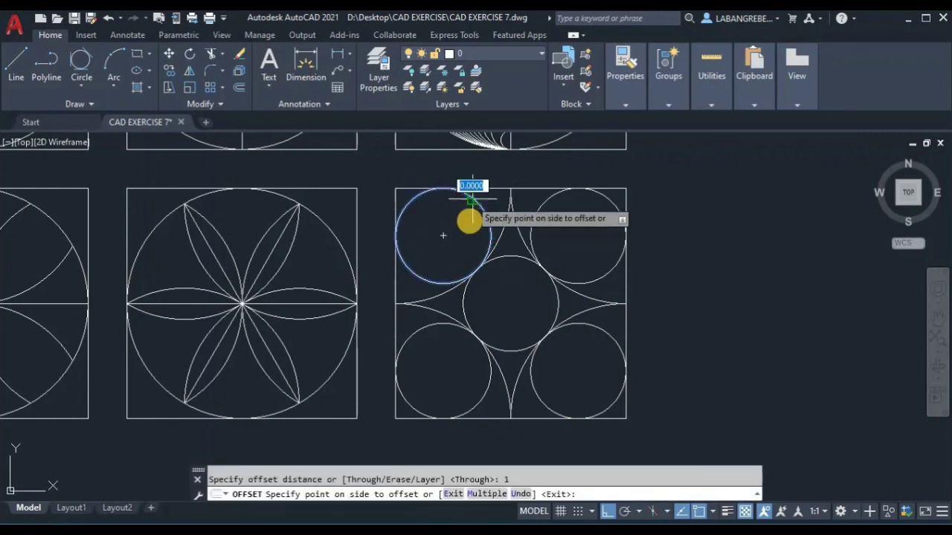
pyautogui.click(465, 237)
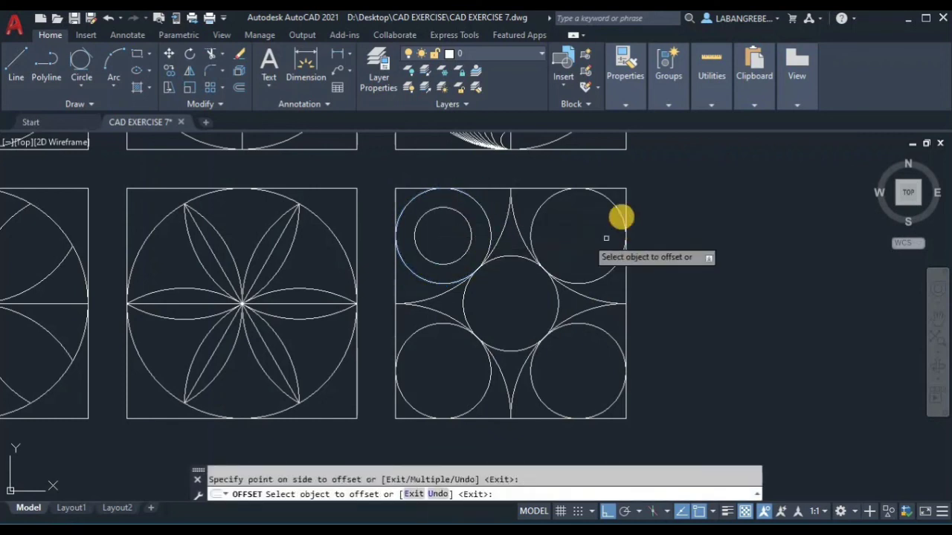
# Offset the upper-right and centre circles of box 6 inward by 1
pyautogui.click(557, 195)
pyautogui.click(577, 235)
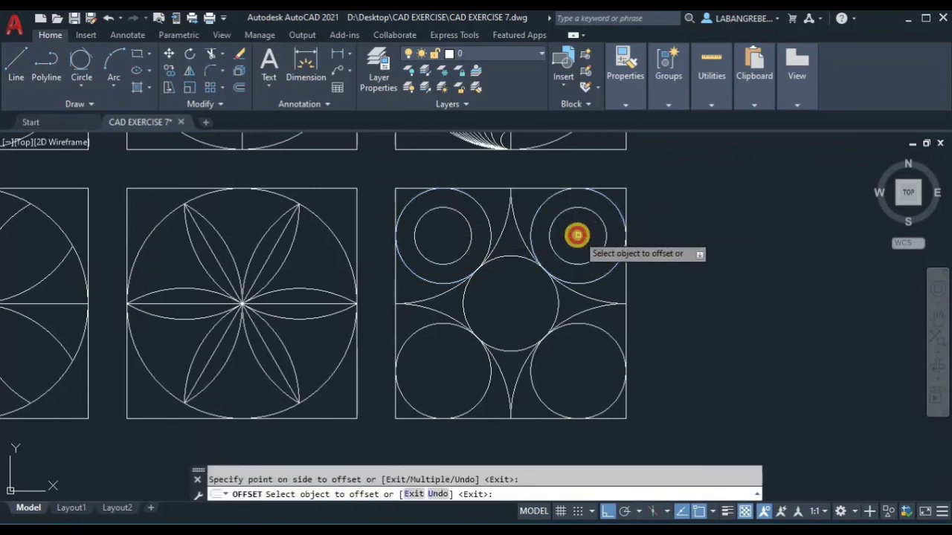
pyautogui.click(515, 258)
pyautogui.click(510, 284)
# Offset the lower-left and lower-right circles of box 6 inward by 1
pyautogui.click(425, 325)
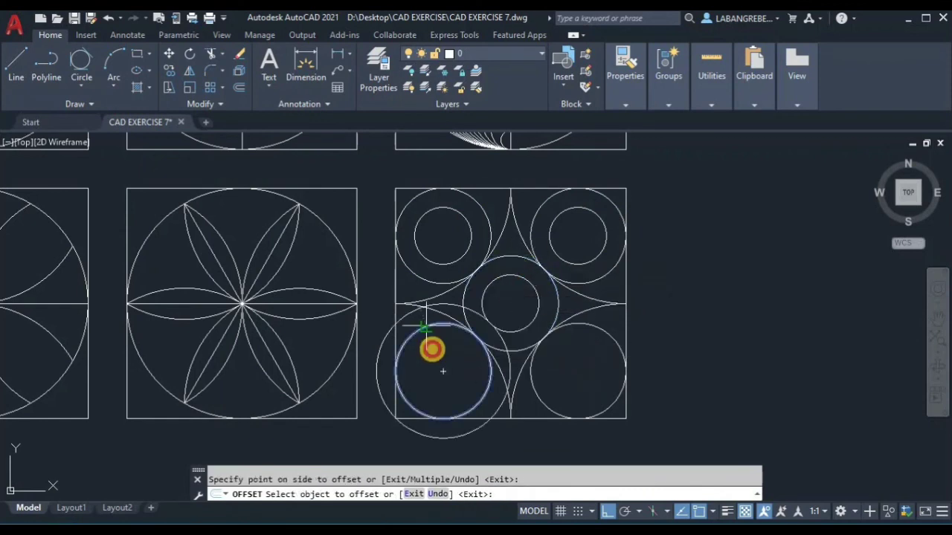
pyautogui.click(432, 347)
pyautogui.click(587, 325)
pyautogui.click(573, 355)
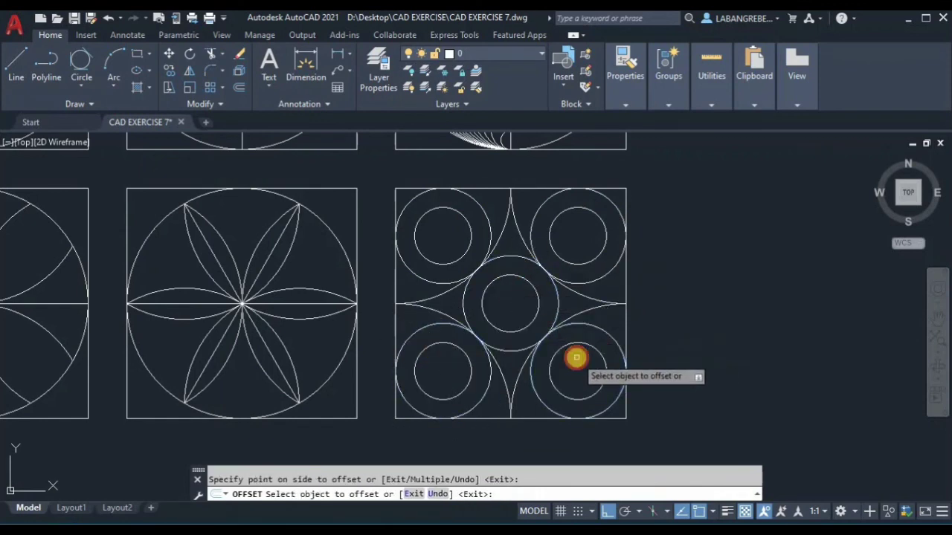
pyautogui.press('Escape')
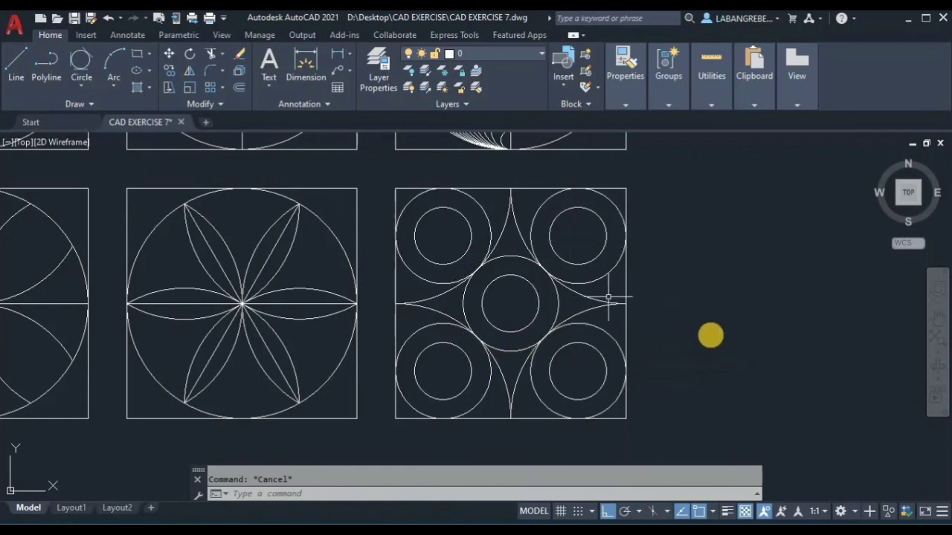
pyautogui.click(110, 102)
pyautogui.click(119, 257)
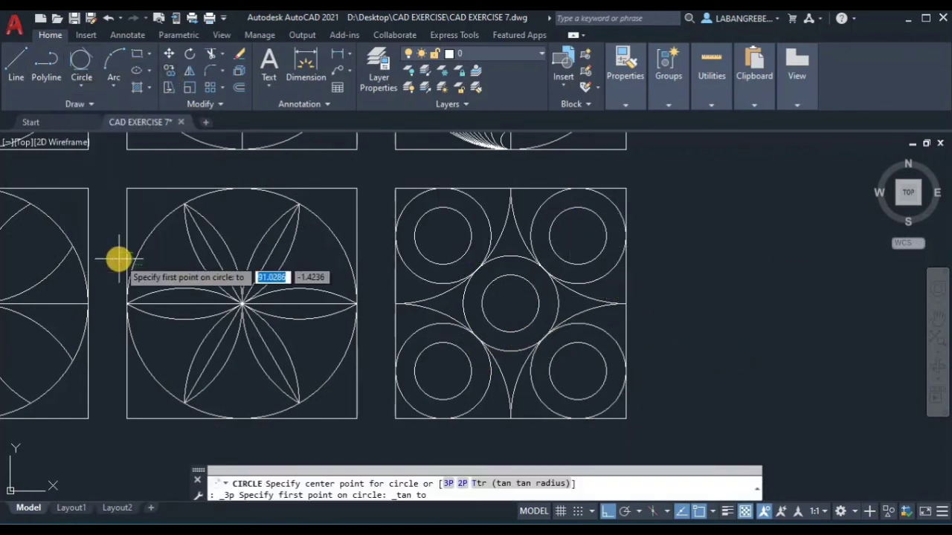
pyautogui.click(101, 111)
pyautogui.click(83, 86)
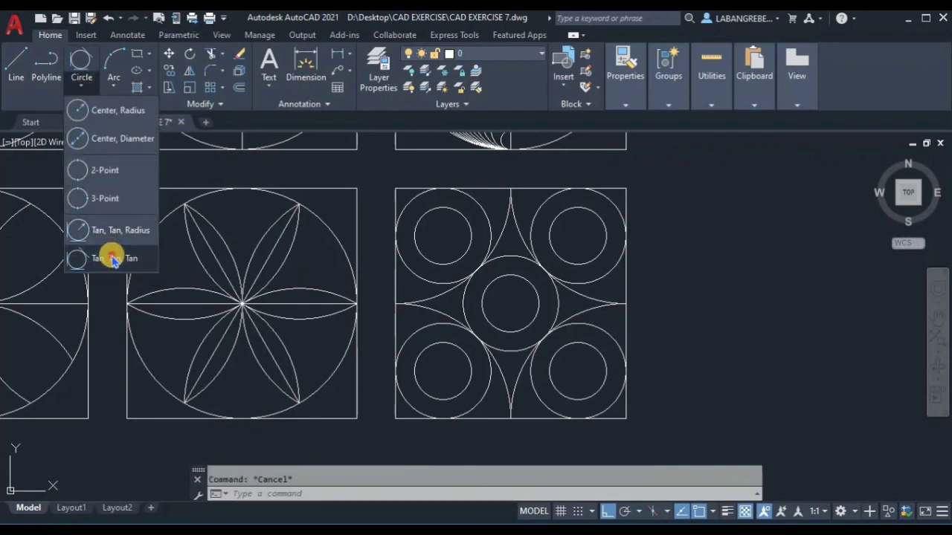
pyautogui.click(86, 254)
pyautogui.press('Escape')
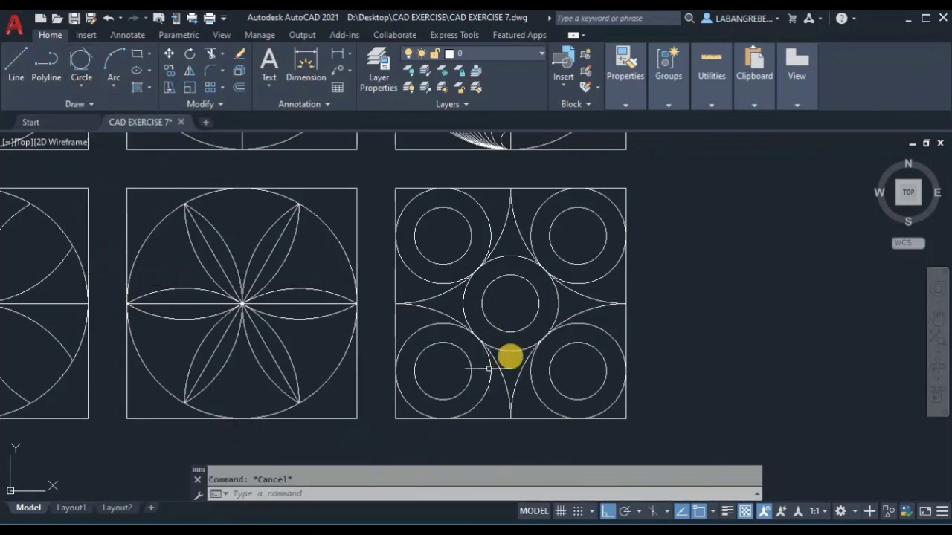